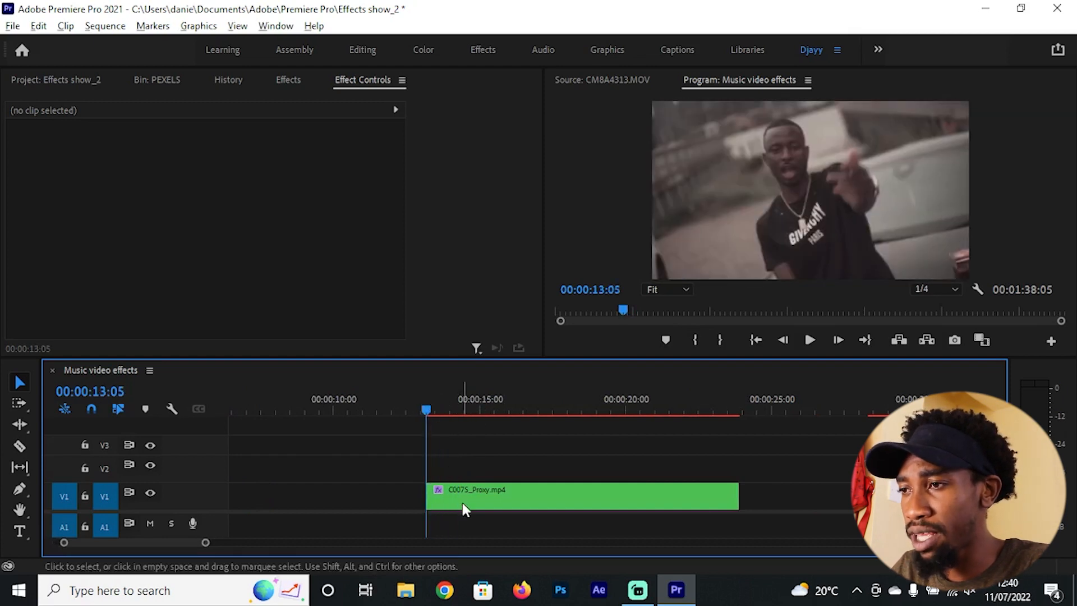
Step: Duplicate the C0075_Proxy.mp4 clip onto V2 and V3 and trim both copies to start at 00:00:13:15
alt+drag(461, 496, 471, 449)
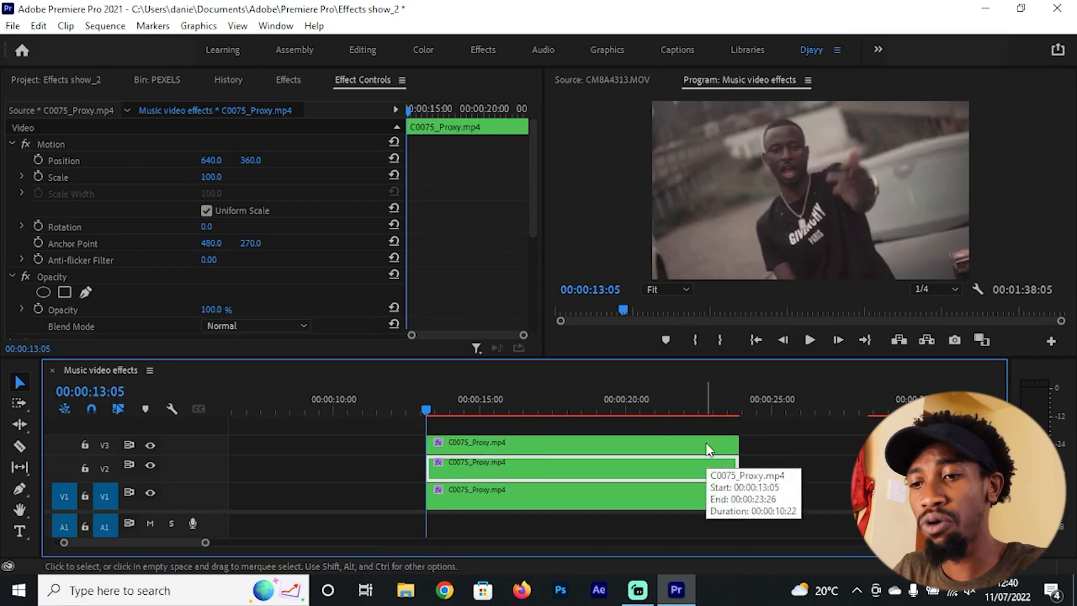
key(shift+Right)
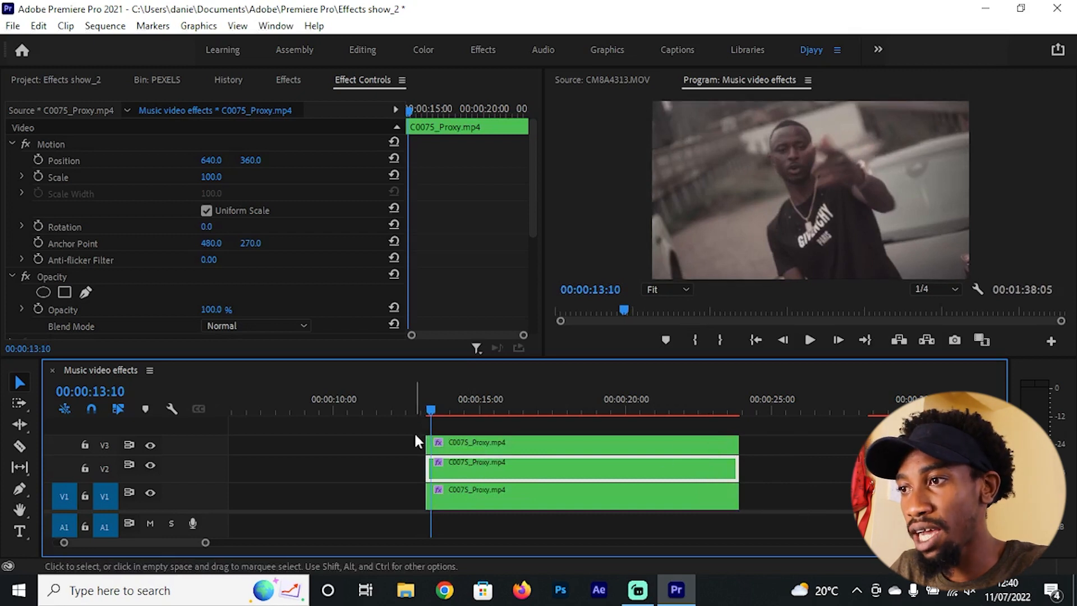
mouse_move(415, 440)
mouse_down()
mouse_move(443, 474)
mouse_move(428, 445)
mouse_up()
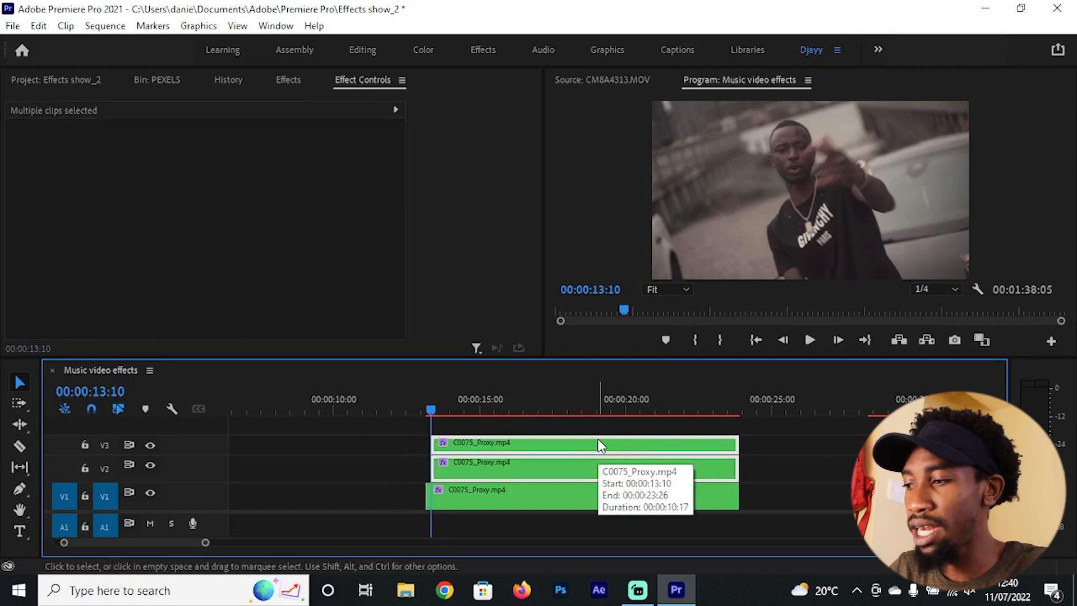
key(shift+Right)
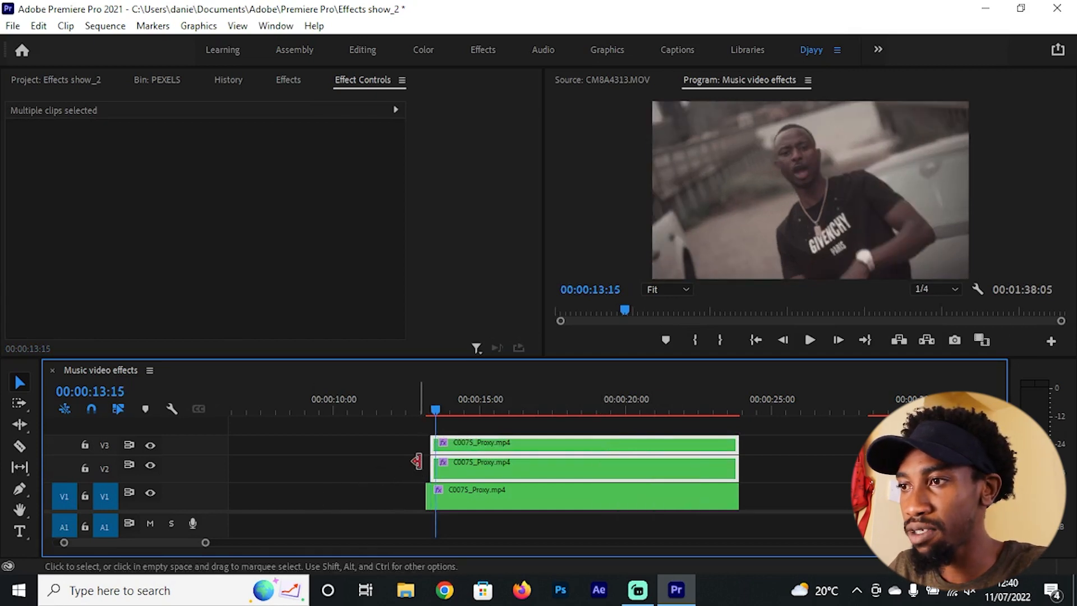
drag(416, 461, 436, 461)
click(829, 450)
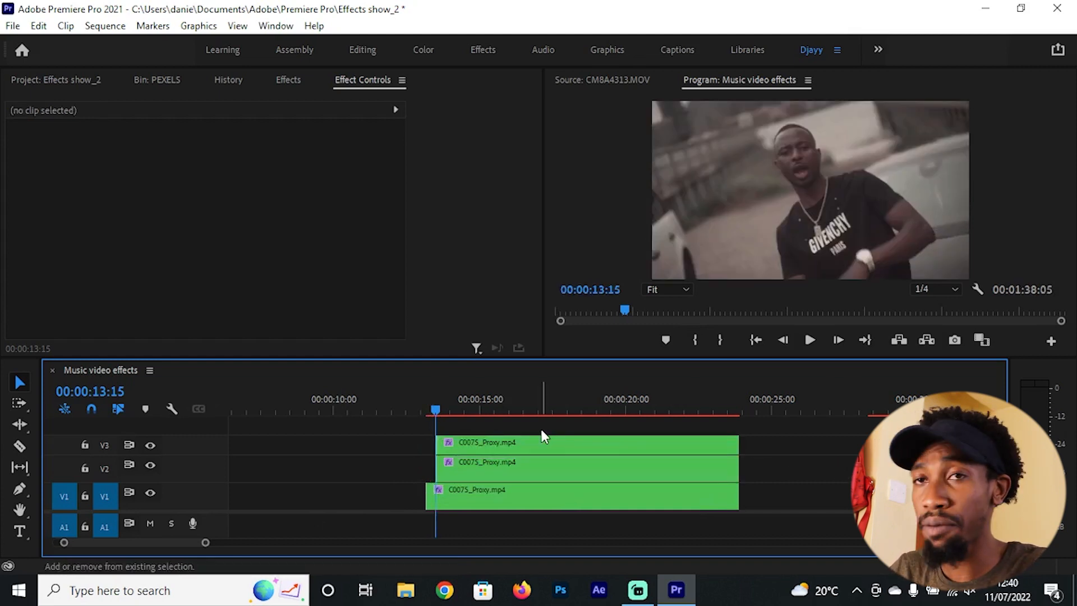
Step: Trim the start of the V3 copy of C0075_Proxy.mp4 to 00:00:13:25
key(shift+Right)
key(shift+Right)
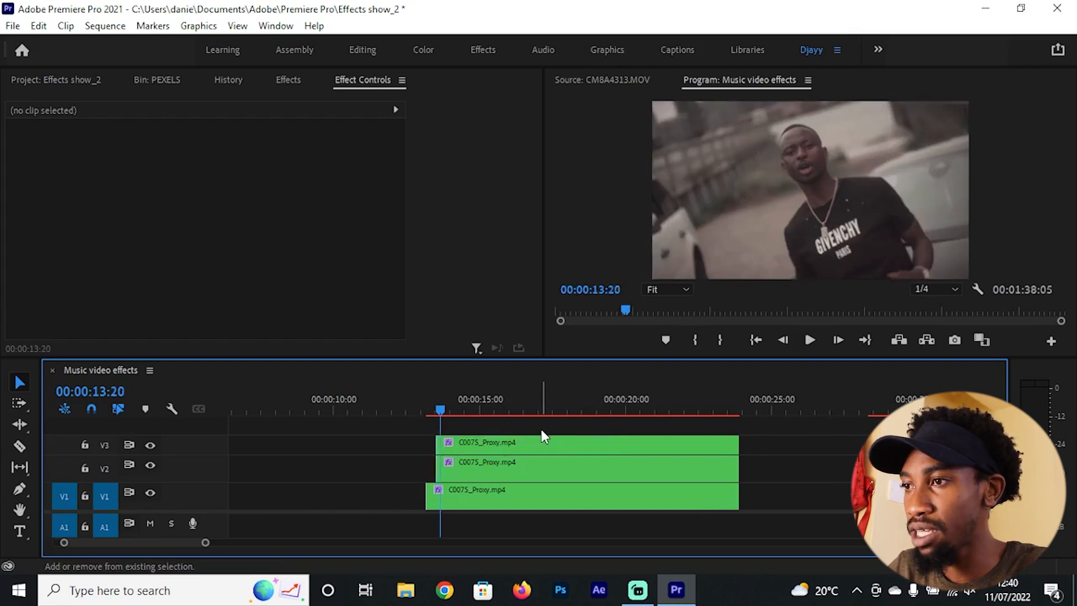
click(474, 444)
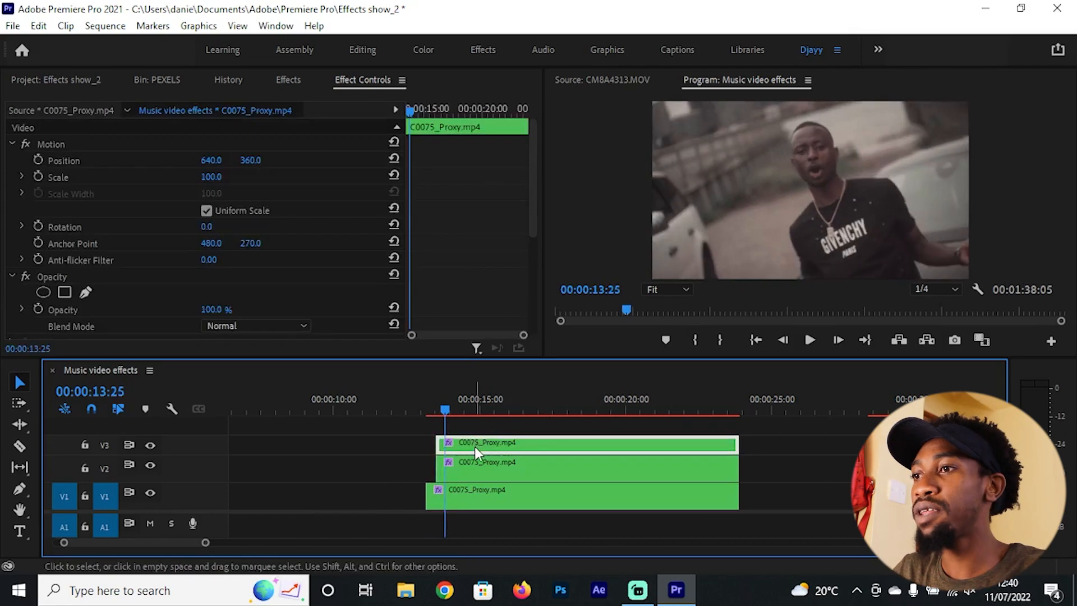
drag(438, 444, 445, 445)
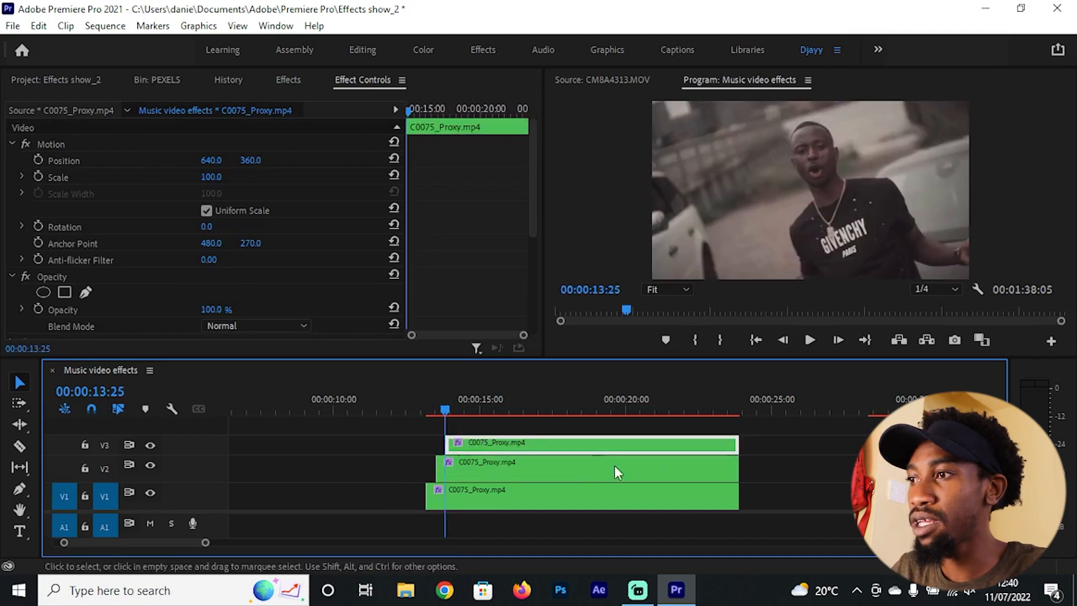
Step: Shorten the V2 and V3 copies together so both end shortly after 00:00:14:00
drag(790, 431, 439, 465)
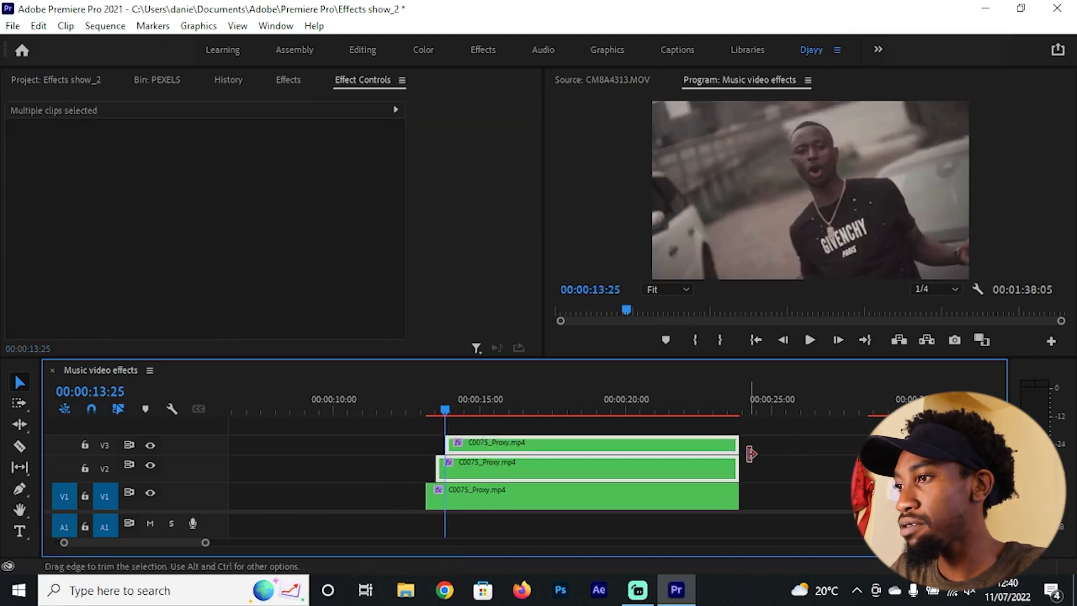
drag(730, 446, 460, 452)
key(=)
Step: Set the scale of the V2 copy of C0075_Proxy.mp4 to 75
click(436, 398)
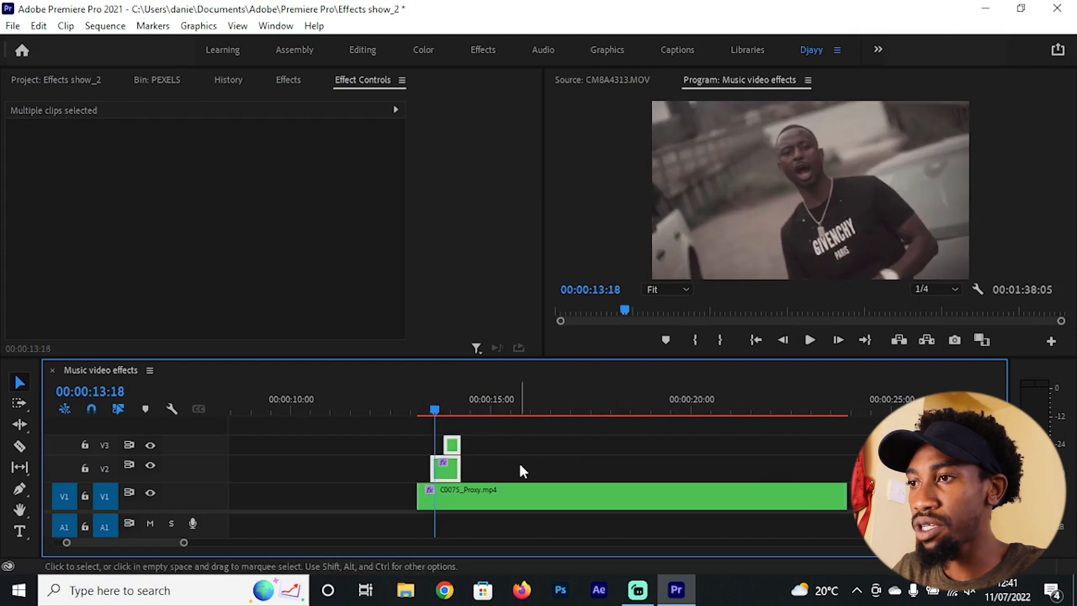
click(519, 463)
click(449, 466)
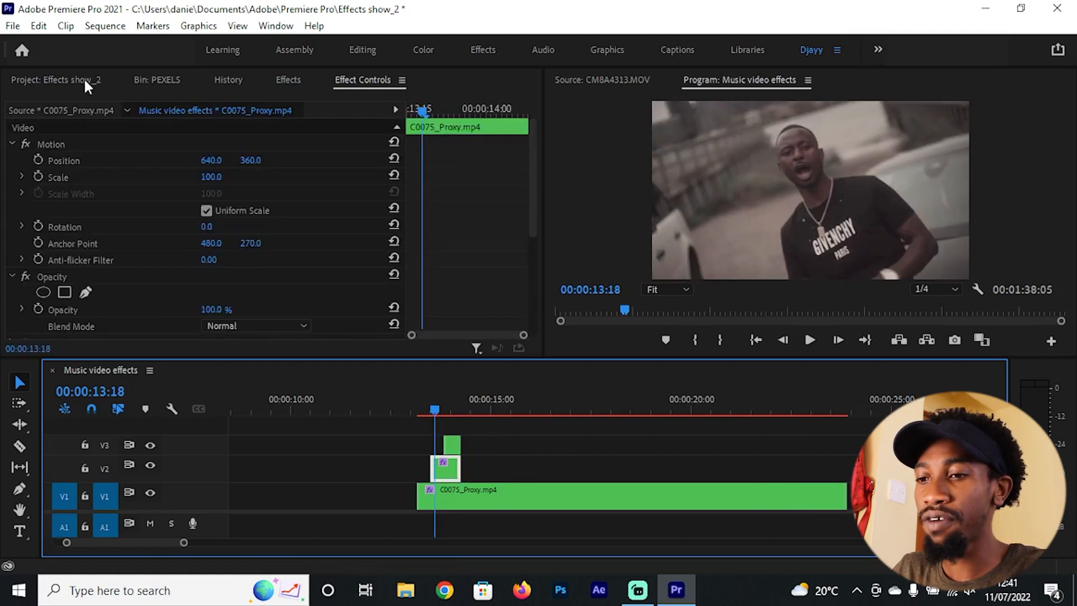
click(107, 86)
drag(207, 177, 202, 177)
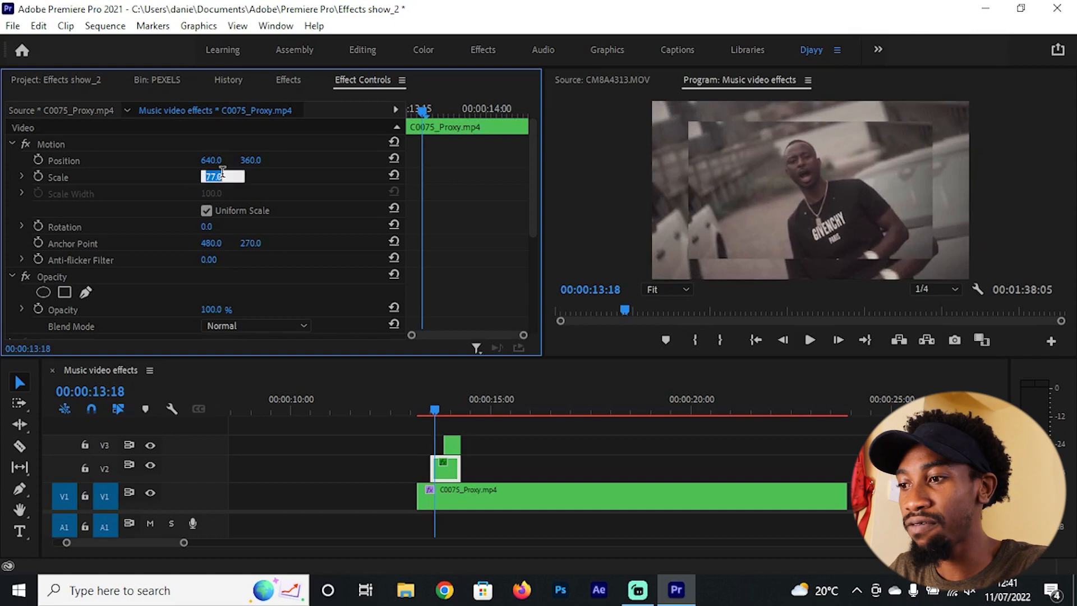
key(Return)
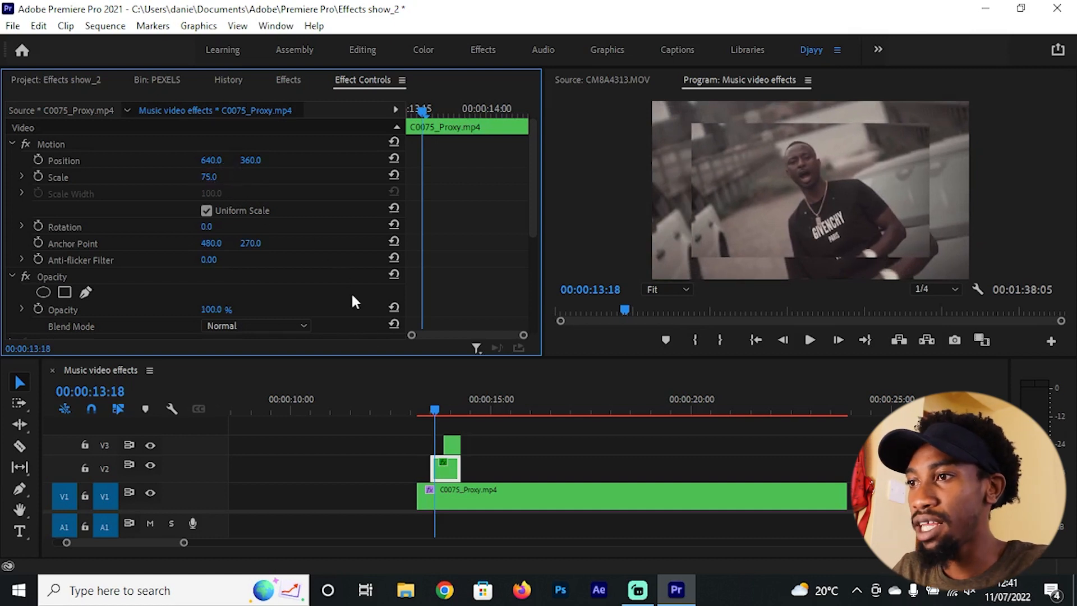
Step: Set the scale of the V3 copy of C0075_Proxy.mp4 to 50
drag(409, 403, 448, 408)
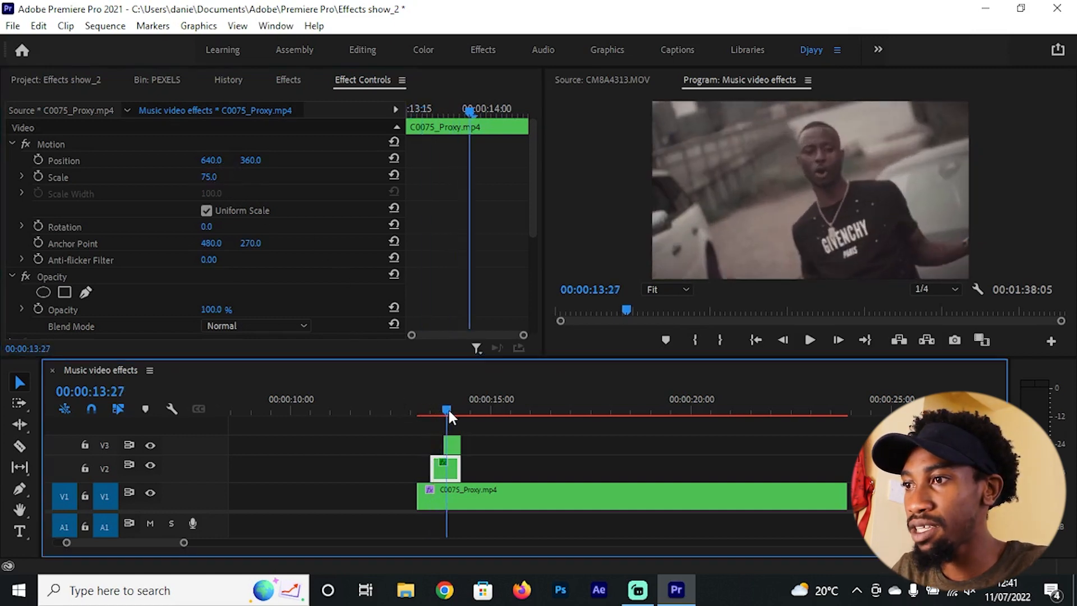
click(454, 442)
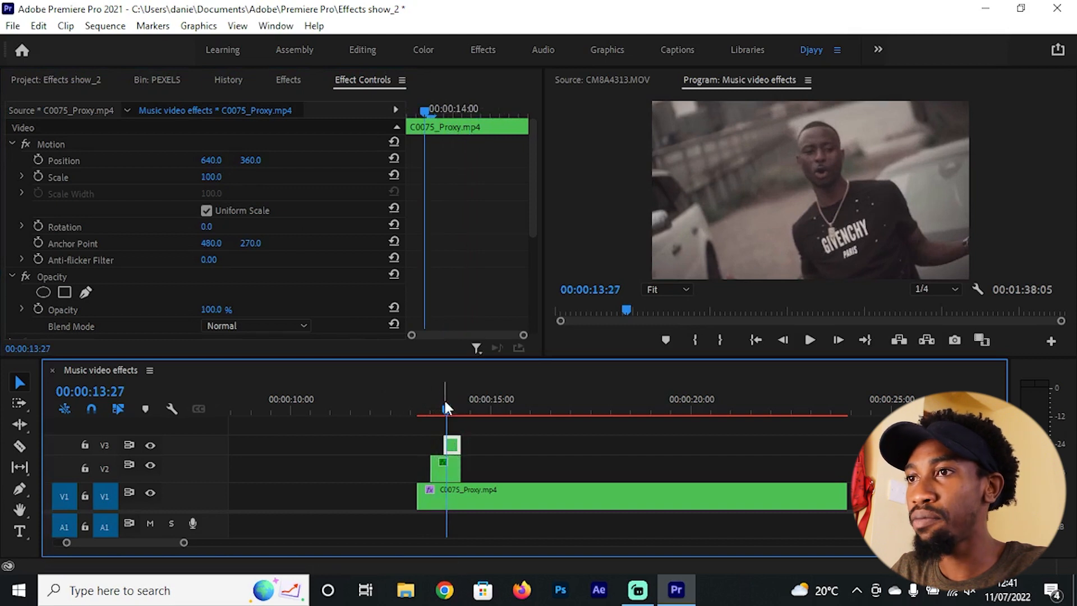
drag(208, 176, 175, 177)
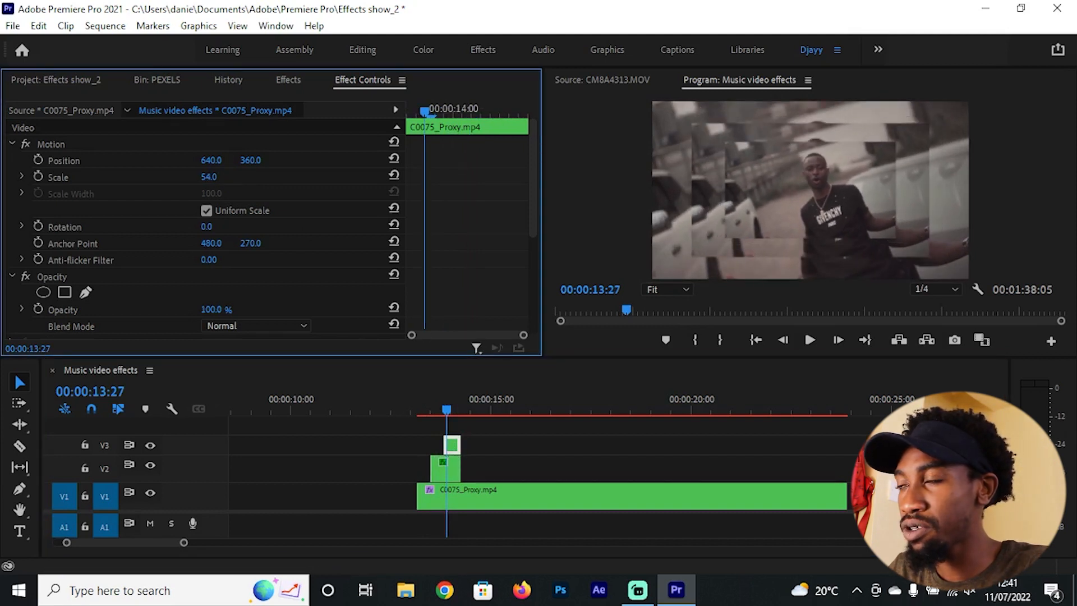
click(209, 176)
text(50)
key(Return)
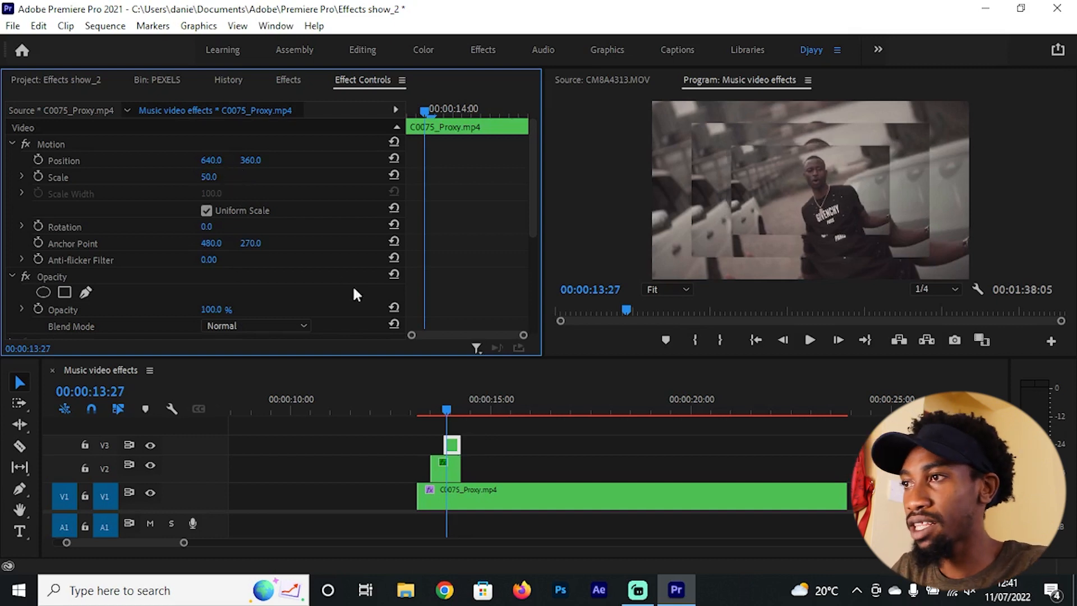
Step: Play back the layered C0075_Proxy.mp4 section from 00:00:12:23 to review the stacked frames
click(403, 399)
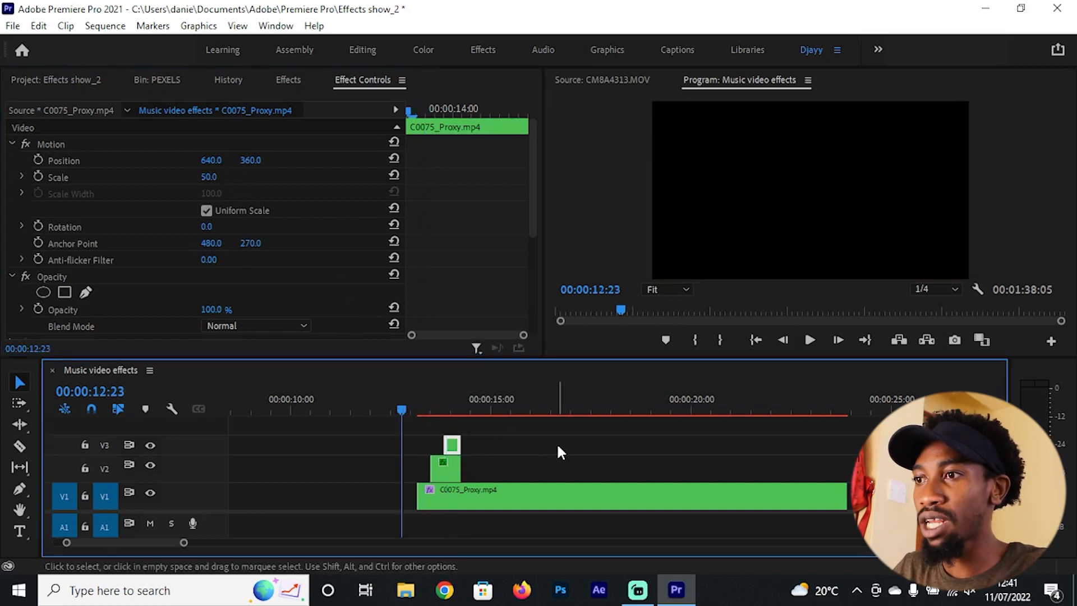
key(space)
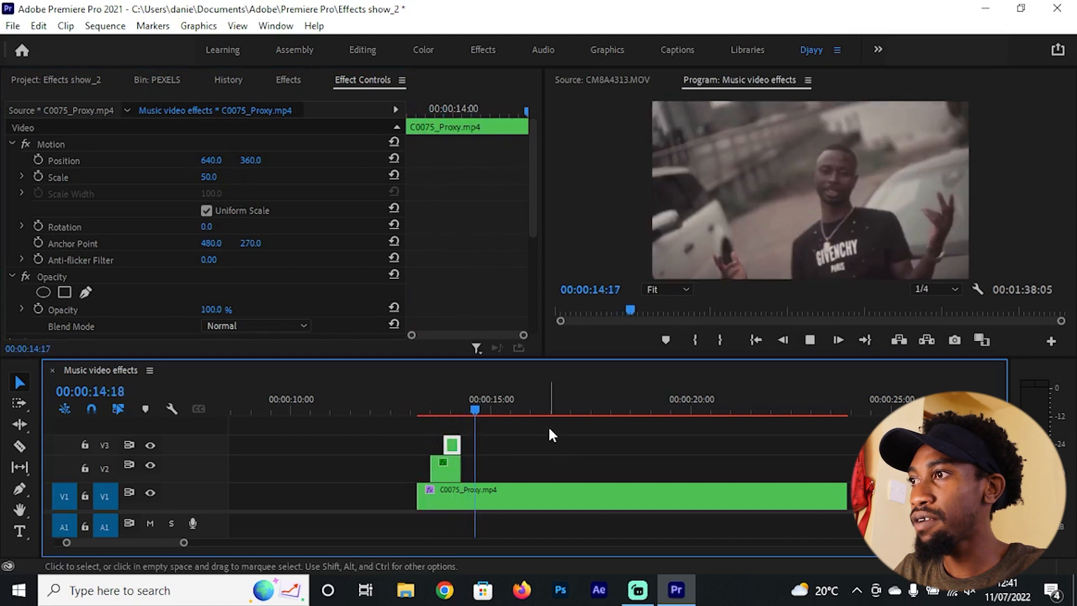
key(space)
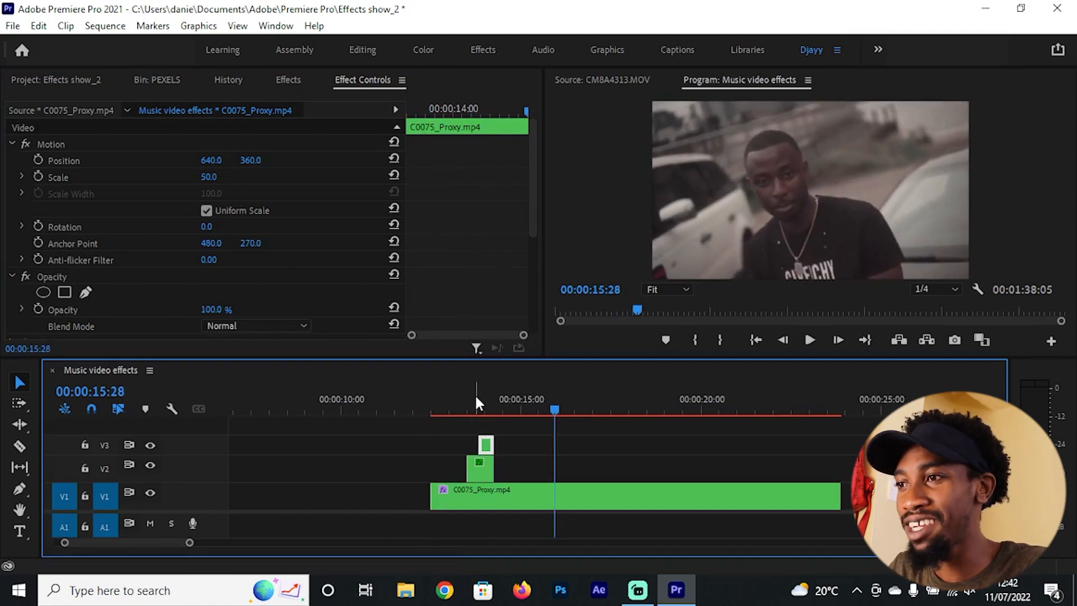
click(471, 400)
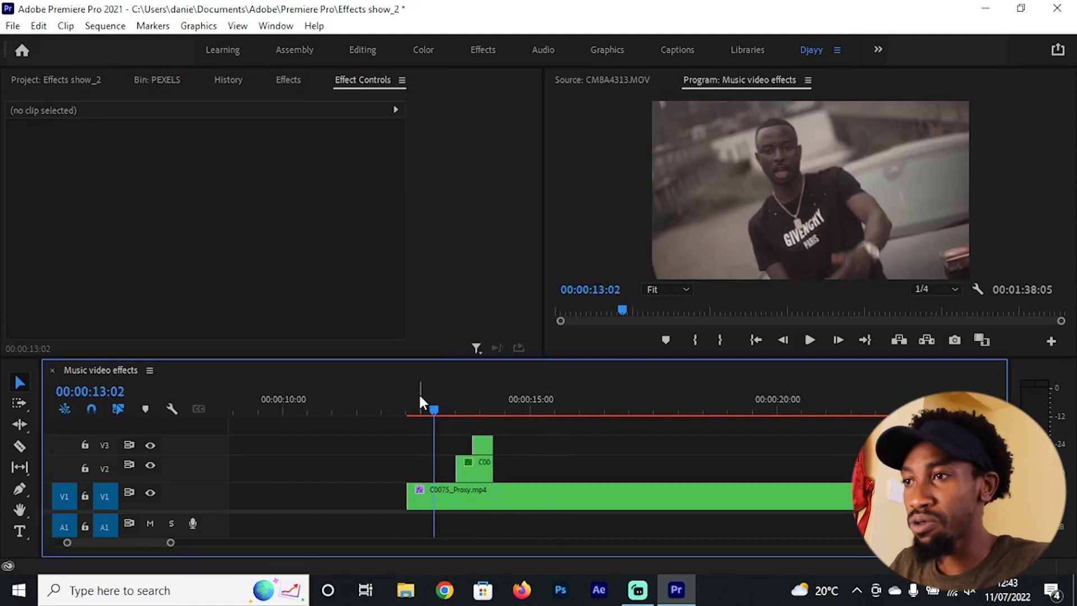
Step: Apply the Color Balance (RGB) effect to the V2 copy and reduce Green and Blue, with Blue at 4, for a red tint
click(451, 401)
mouse_move(454, 405)
mouse_down()
mouse_move(490, 405)
mouse_move(461, 404)
mouse_move(470, 406)
mouse_up()
key(shift+7)
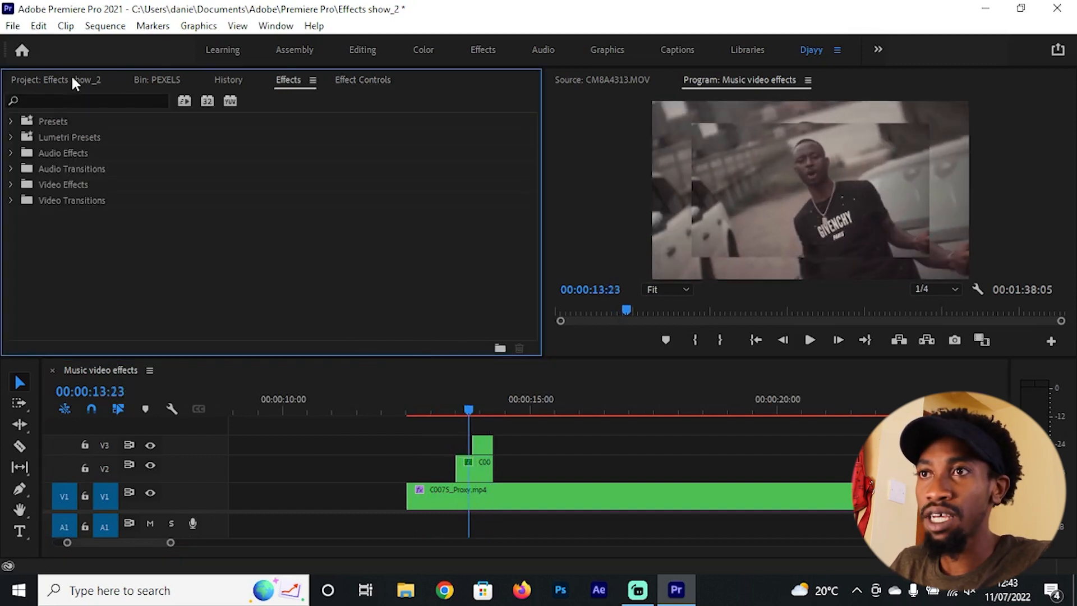
click(68, 99)
text(rgb)
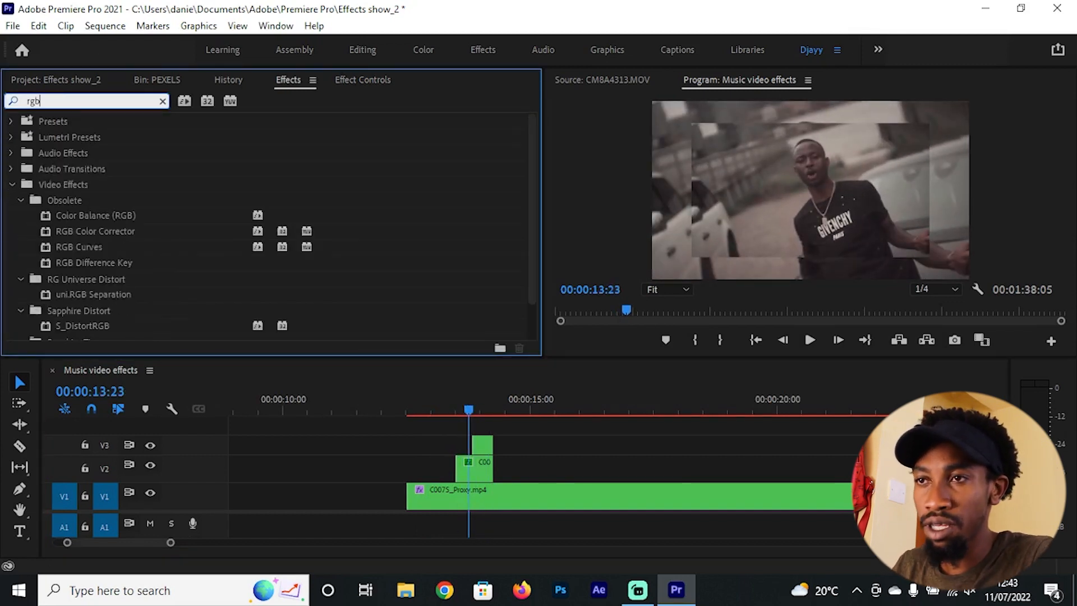
drag(122, 214, 477, 463)
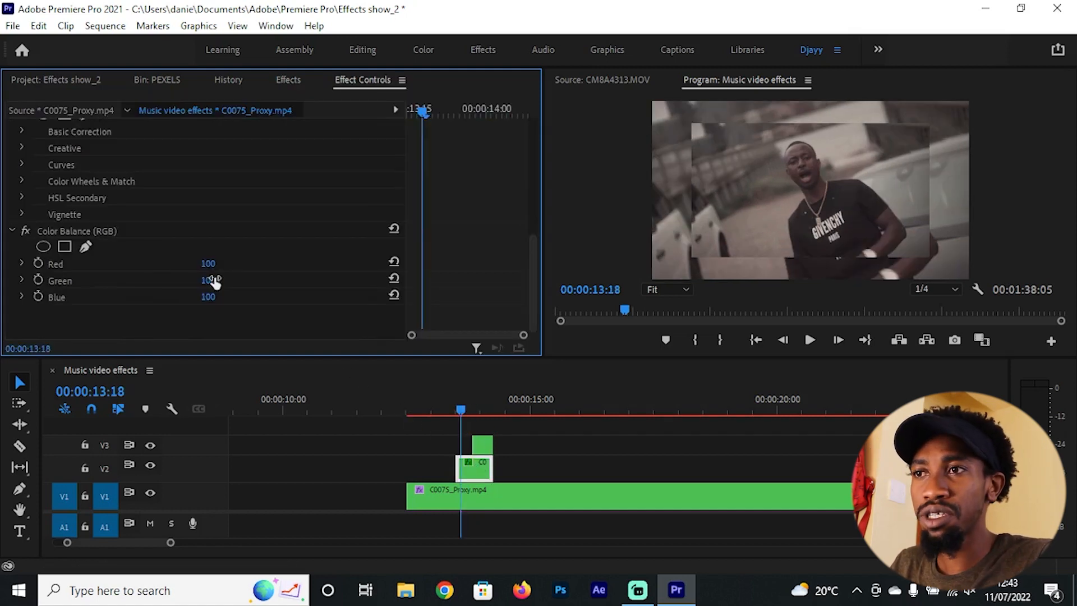
drag(215, 282, 190, 282)
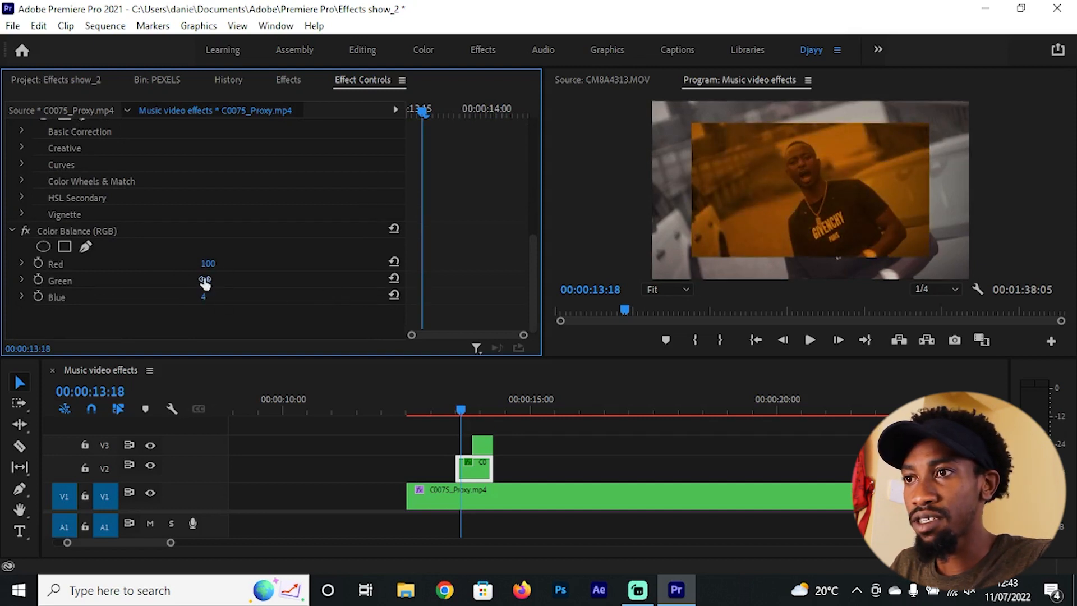
drag(205, 283, 185, 283)
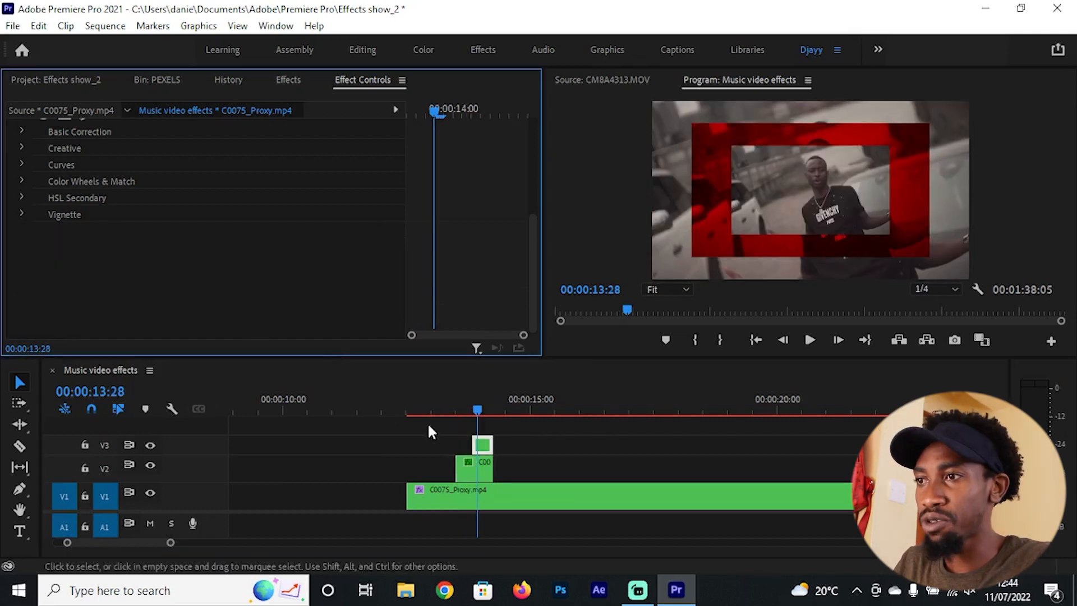
Step: Scrub and play back the layered section to review the red-tinted frame effect
drag(445, 401, 486, 413)
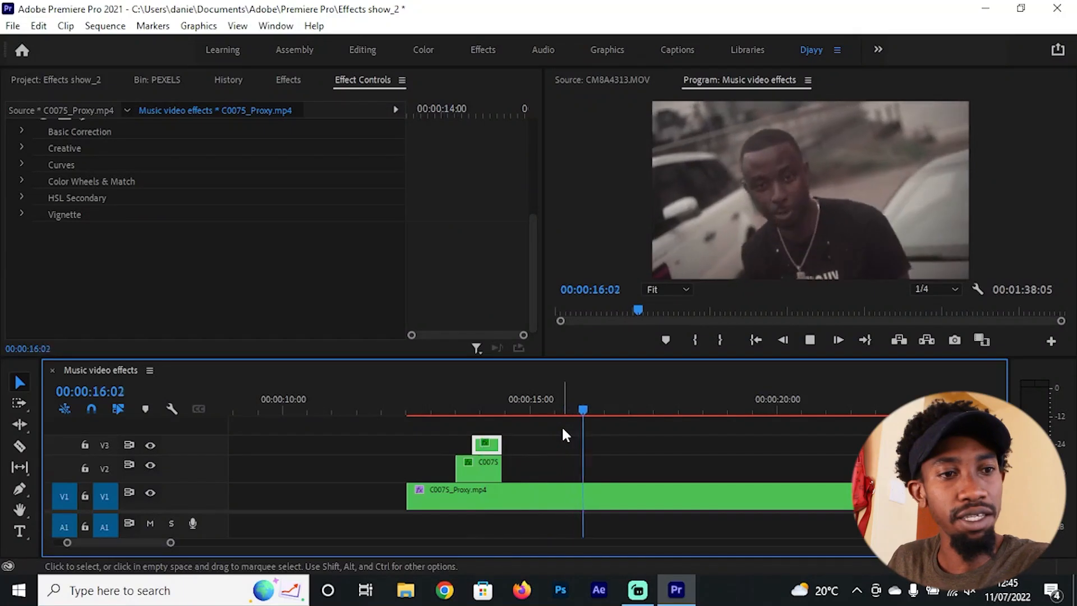
key(space)
key(minus)
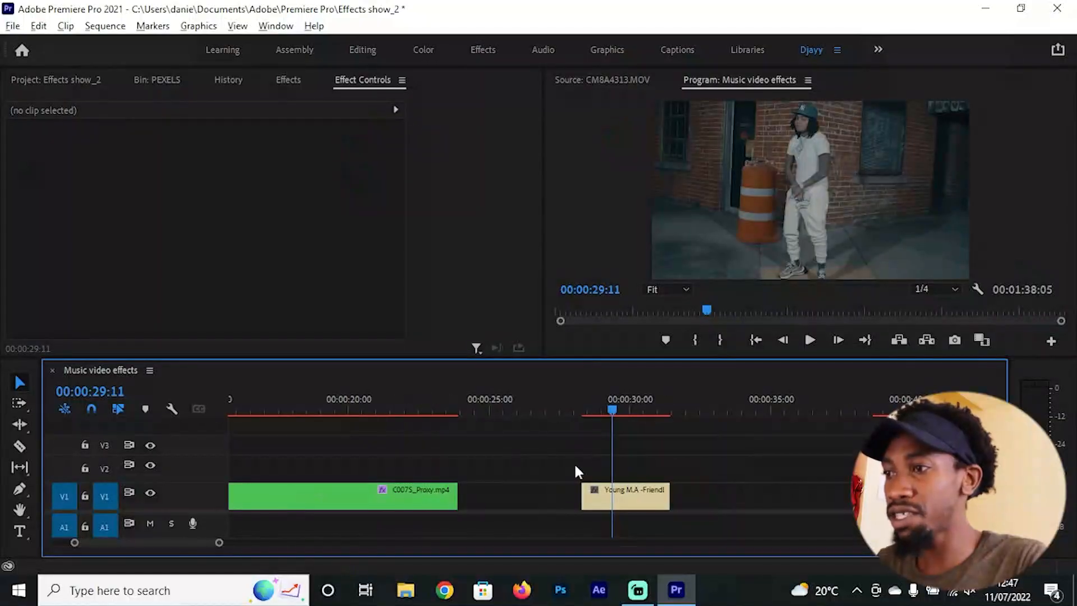
Step: Duplicate the Young M.A -Friendly Reminder clip onto V2, directly above the original on V1
scroll(598, 450, up, 3)
scroll(740, 437, down, 1)
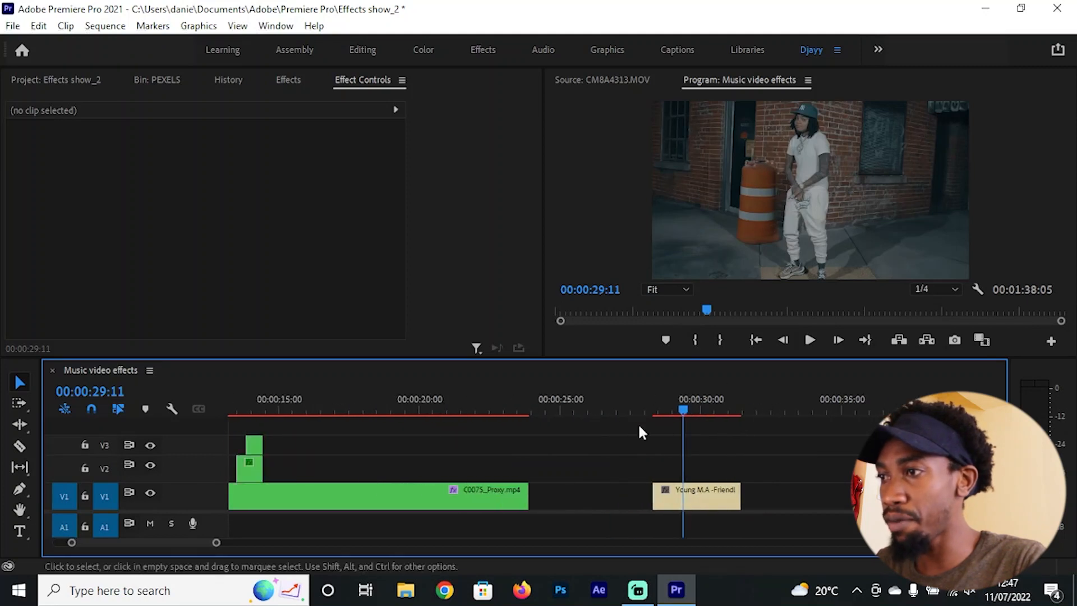
drag(651, 404, 695, 409)
key(equal)
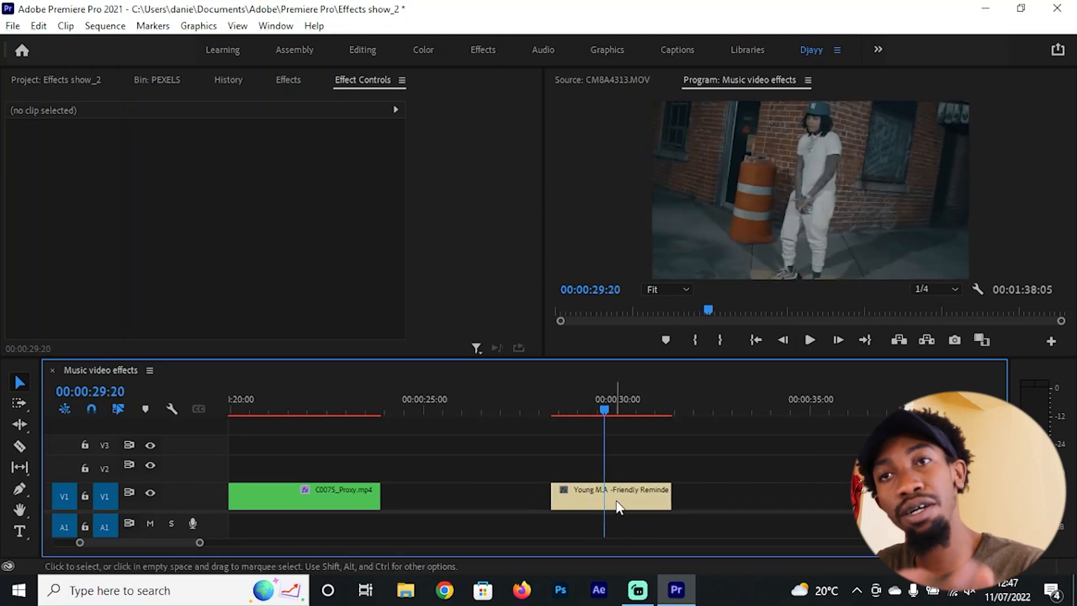
alt+drag(626, 502, 629, 482)
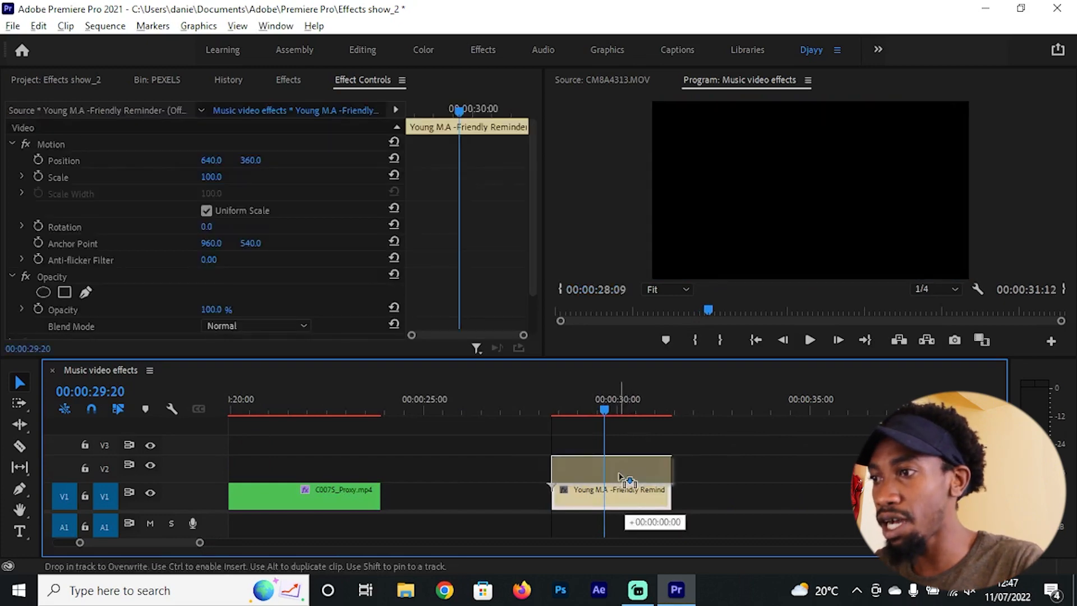
alt+drag(629, 482, 629, 479)
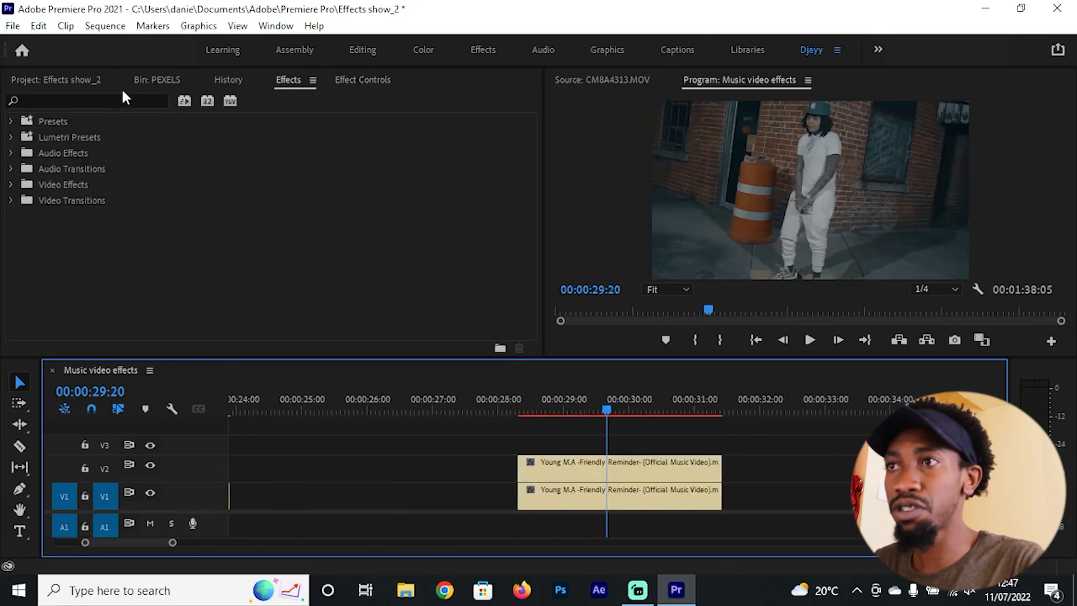
Step: Apply the Invert video effect from the Channel group to the V2 copy of the Young M.A clip and open its effect settings
click(129, 100)
text(invert)
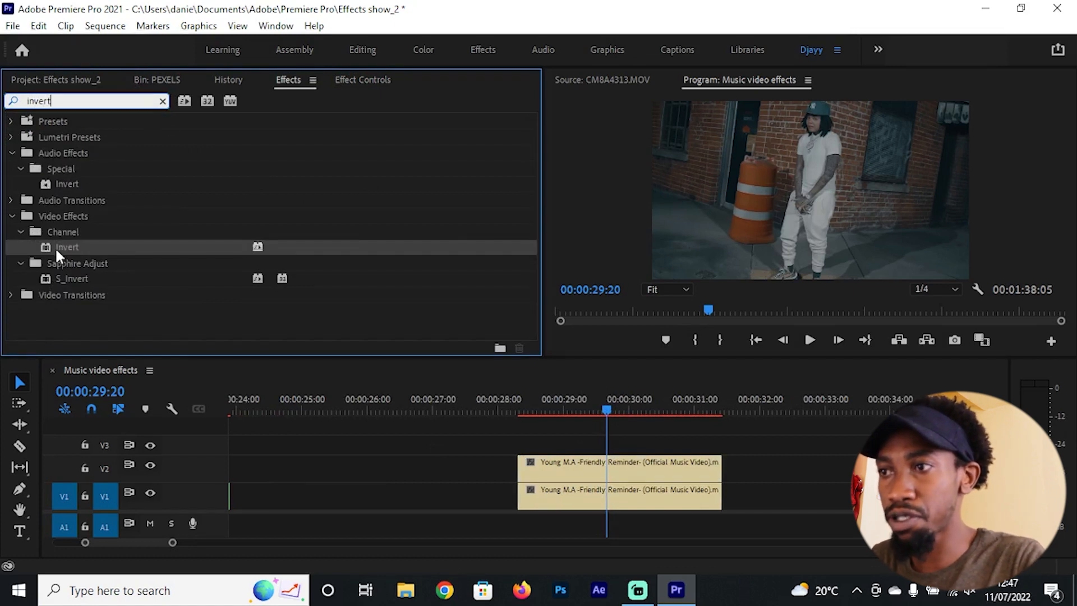
drag(55, 246, 645, 467)
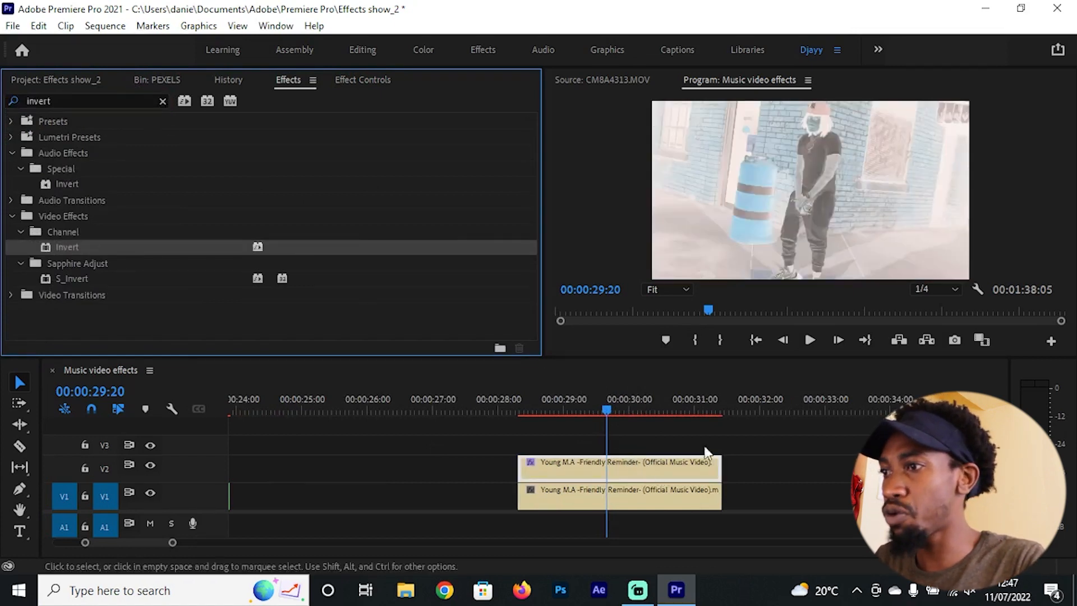
key(shift+5)
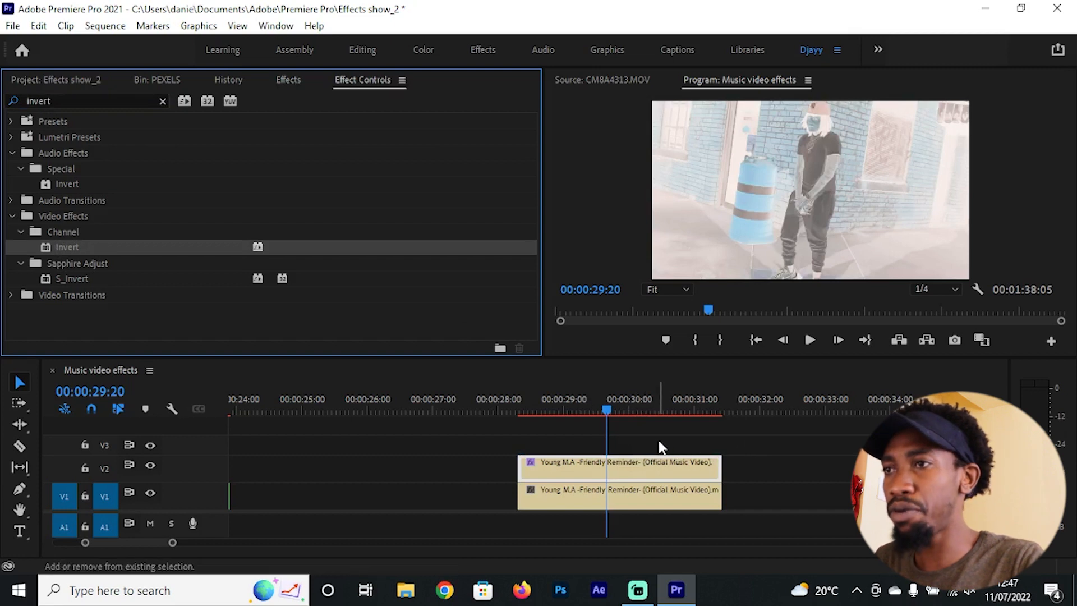
Step: Place the playhead at 00:00:29:16 over the Young M.A clips and show the V2 copy's effect settings
scroll(647, 433, down, 2)
scroll(644, 432, up, 1)
scroll(644, 429, up, 1)
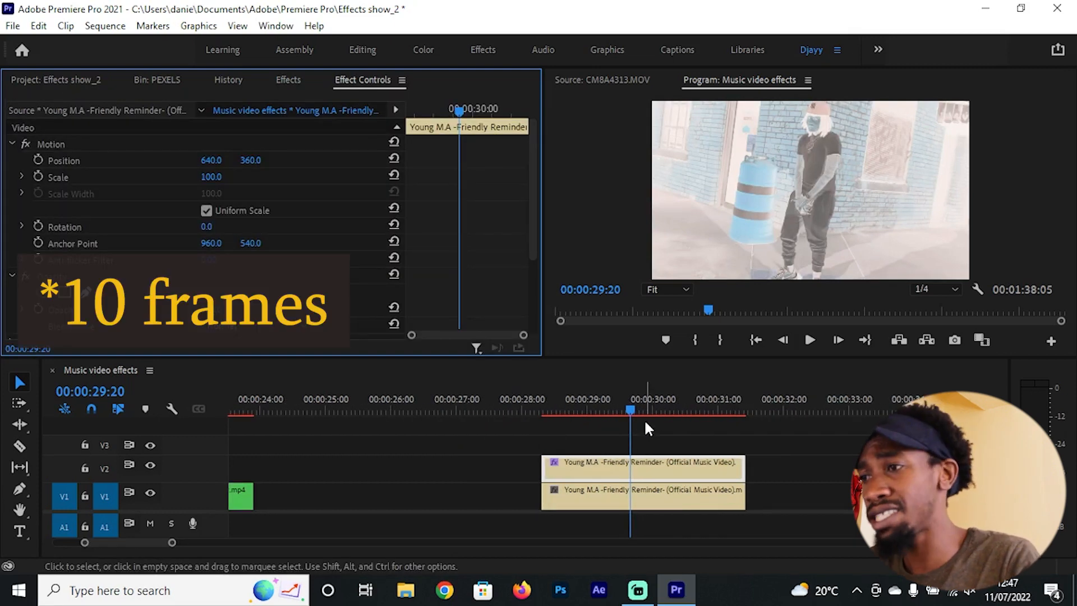
scroll(647, 436, up, 1)
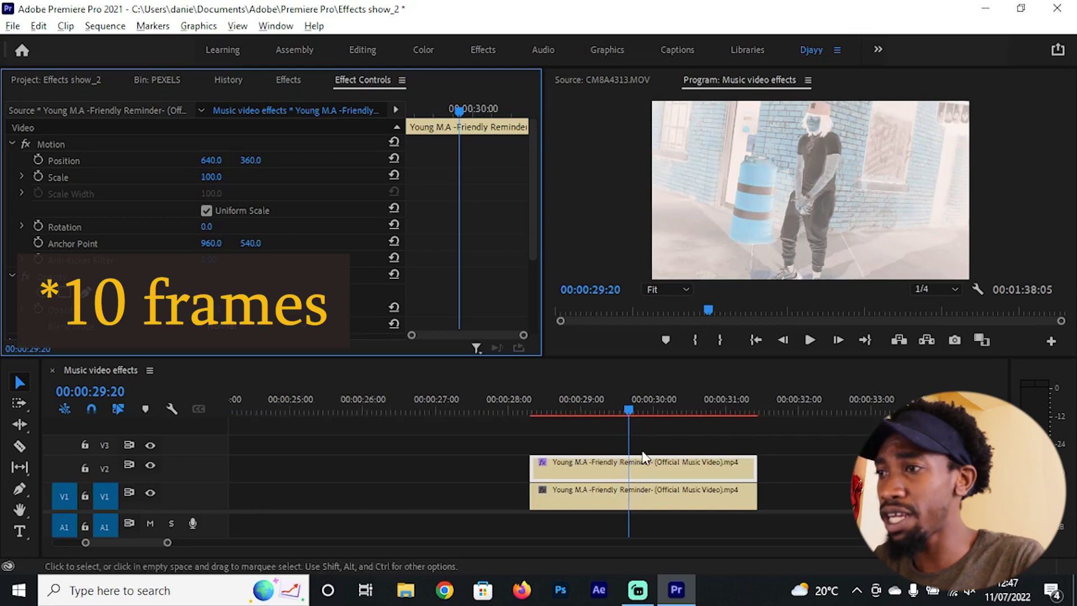
scroll(642, 451, up, 1)
click(617, 402)
key(shift+7)
key(shift+5)
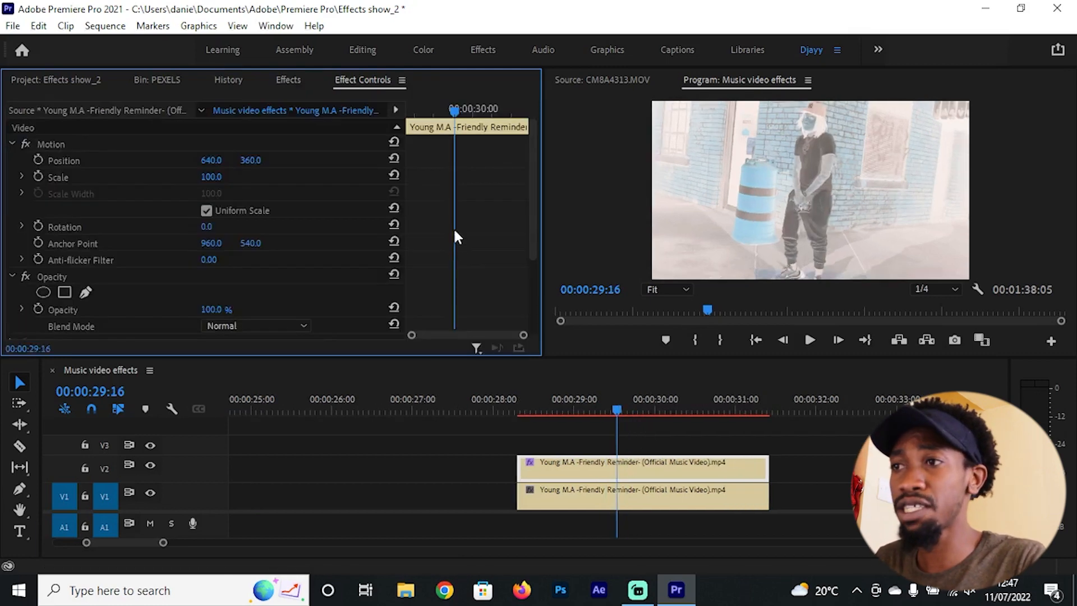
Step: Try the Hue channel in the V2 copy's Invert effect and return the channel to RGB
scroll(457, 230, down, 3)
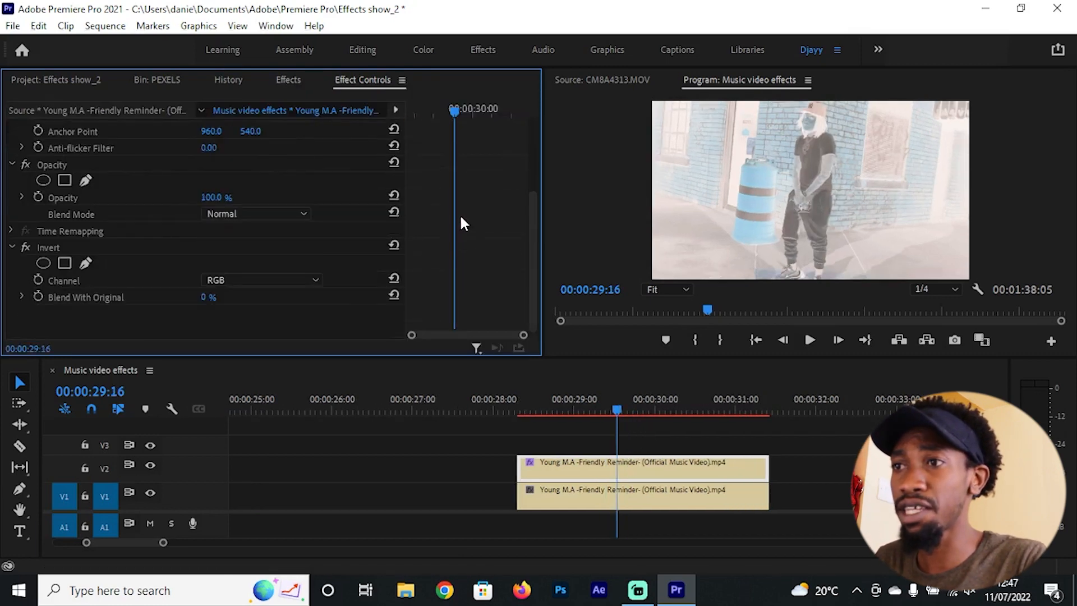
click(239, 279)
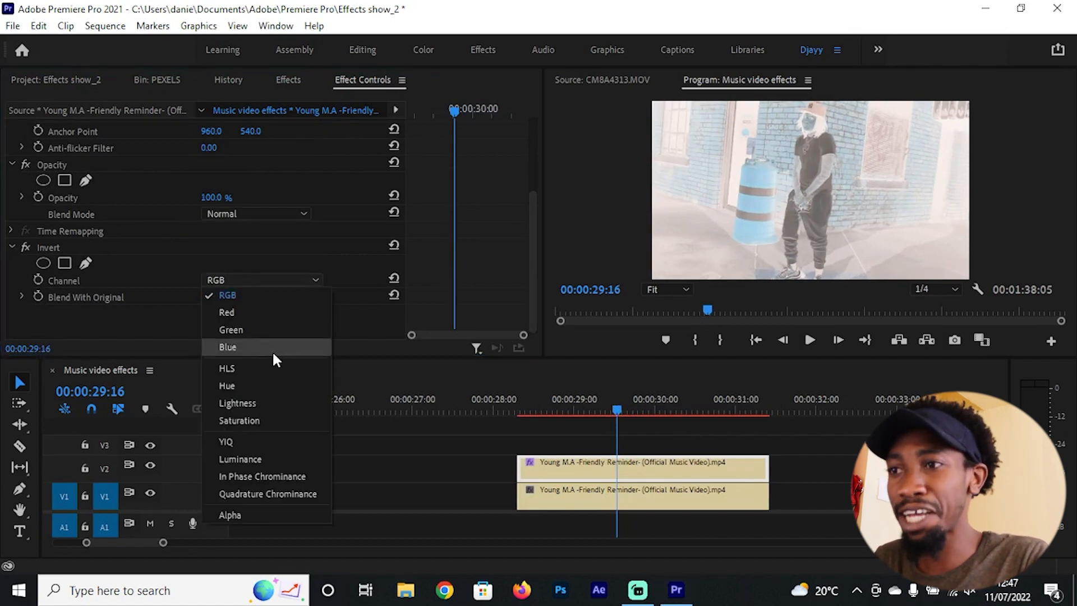
click(241, 387)
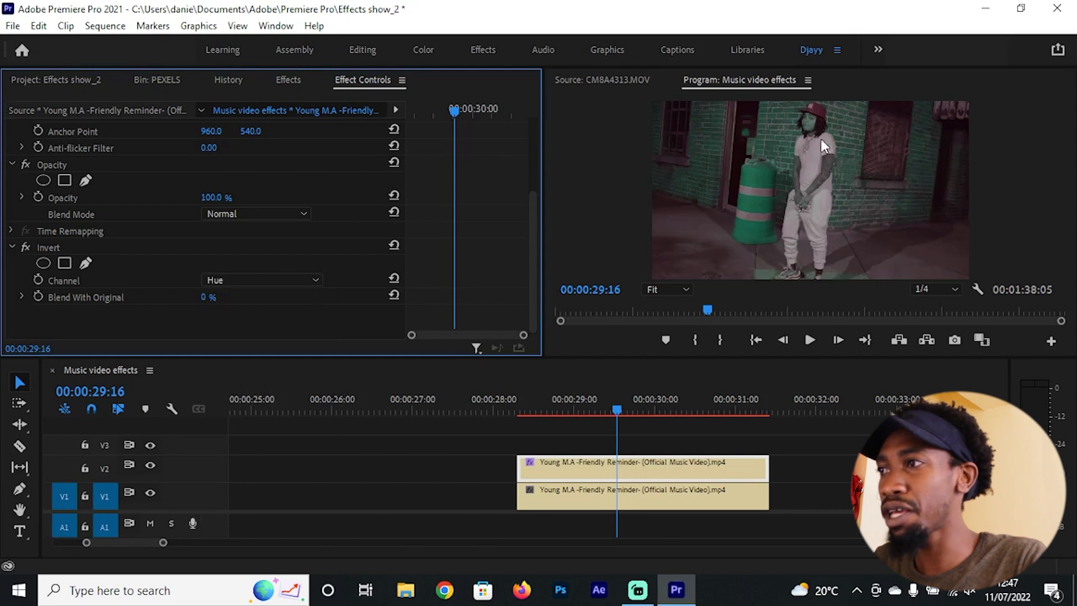
click(259, 279)
click(244, 300)
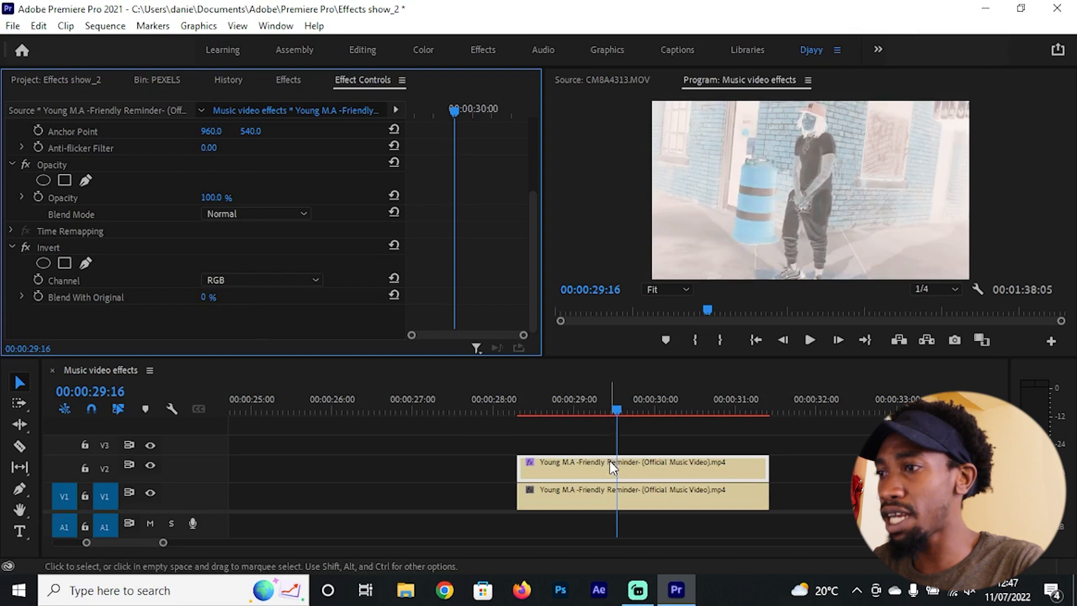
Step: Cut the V2 copy every five frames, at 00:00:29:16, 29:21, 29:26, 30:01 and 30:06, leaving V1 uncut
key(c)
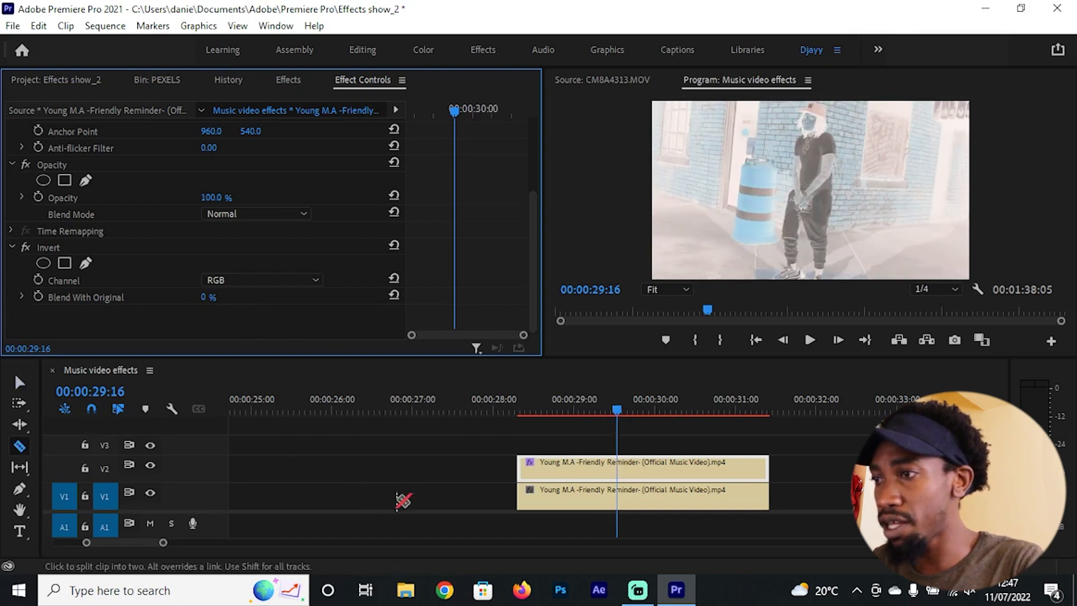
alt+scroll(564, 474, up, 2)
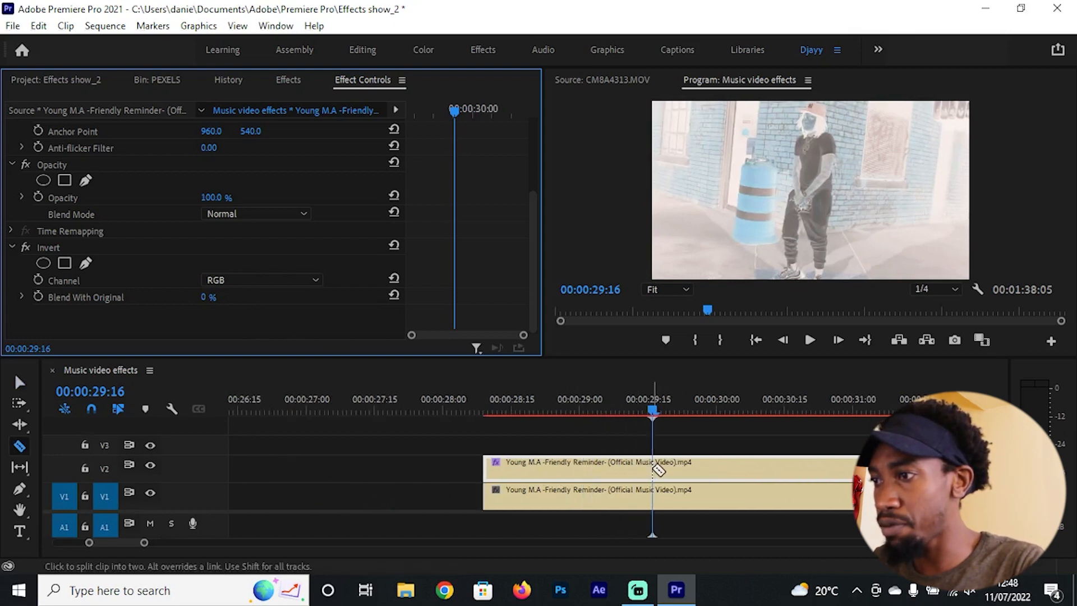
click(652, 468)
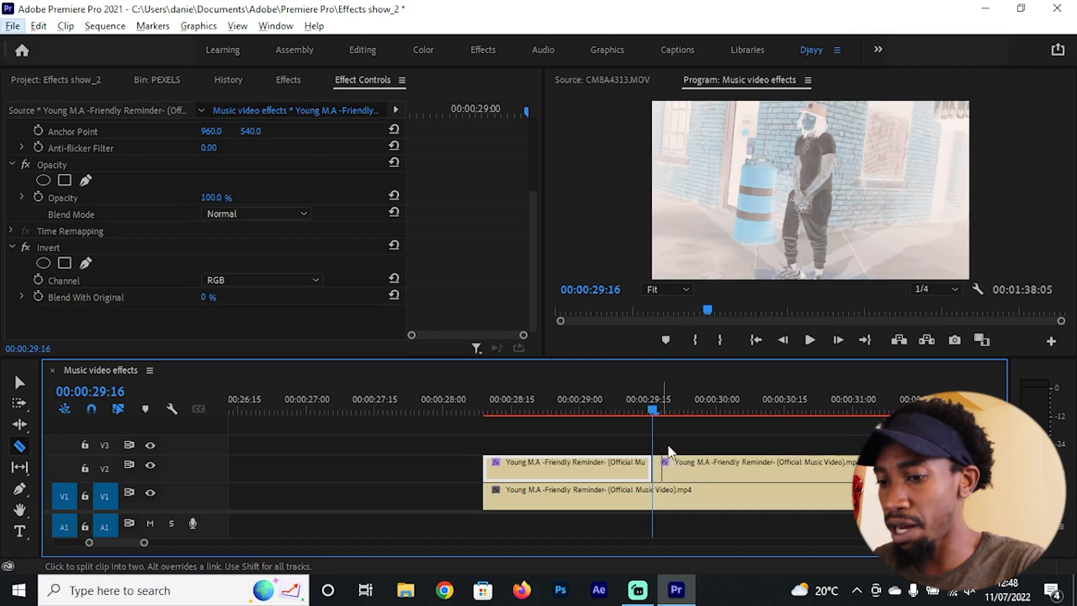
key(shift+Right)
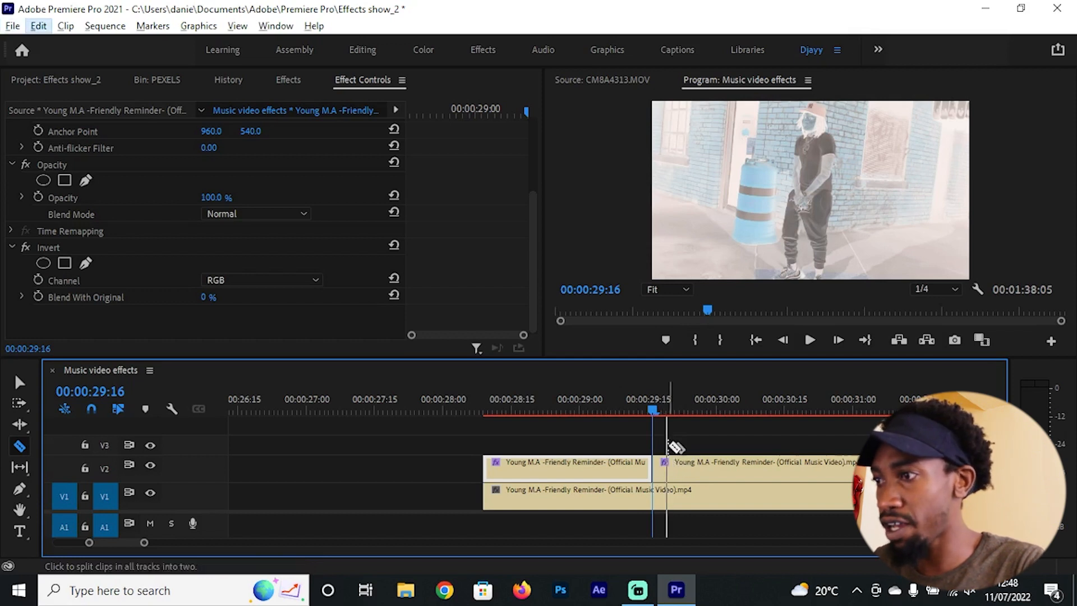
key(shift+Right)
shift+click(675, 447)
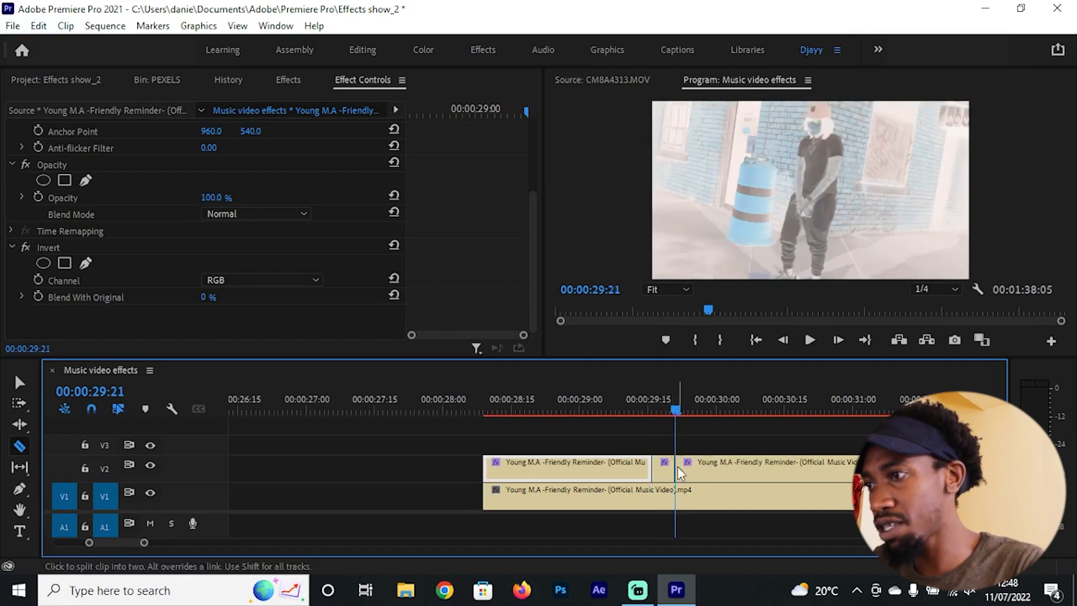
key(shift+Right)
click(701, 465)
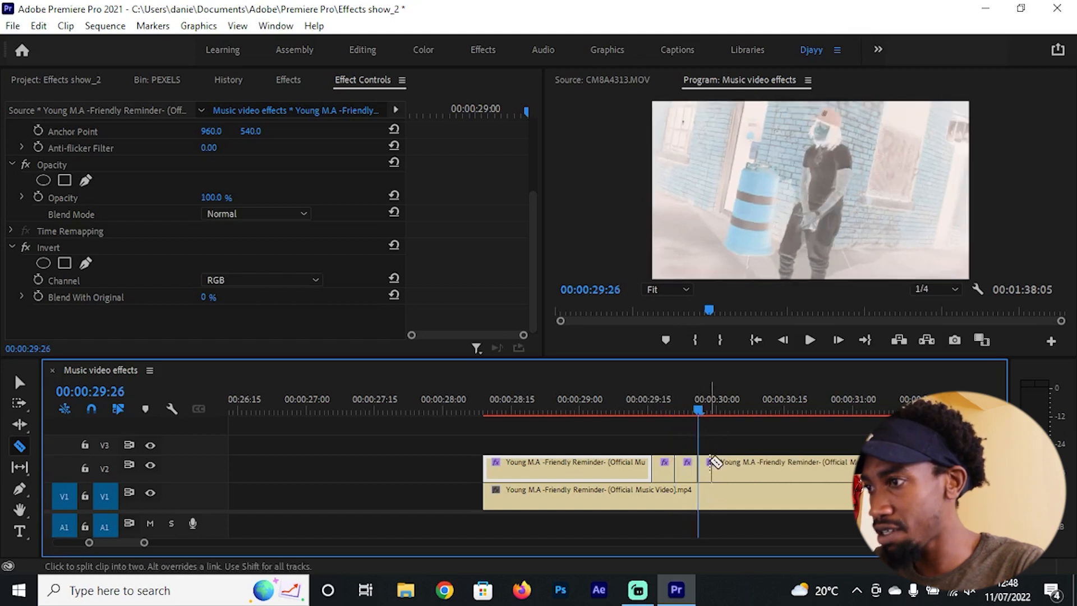
key(shift+Right)
click(741, 472)
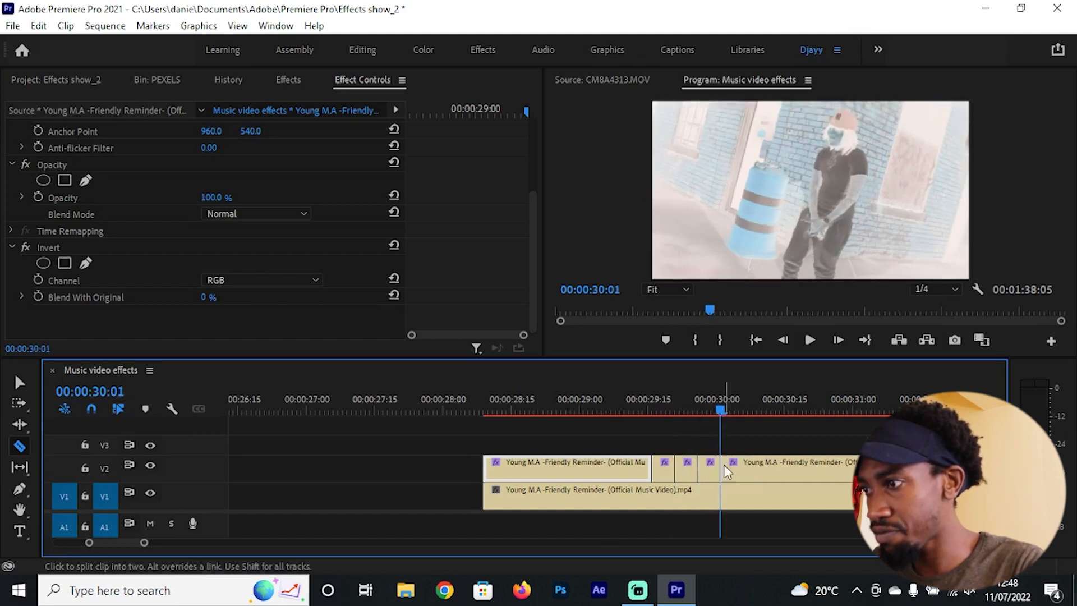
key(shift+Right)
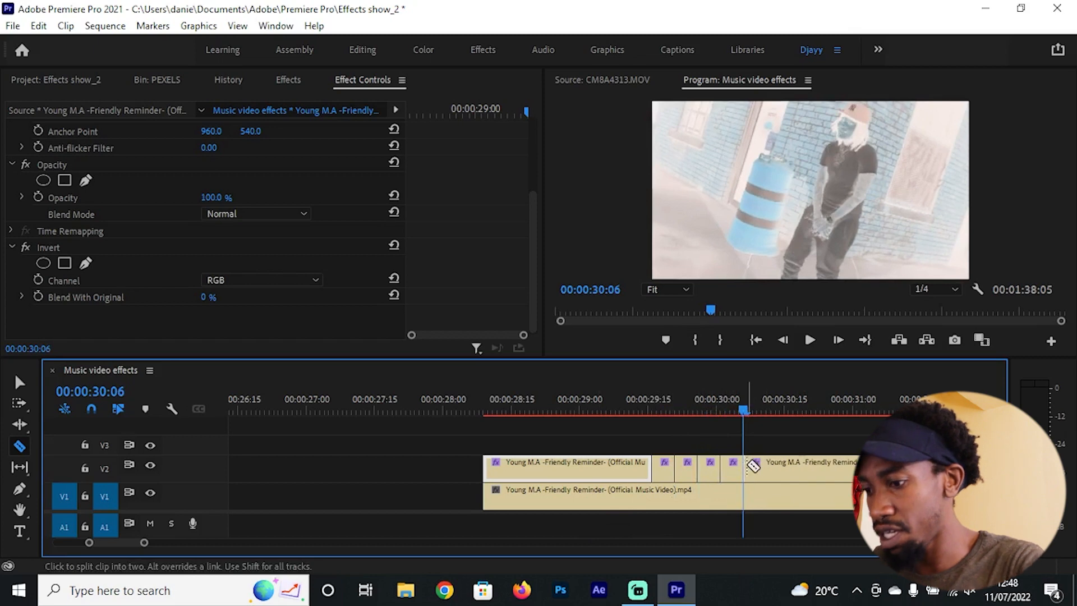
Step: Delete the long V2 segments before 00:00:29:16 and after 00:00:30:06
key(v)
click(779, 474)
key(Delete)
click(551, 466)
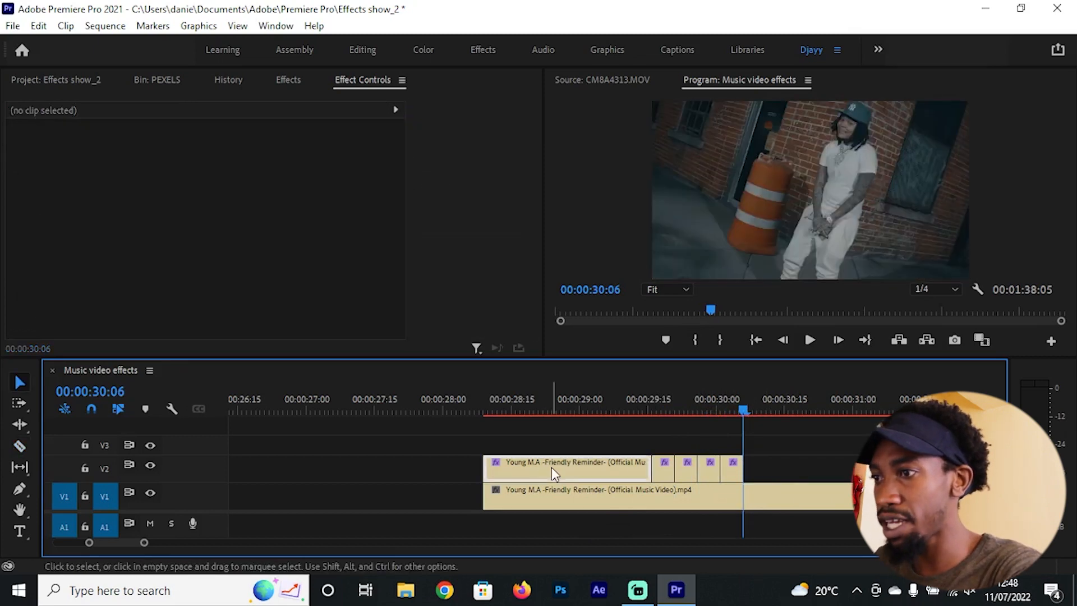
key(Delete)
Step: Delete the second and fourth of the short five-frame segments on V2
click(685, 478)
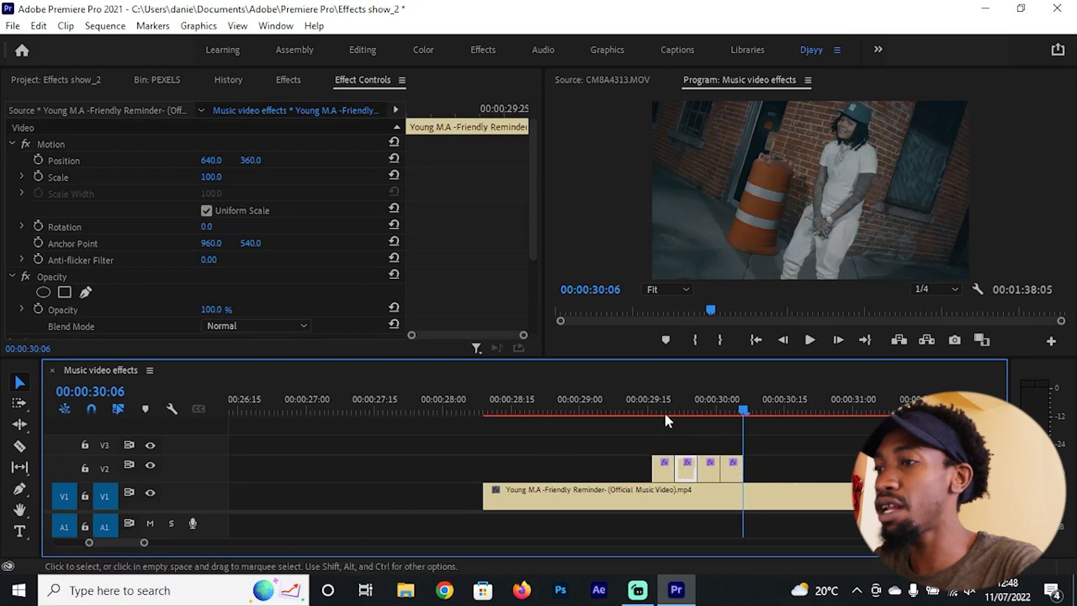
key(Delete)
click(734, 471)
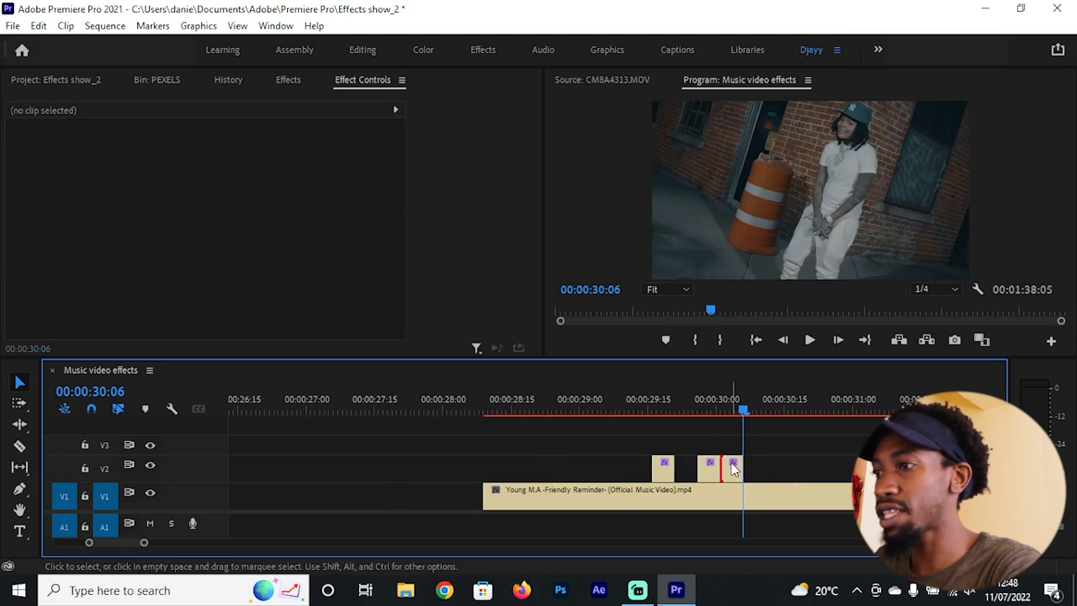
key(Delete)
Step: Play back the section around the two short V2 segments to review the inverted flashes
click(628, 396)
key(space)
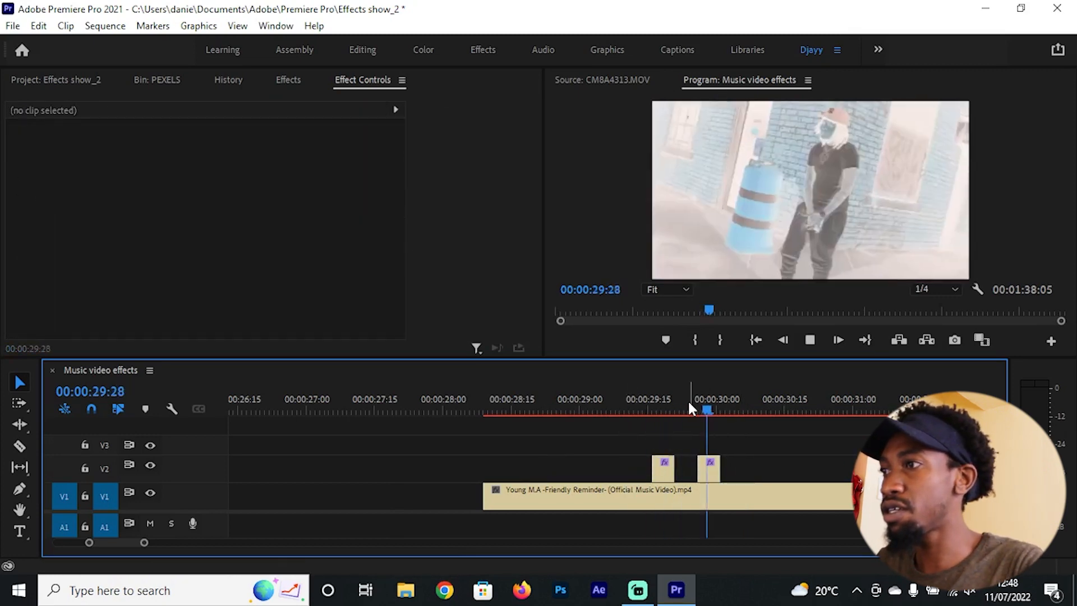
click(570, 399)
key(space)
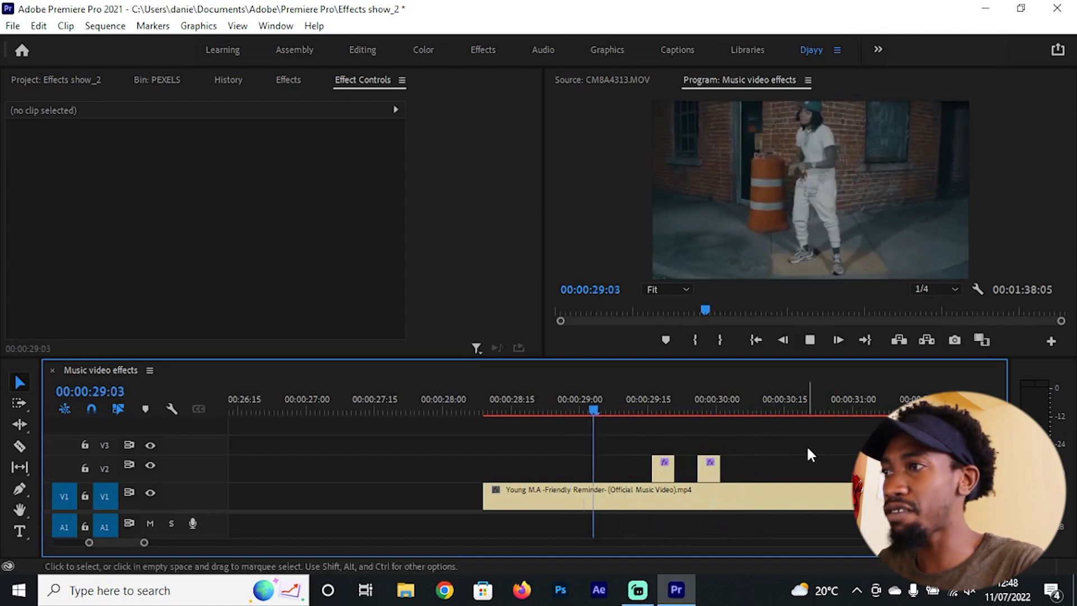
key(space)
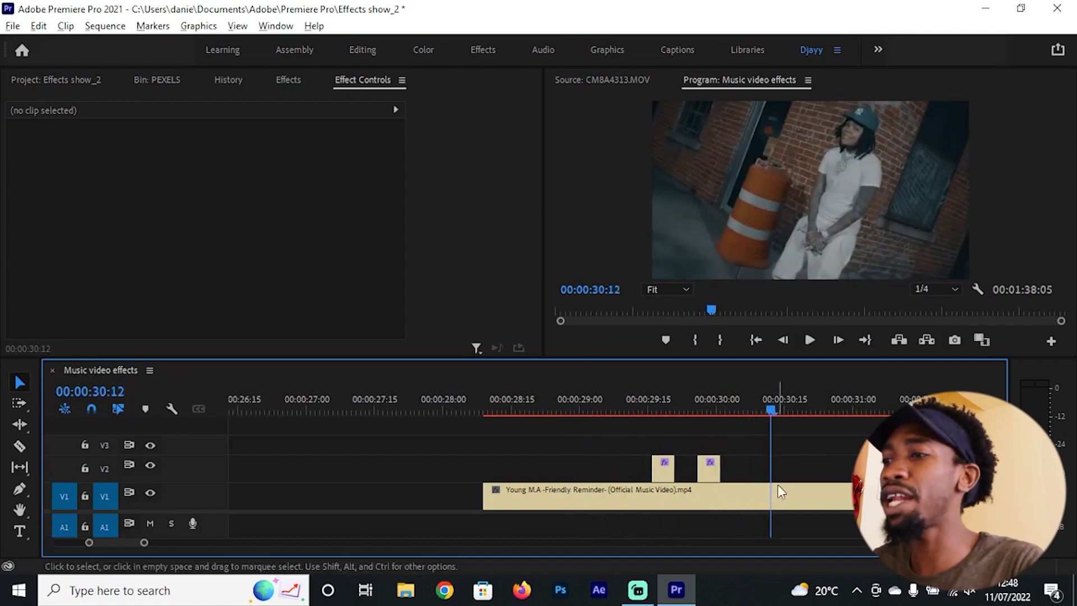
Step: Shorten the first inverted V2 segment by trimming its end, and shift the shortened second segment closer to it
scroll(675, 453, up, 2)
drag(675, 464, 659, 470)
drag(736, 472, 688, 459)
Step: Play back the shortened V2 segments from around 00:00:29:04 to check the flash timing
click(558, 401)
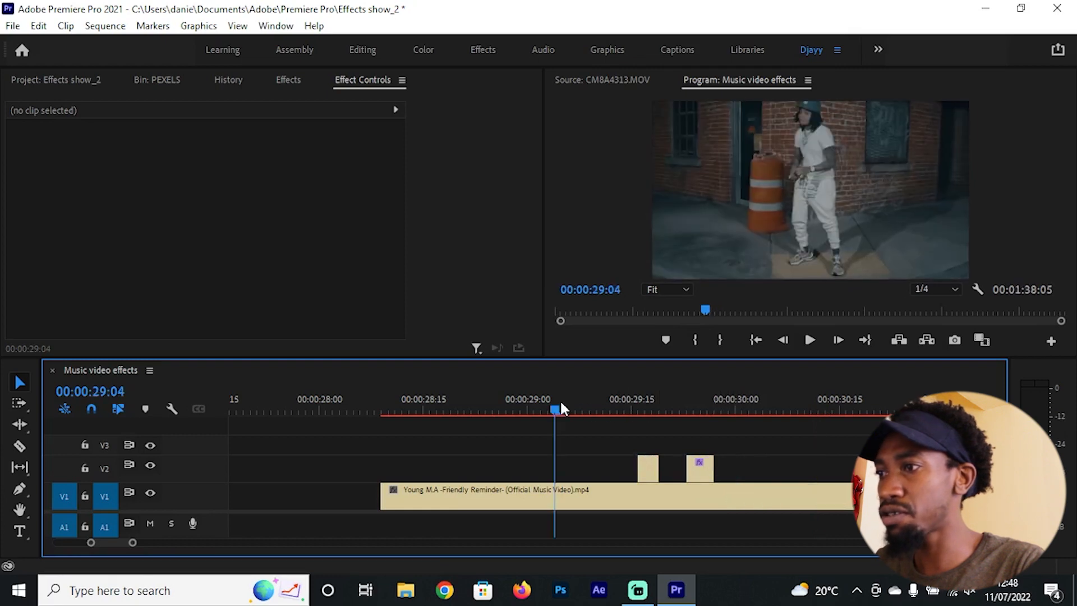
key(space)
click(573, 393)
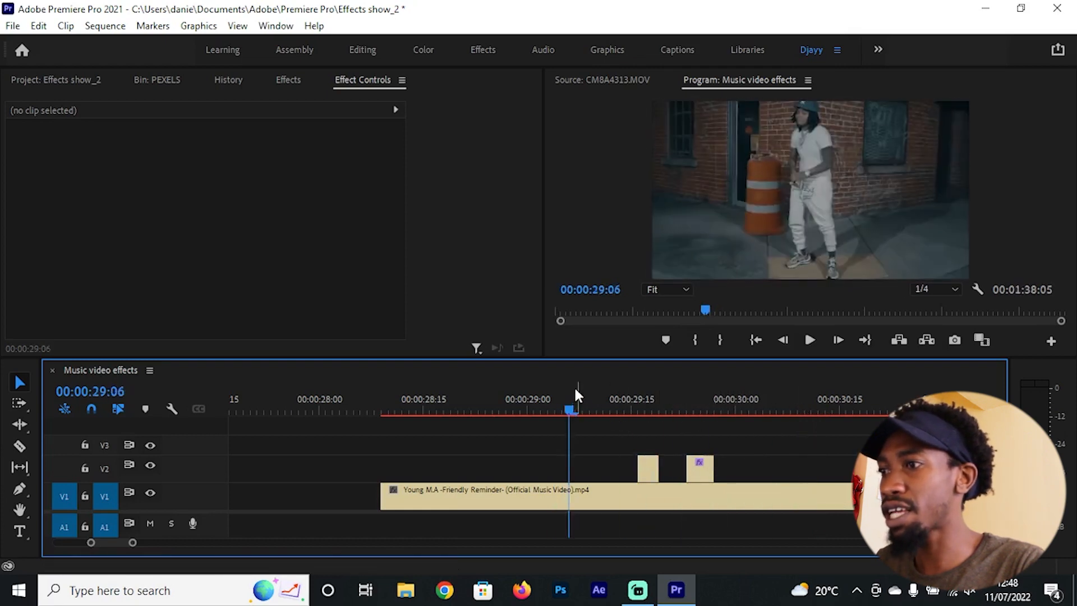
key(space)
Step: Set the Invert effect's channel to Hue on the first short V2 segment, with the playhead at 00:00:29:18
drag(650, 397, 651, 409)
click(648, 469)
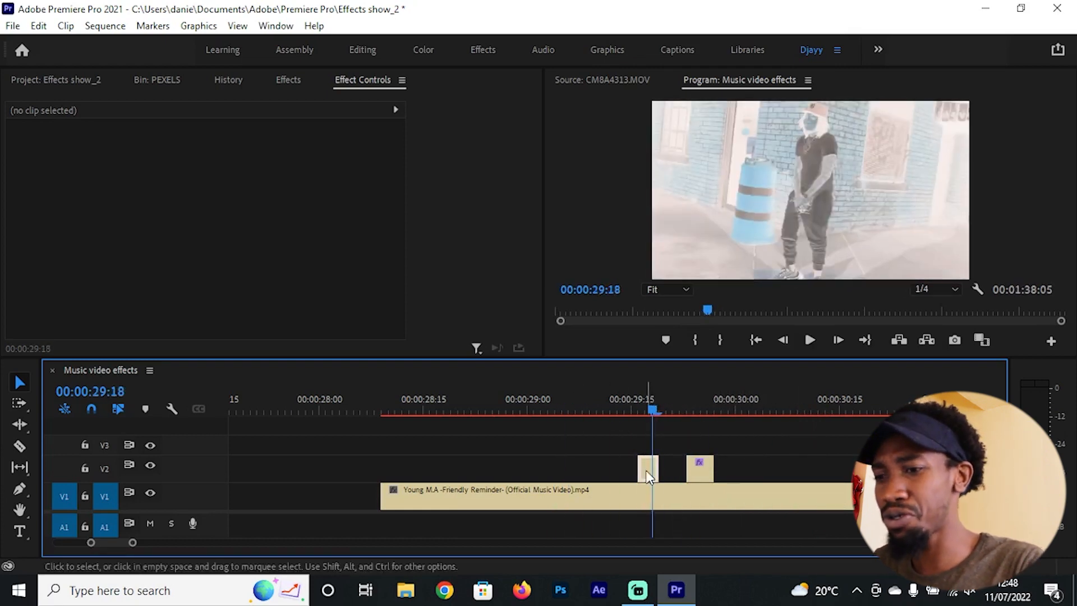
scroll(453, 295, down, 2)
scroll(452, 290, down, 3)
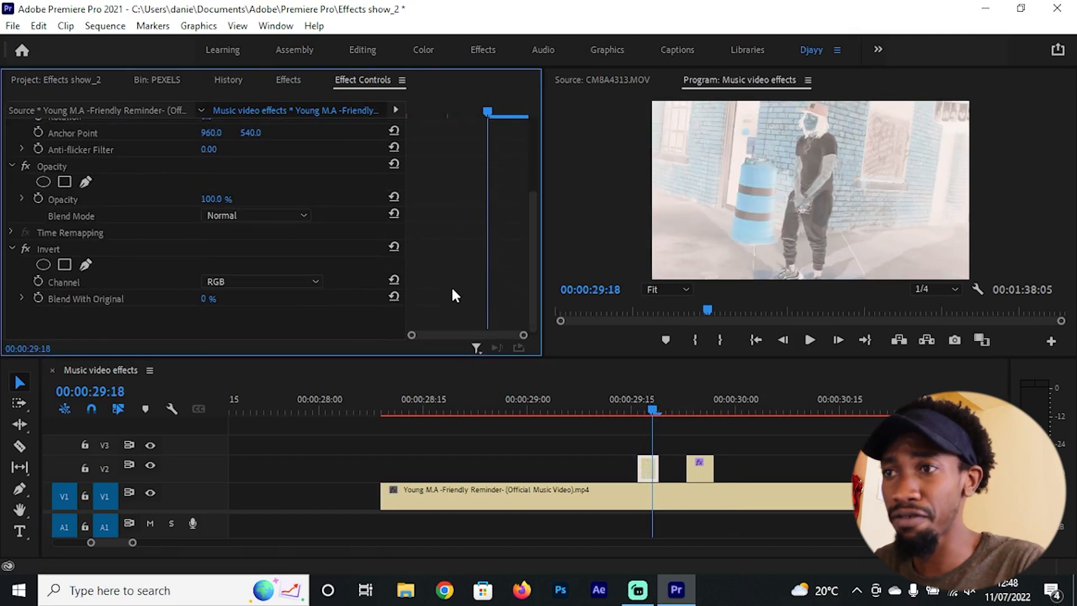
click(274, 279)
click(262, 384)
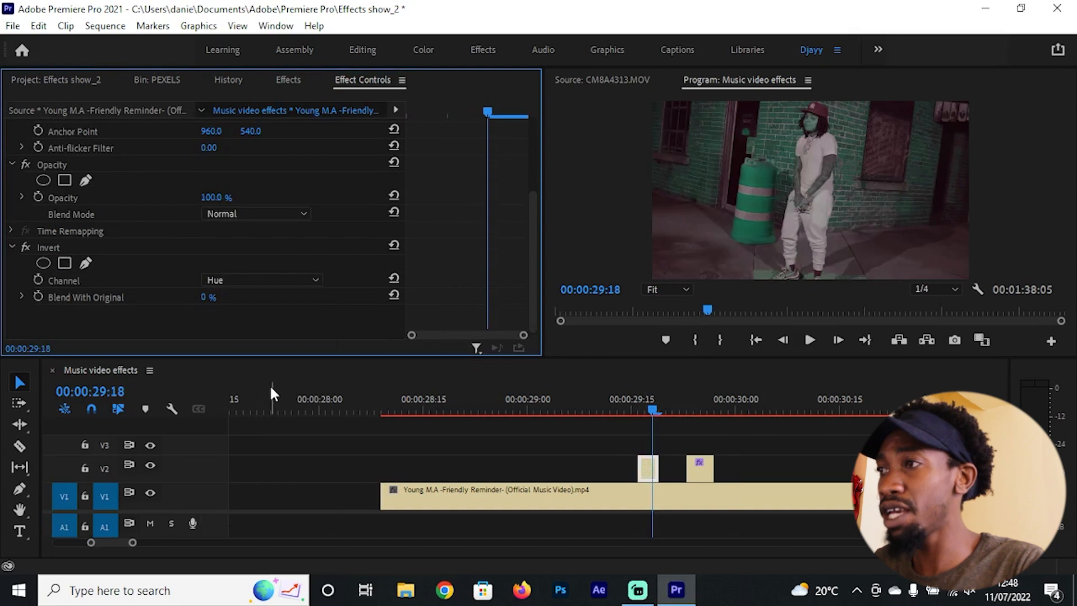
mouse_move(649, 398)
mouse_down()
mouse_move(616, 398)
mouse_move(660, 411)
mouse_move(654, 418)
mouse_up()
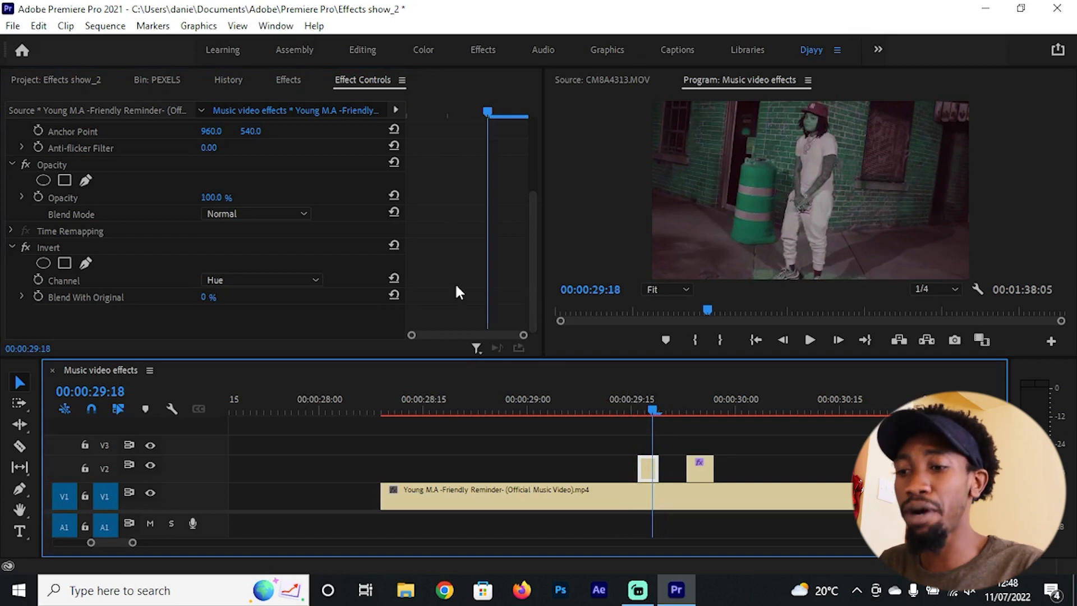
Step: Find the Color Balance (HLS) effect by searching for "hls" and apply it to the first short V2 segment
key(shift+7)
double_click(74, 99)
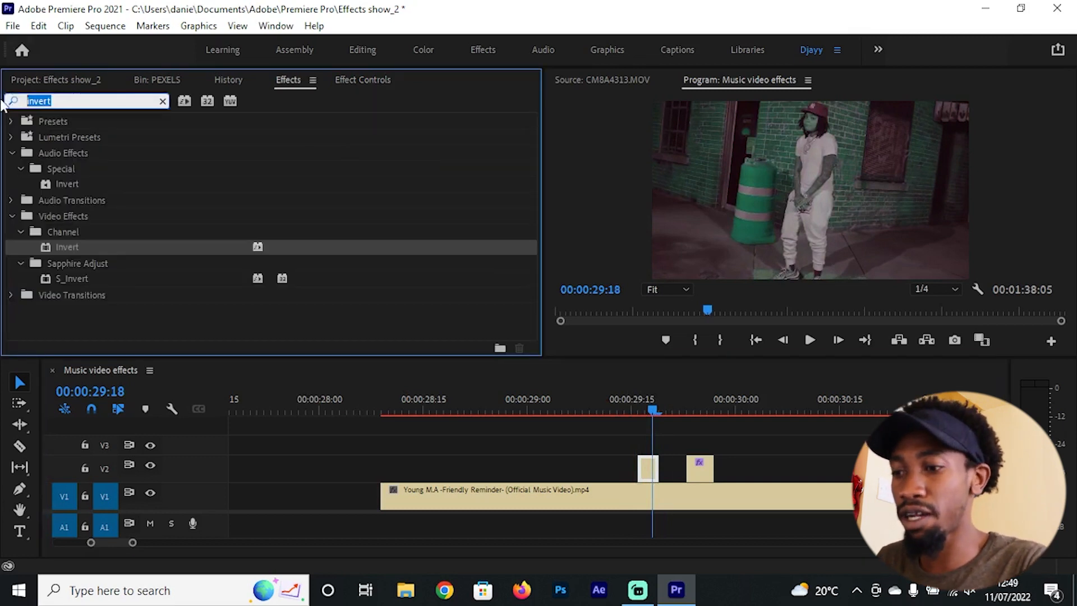
text(hl)
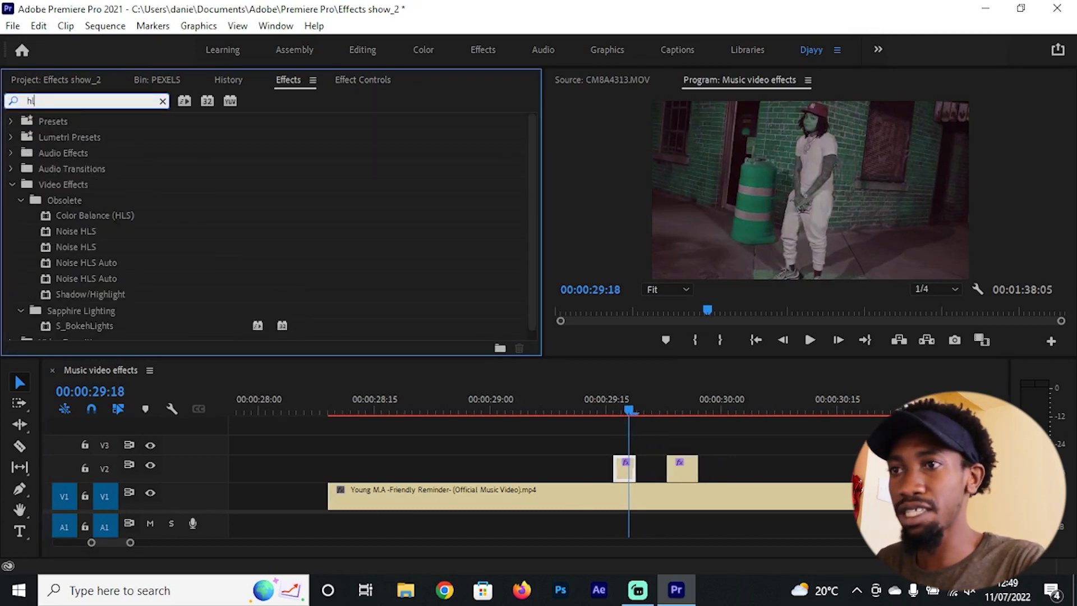
text(s)
drag(118, 212, 454, 289)
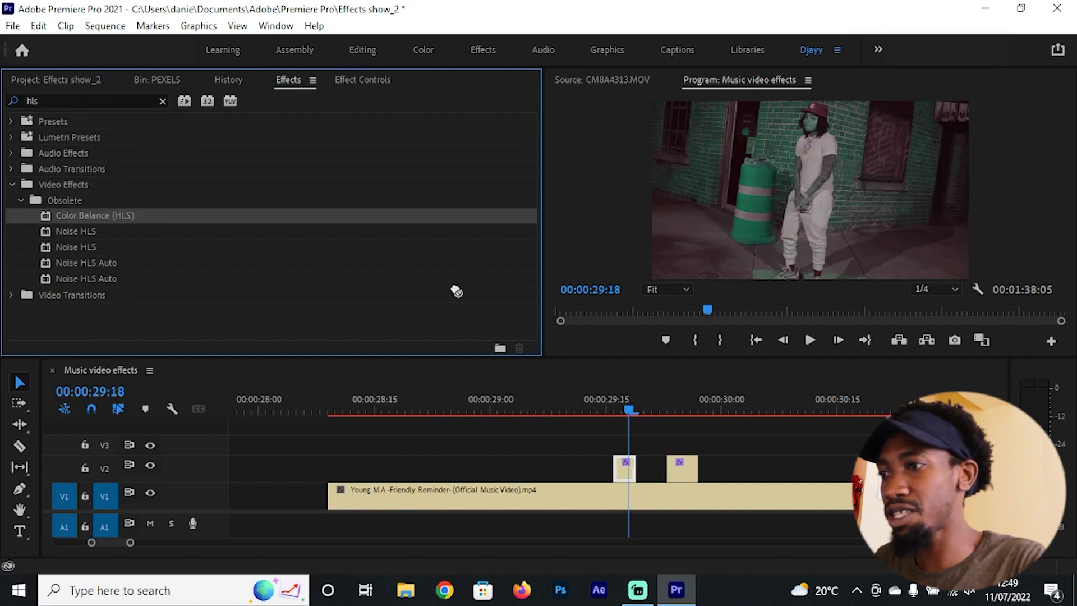
drag(640, 450, 626, 465)
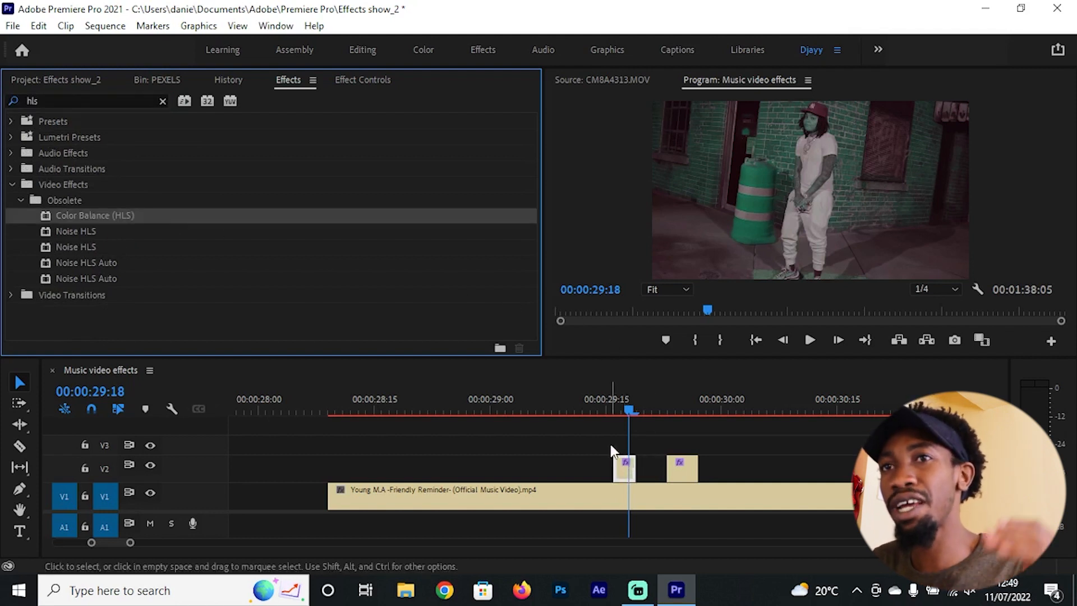
Step: Set the first V2 segment's Color Balance (HLS) to Hue 345° and Saturation 78
click(353, 81)
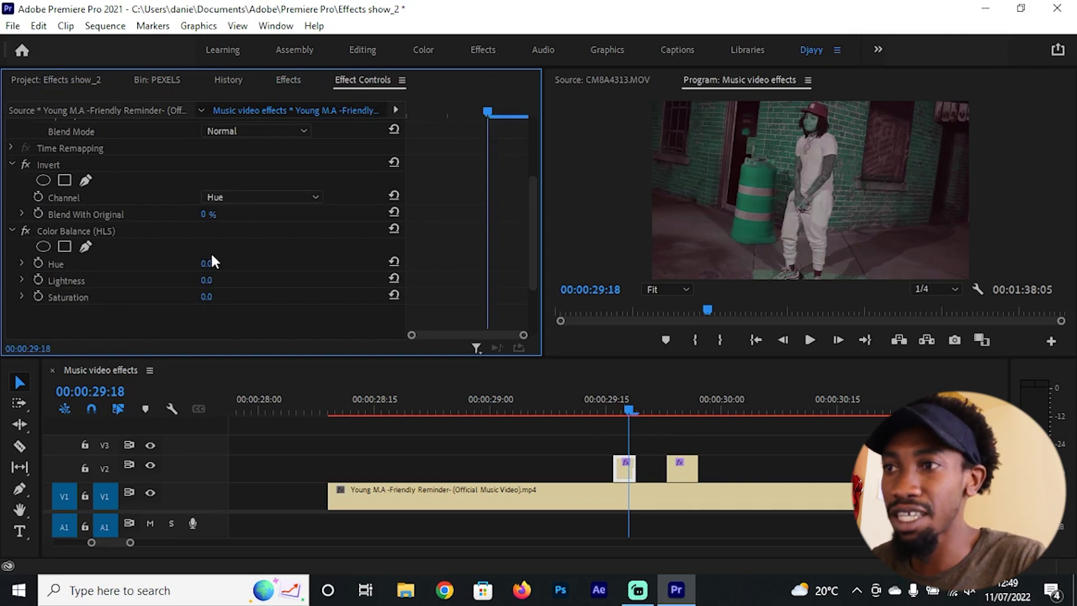
drag(207, 263, 378, 263)
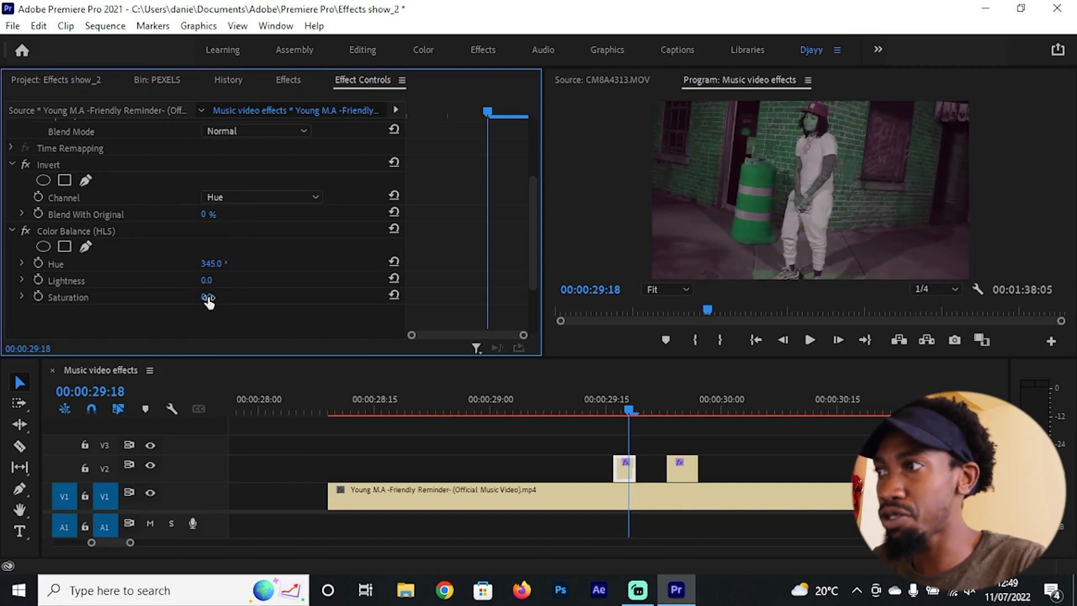
drag(207, 296, 263, 296)
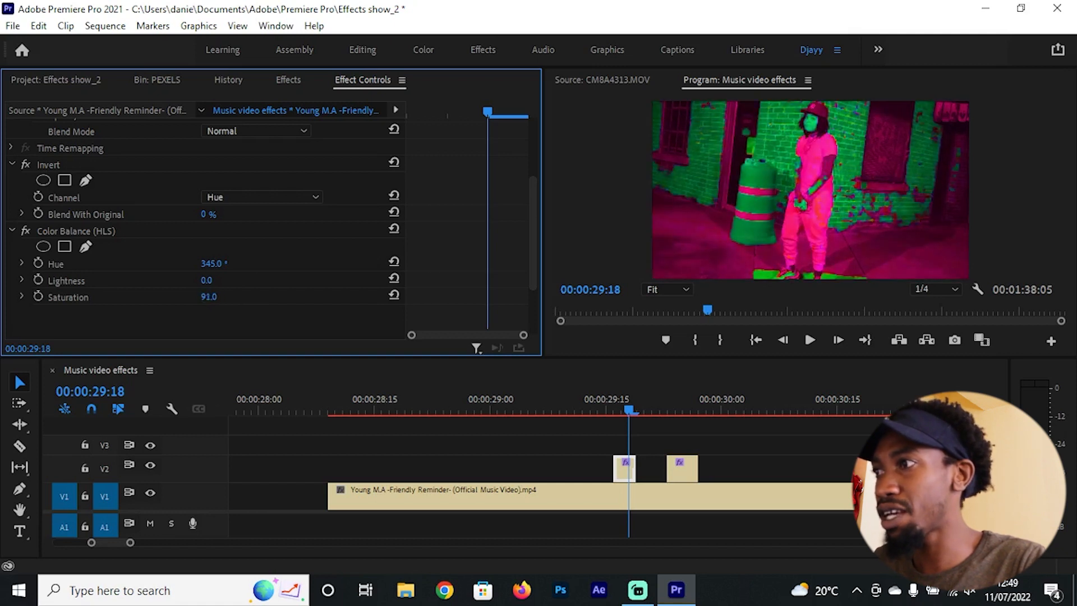
click(144, 230)
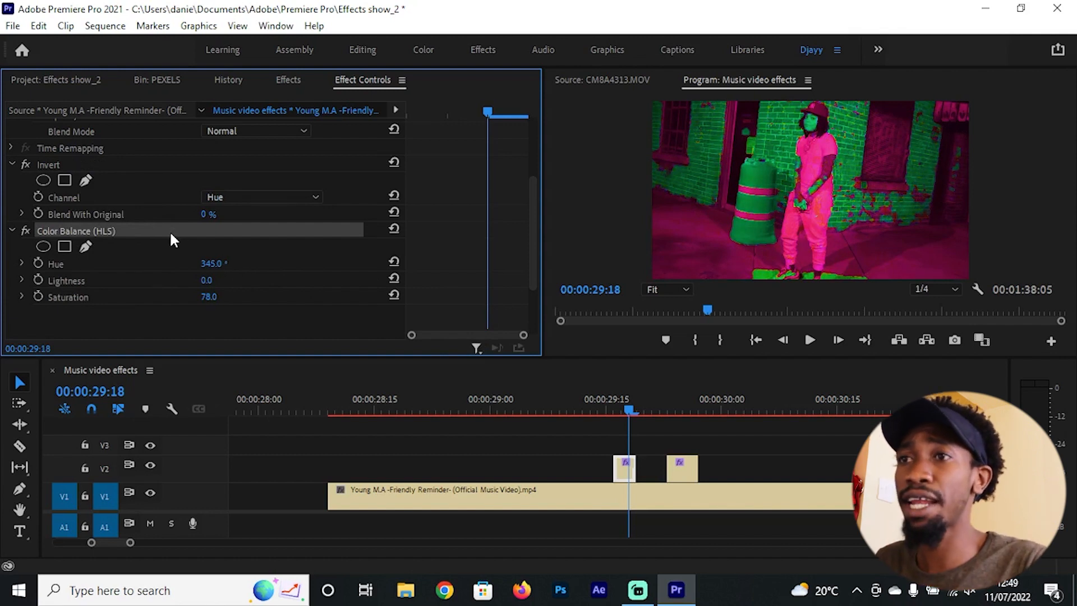
Step: Move Color Balance (HLS) above Invert on the first short V2 segment and set its Hue to 1x6.0°
click(53, 163)
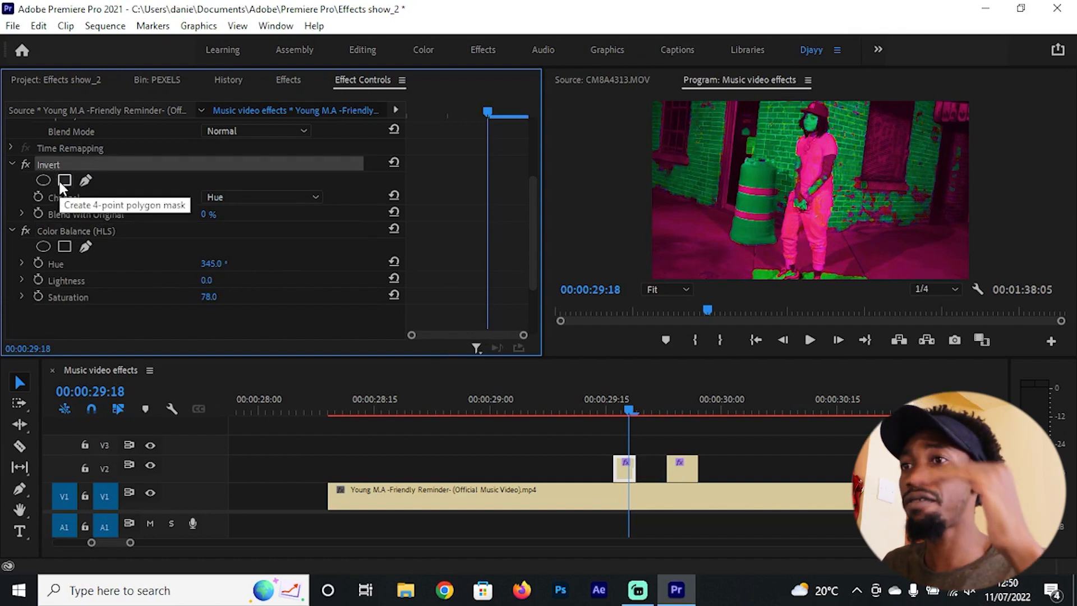
click(69, 231)
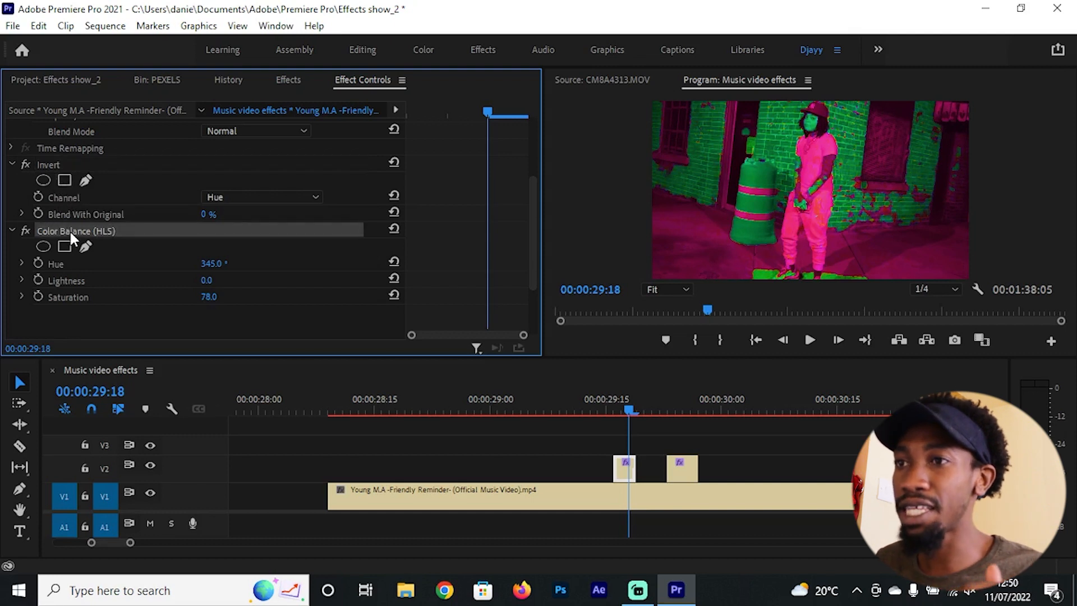
drag(77, 233, 77, 159)
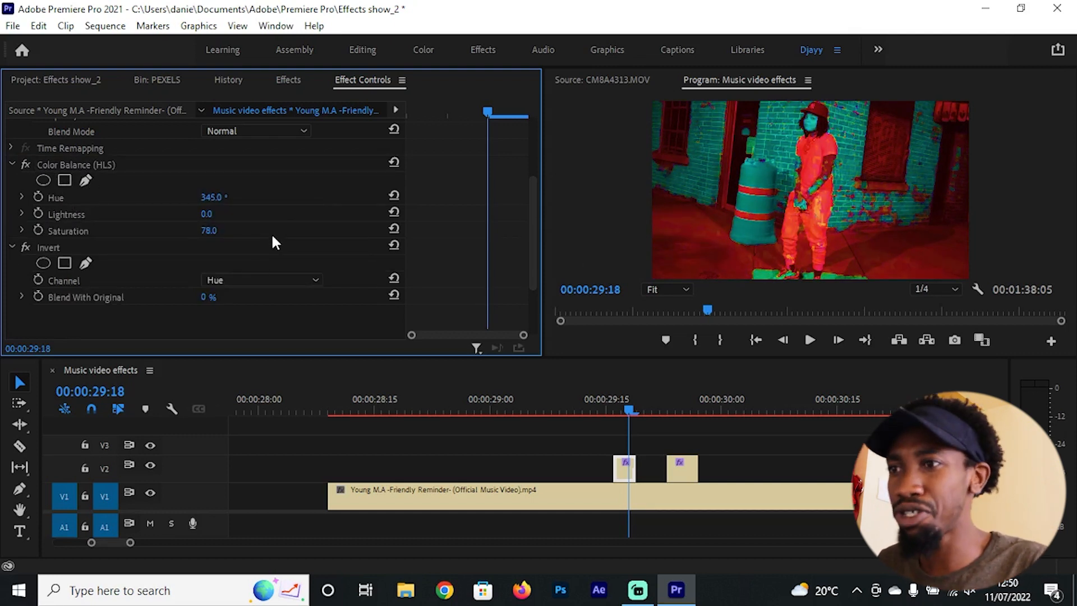
drag(212, 198, 238, 198)
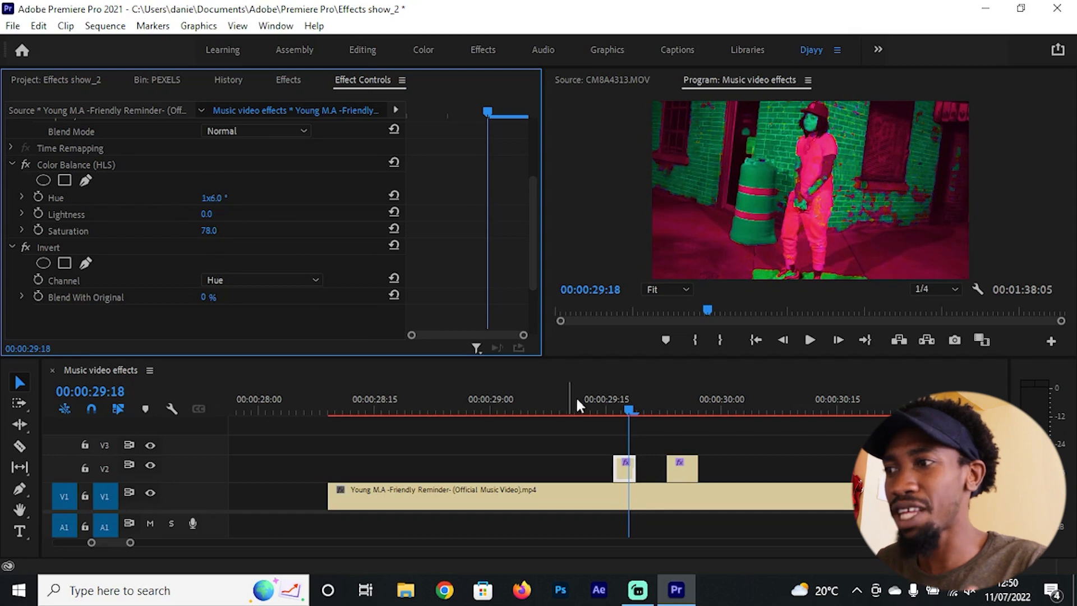
Step: Remove the Invert effect from the second short V2 segment
click(676, 467)
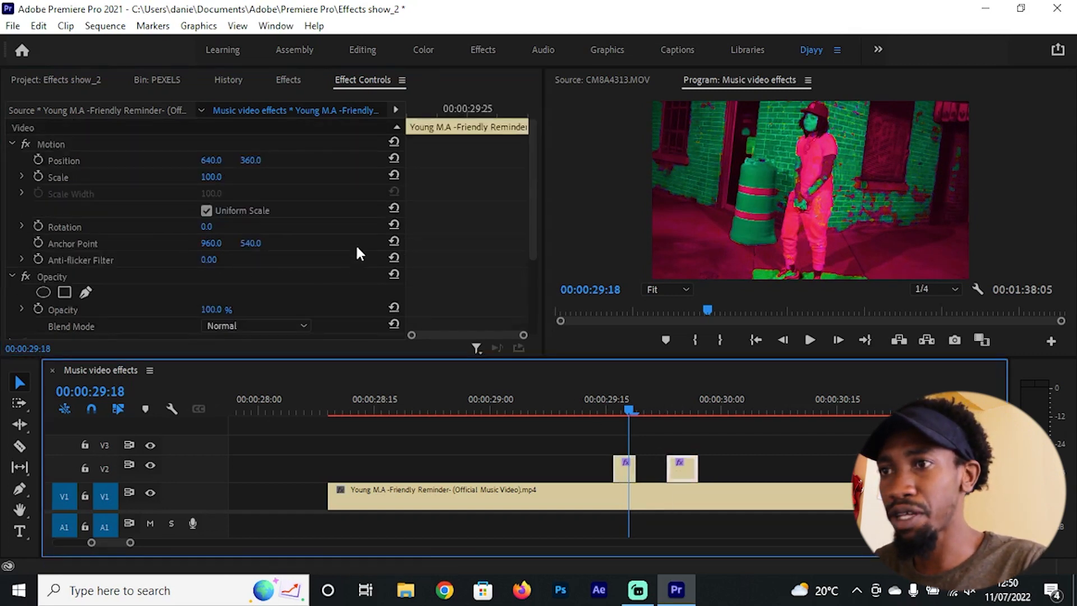
scroll(376, 272, down, 4)
click(51, 248)
key(Delete)
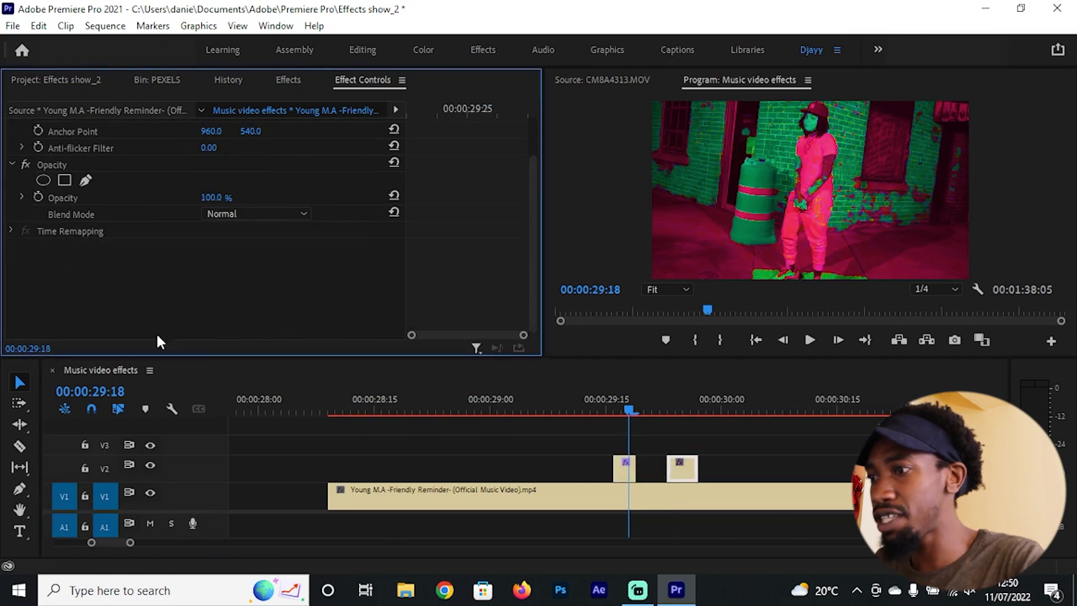
Step: Copy the Color Balance (HLS) and Invert effects from the first V2 segment to the second one
click(628, 470)
scroll(473, 242, down, 4)
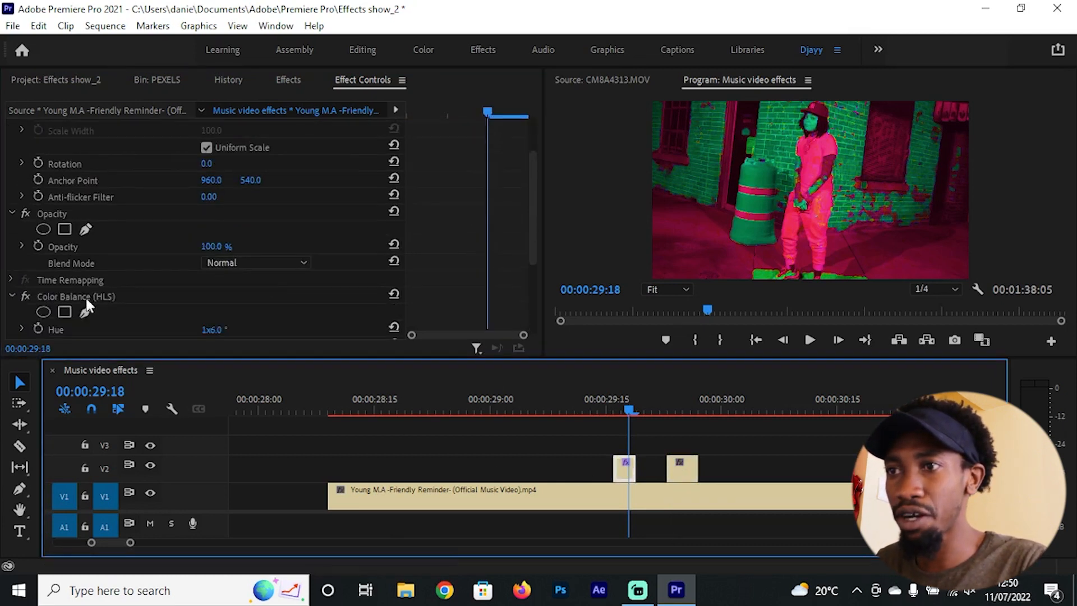
click(85, 298)
scroll(174, 299, down, 8)
click(56, 253)
ctrl+click(88, 168)
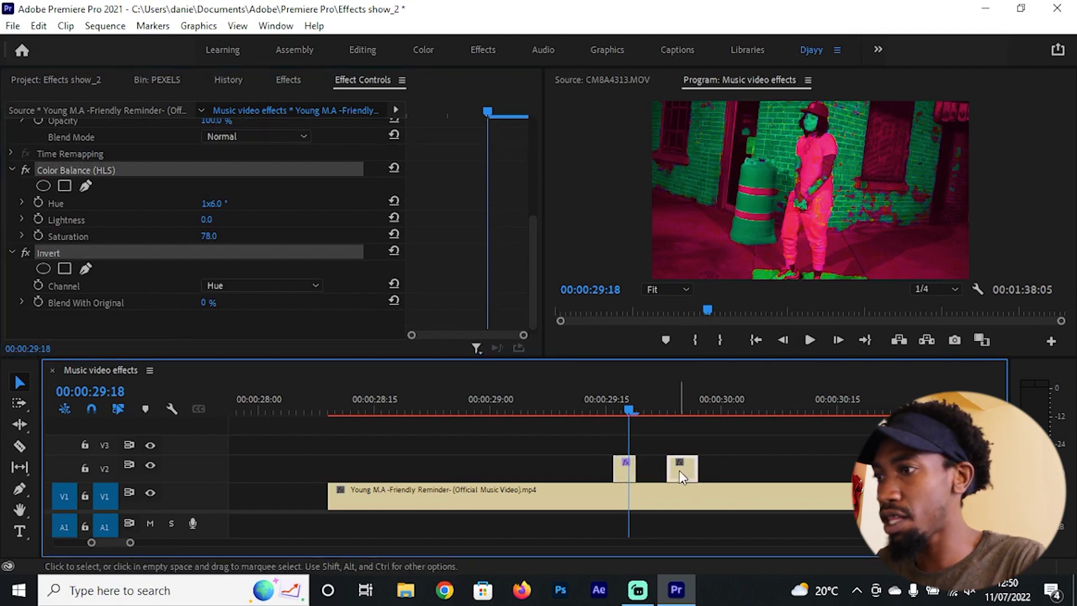
click(677, 392)
key(ctrl+v)
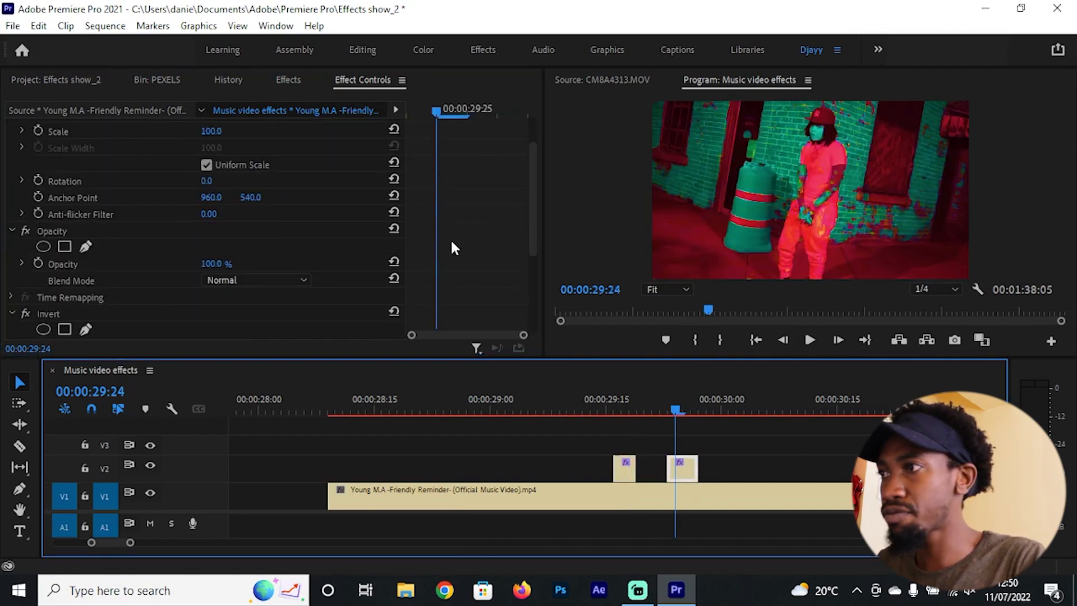
Step: Play back and scrub through both V2 flash segments to check the matching color effects
click(529, 403)
key(minus)
key(space)
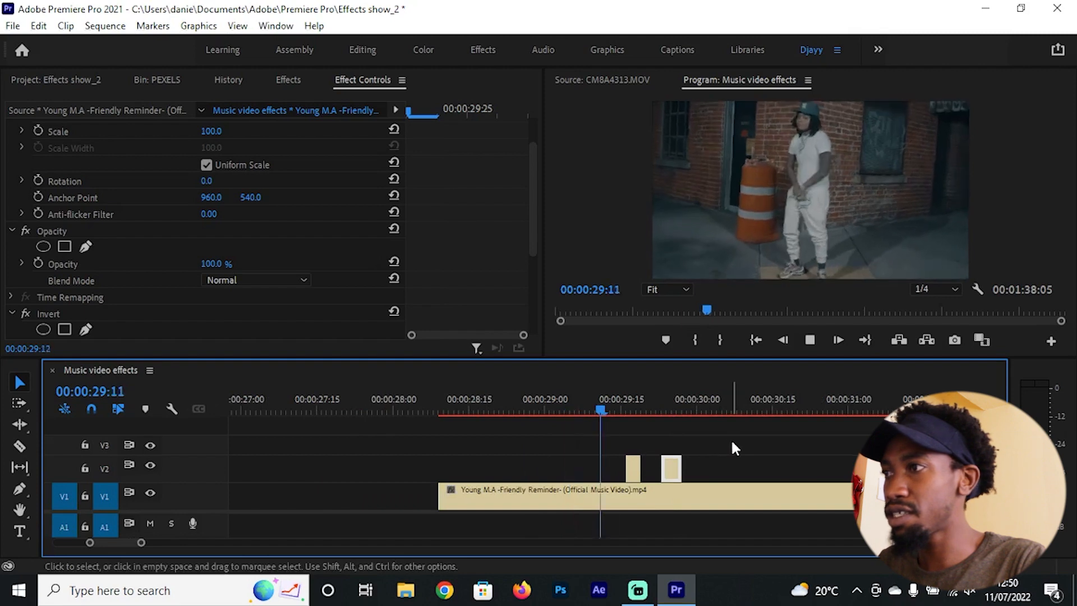
click(603, 409)
key(space)
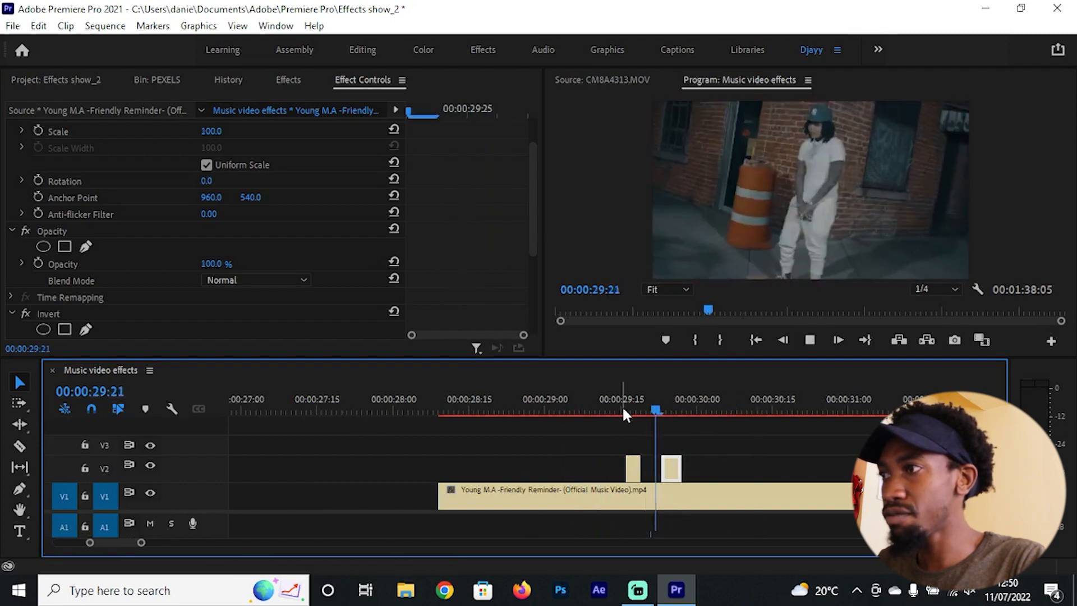
click(599, 397)
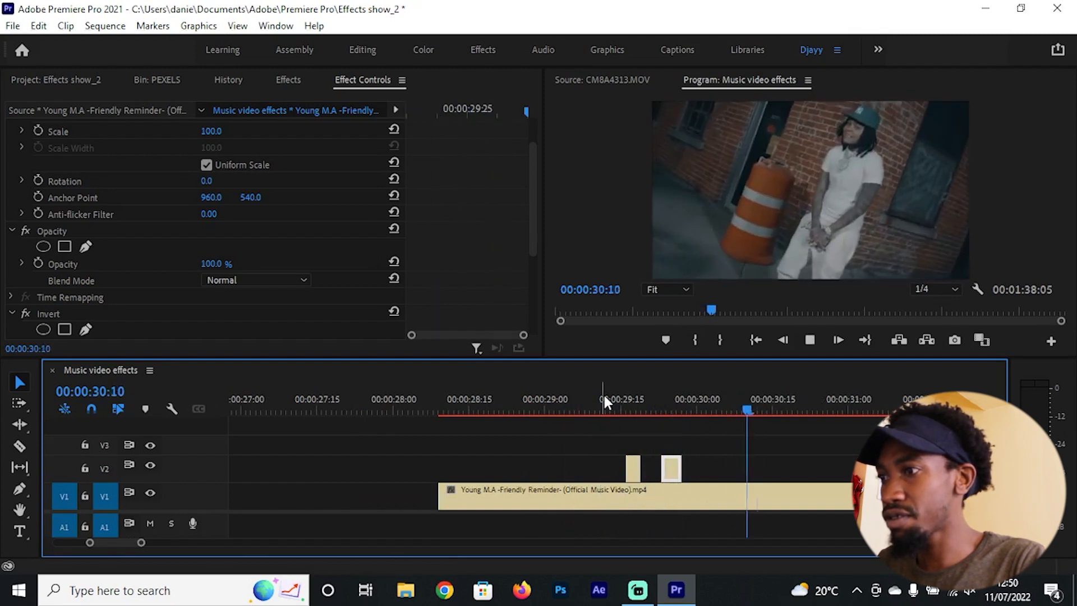
click(603, 396)
drag(604, 396, 673, 415)
Step: Find Brightness & Contrast by searching for "bright" and apply it to both short V2 segments
key(shift+7)
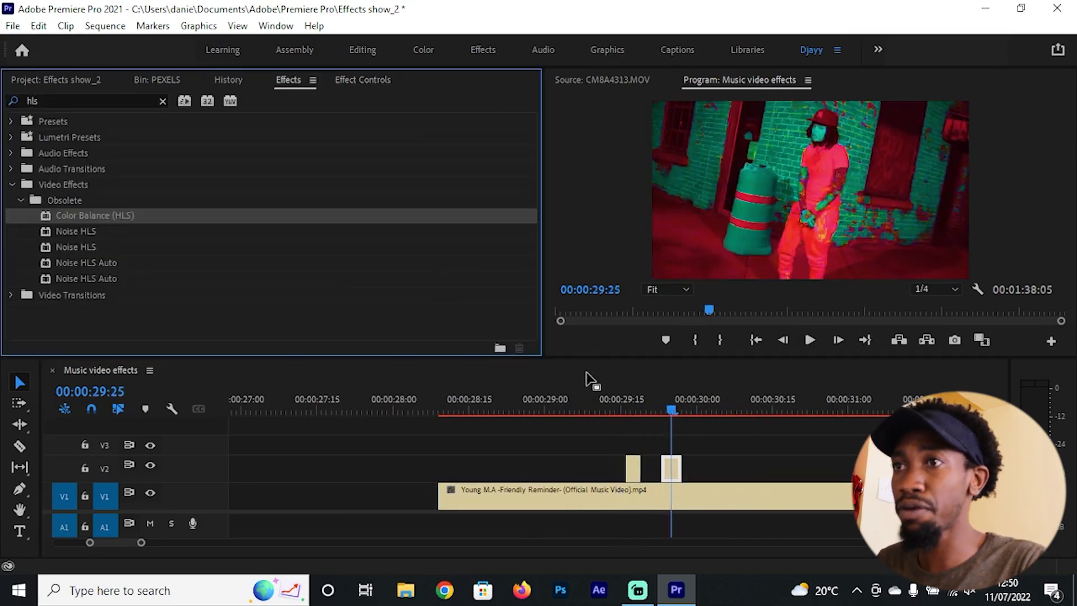
click(110, 105)
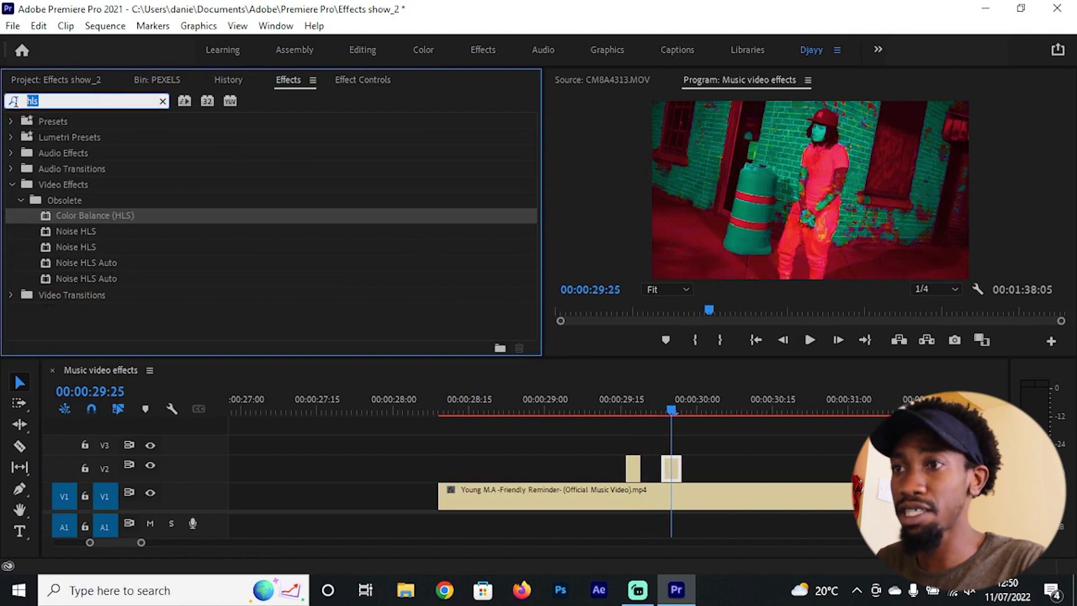
text(bright)
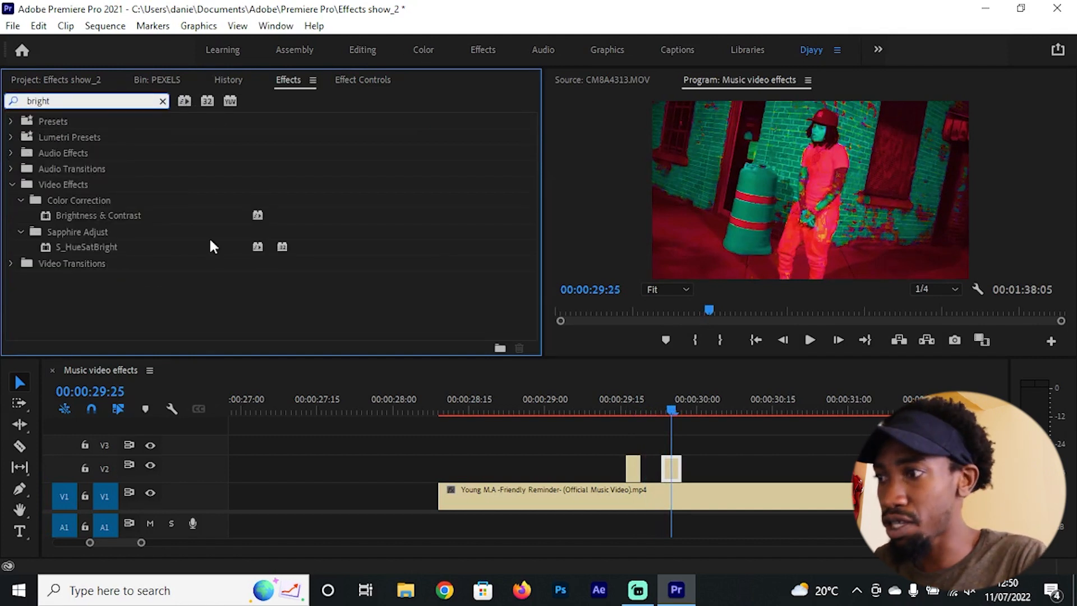
drag(757, 478, 589, 449)
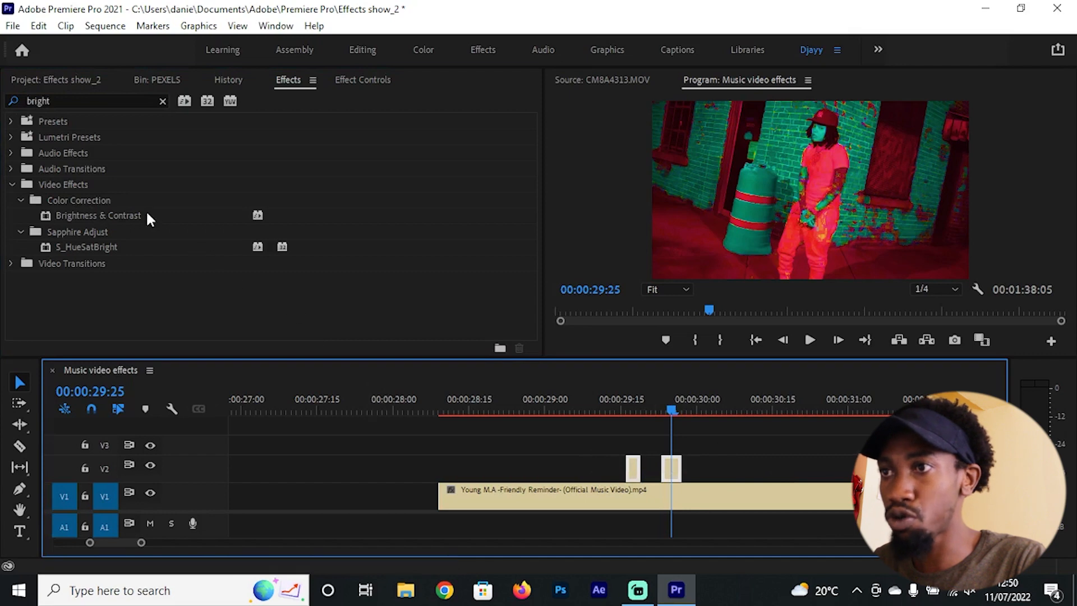
drag(149, 217, 631, 466)
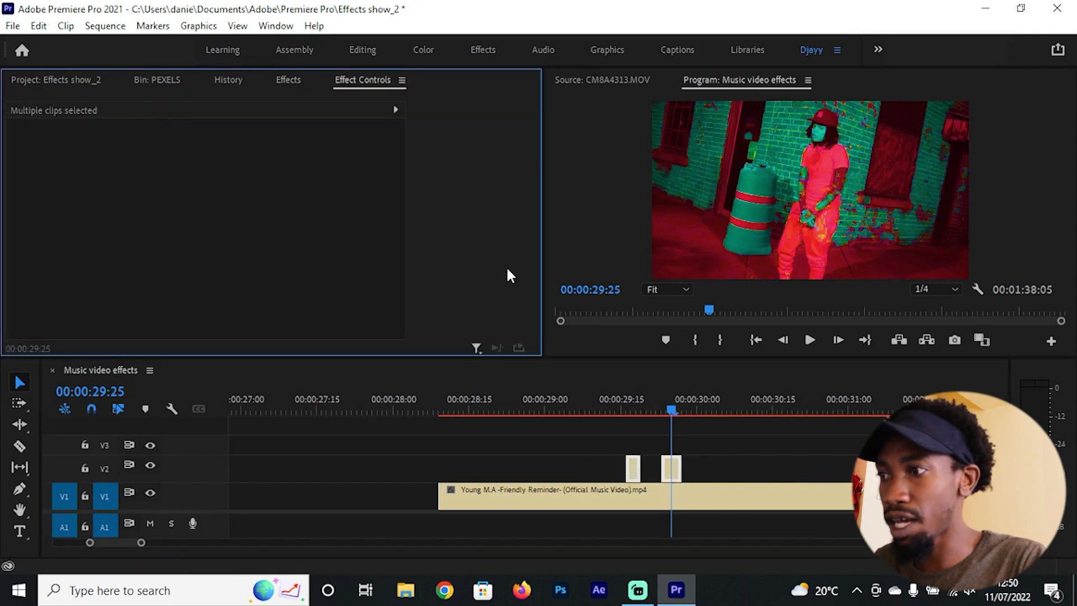
Step: Set the first V2 segment's Brightness to 32, with the playhead at 00:00:29:17
click(631, 463)
click(632, 468)
key(shift+5)
scroll(497, 289, down, 10)
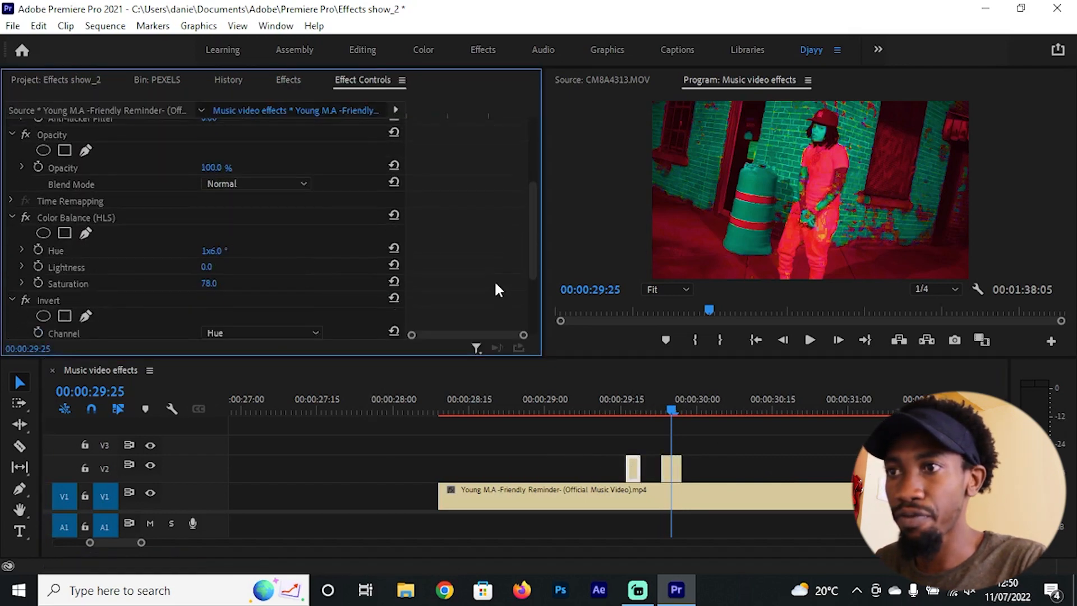
mouse_move(206, 282)
mouse_down()
mouse_move(226, 282)
mouse_move(203, 283)
mouse_up()
click(632, 406)
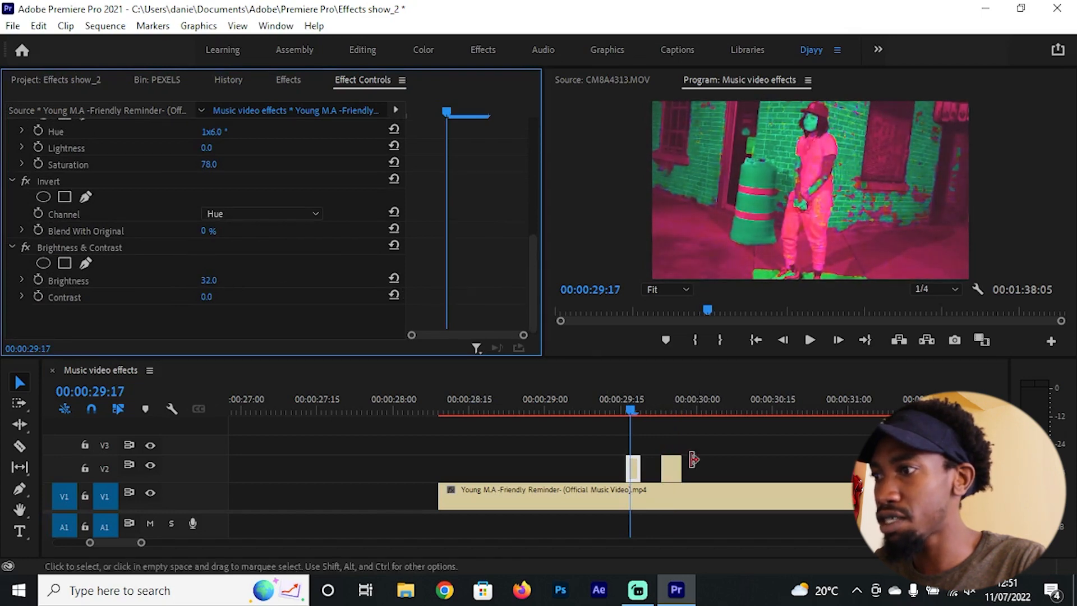
Step: Set the second V2 segment's Brightness to 30
click(671, 468)
scroll(409, 280, down, 5)
scroll(344, 299, down, 3)
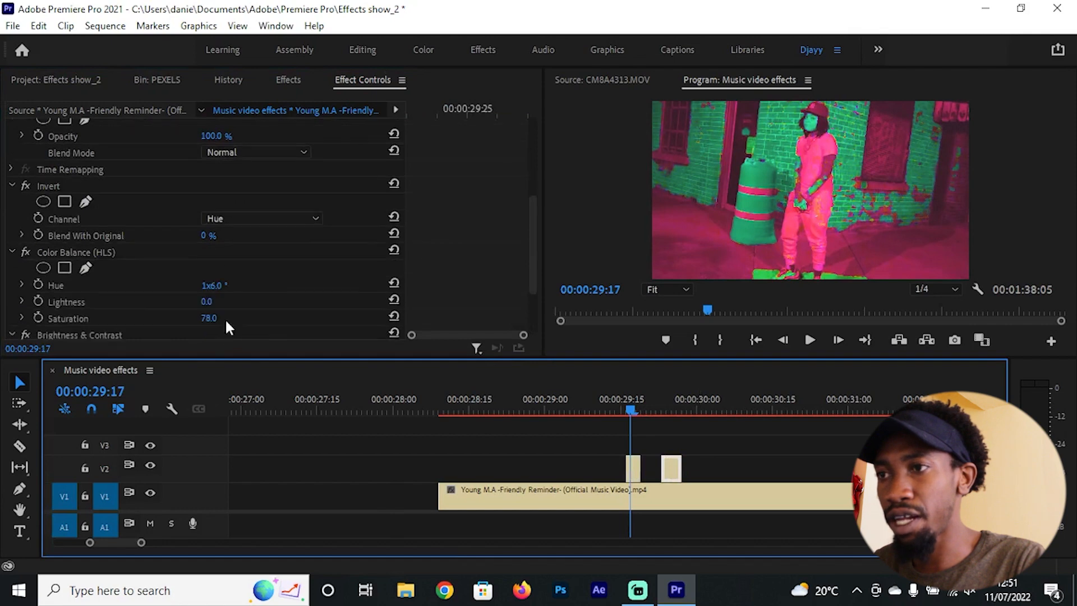
click(208, 320)
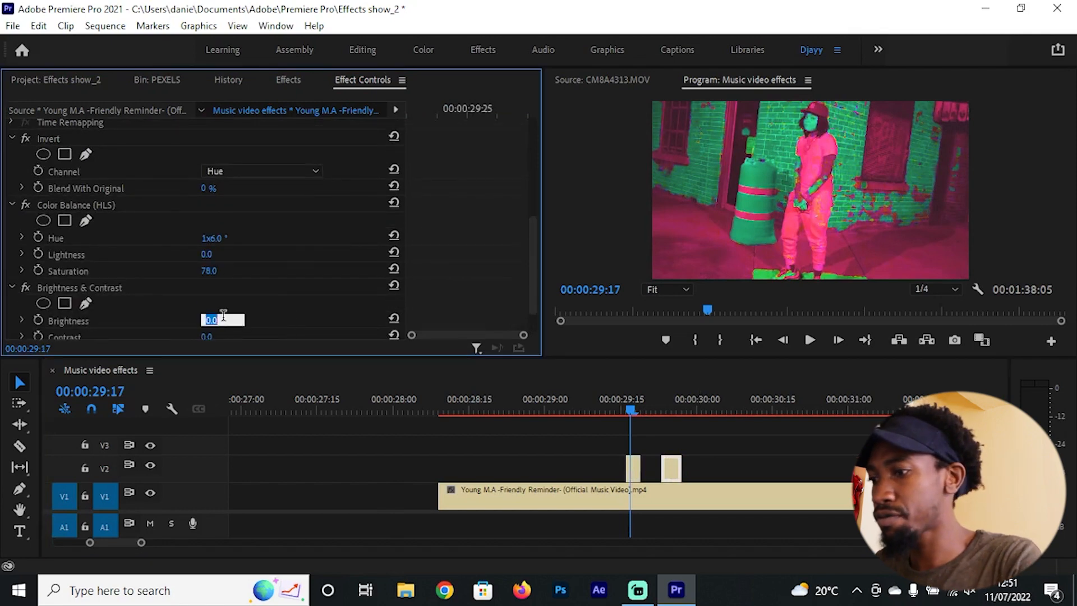
text(30)
key(Return)
Step: Play back the brightened flash segments from around 00:00:28:29 to review the effect
click(540, 395)
scroll(719, 452, down, 3)
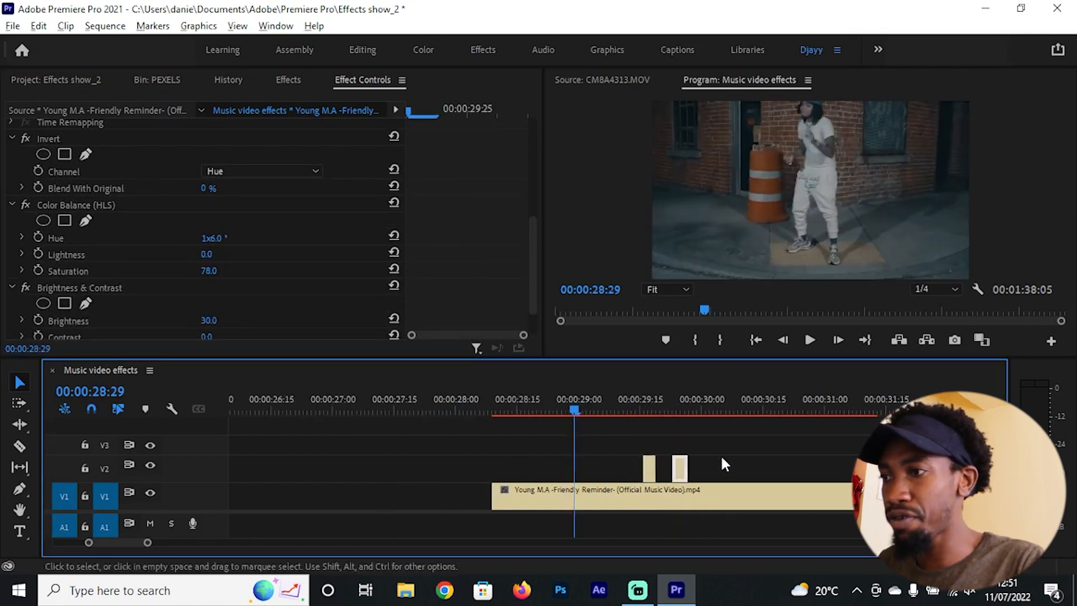
key(space)
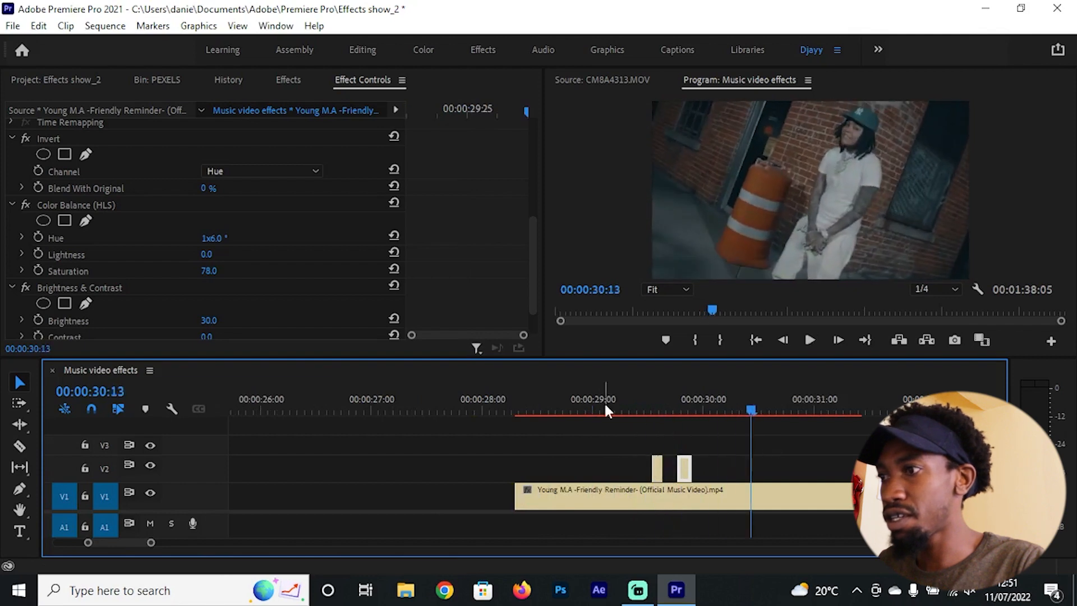
click(610, 403)
key(space)
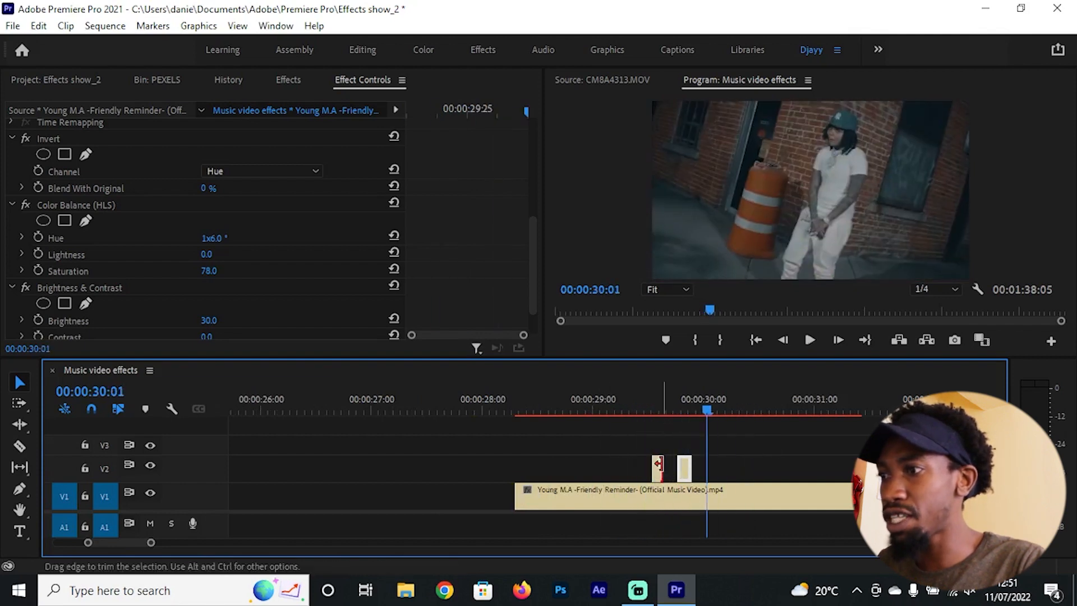
Step: Lengthen the first V2 flash segment slightly, shift the second one a little later, and play back the new timing
drag(680, 464, 686, 461)
click(628, 396)
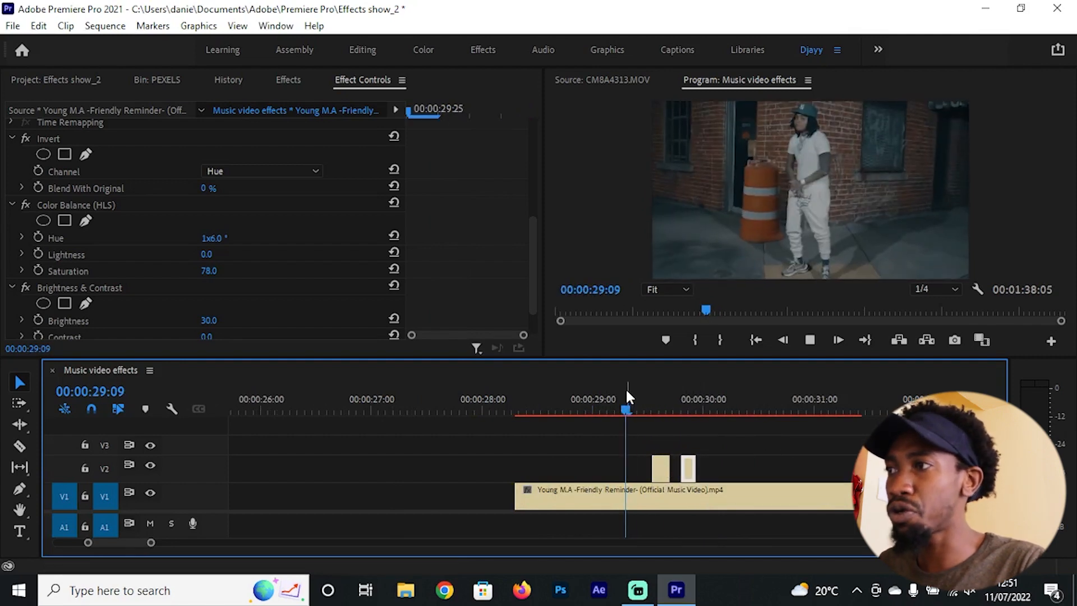
key(space)
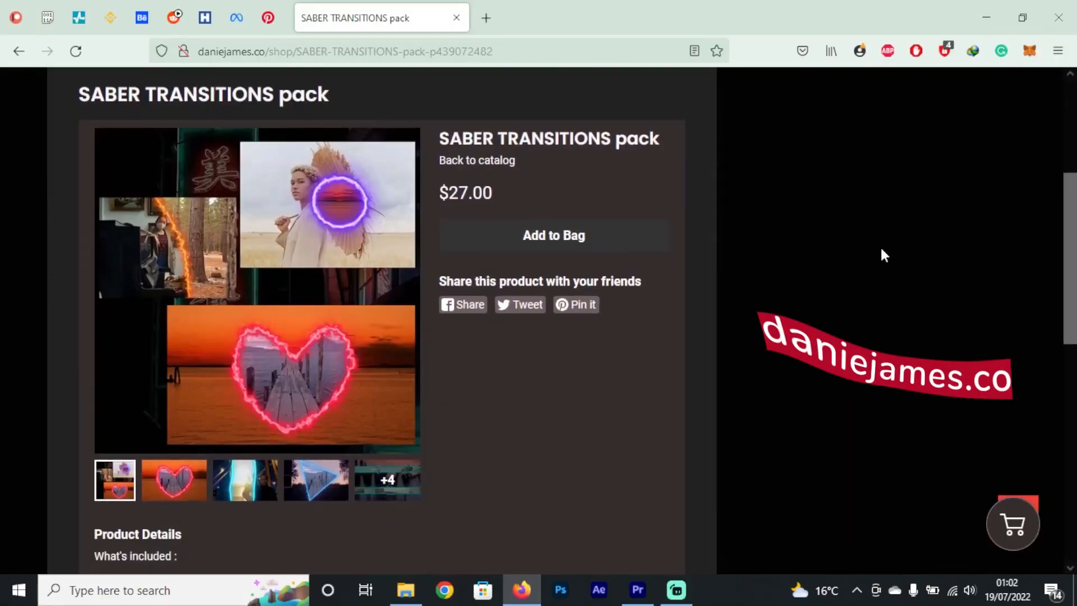
Step: In the web browser, look through the heart, light-beam and triangle preview images of the SABER TRANSITIONS pack
click(183, 493)
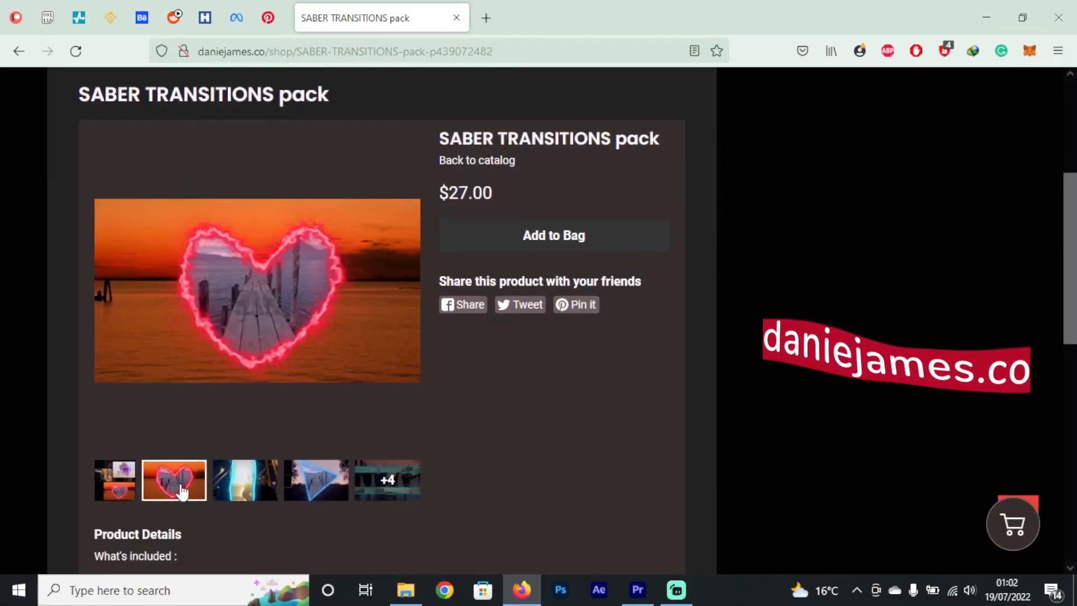
click(245, 488)
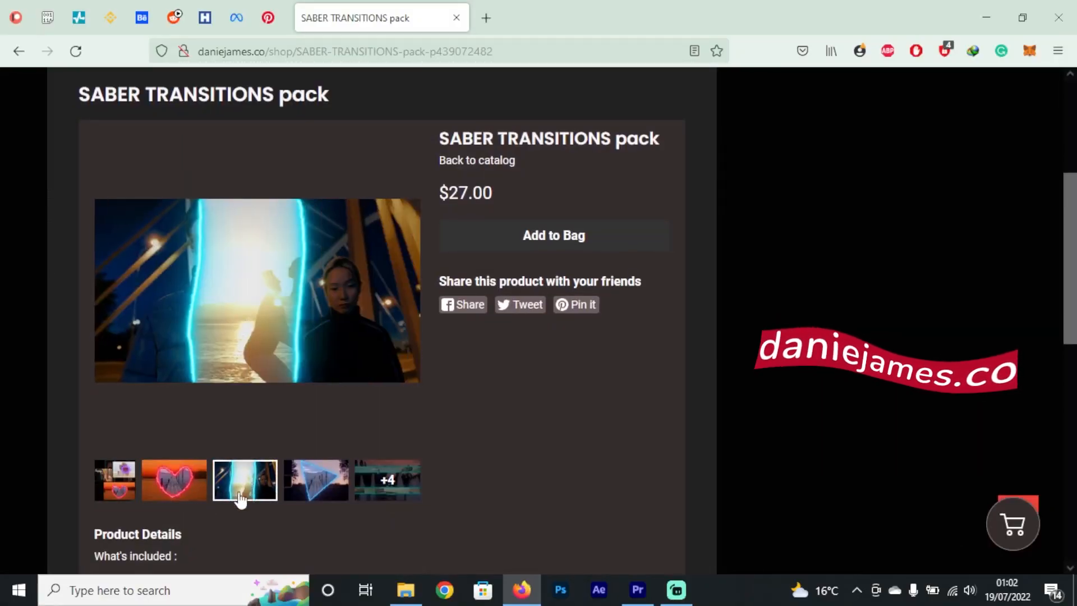
click(300, 491)
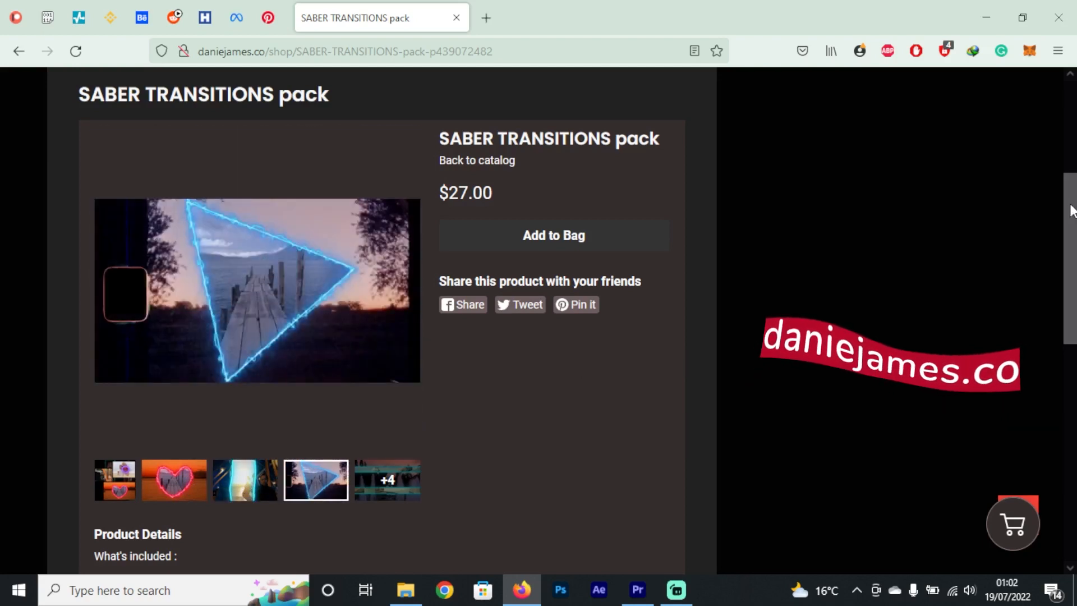
drag(1071, 211, 1048, 337)
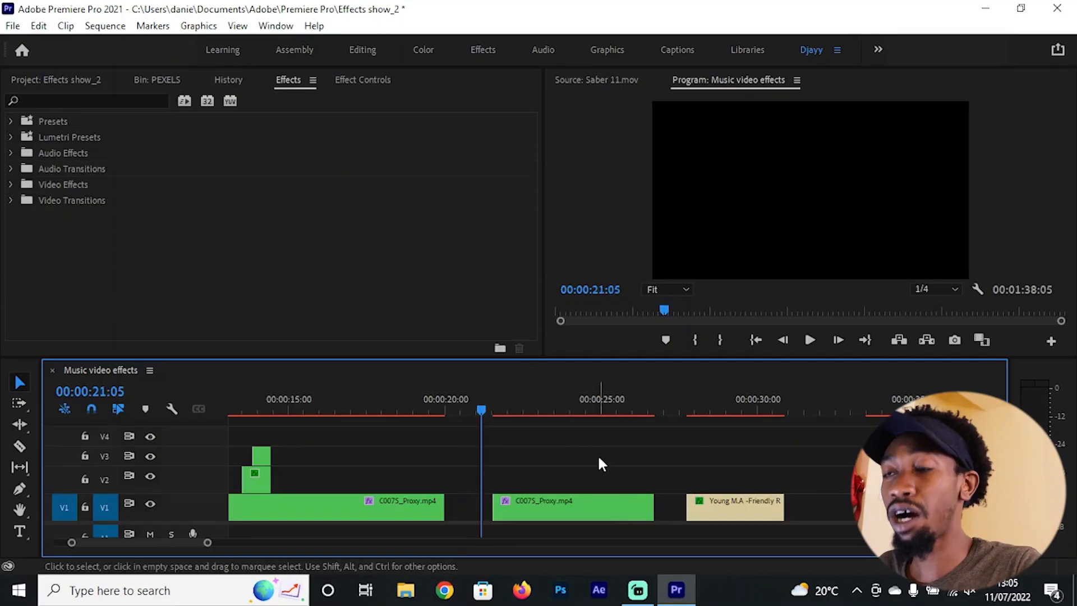
Step: Move the Young M.A clip onto V2 starting at 00:00:24:19, overlapping the end of the second C0075_Proxy.mp4 clip
drag(508, 404, 591, 402)
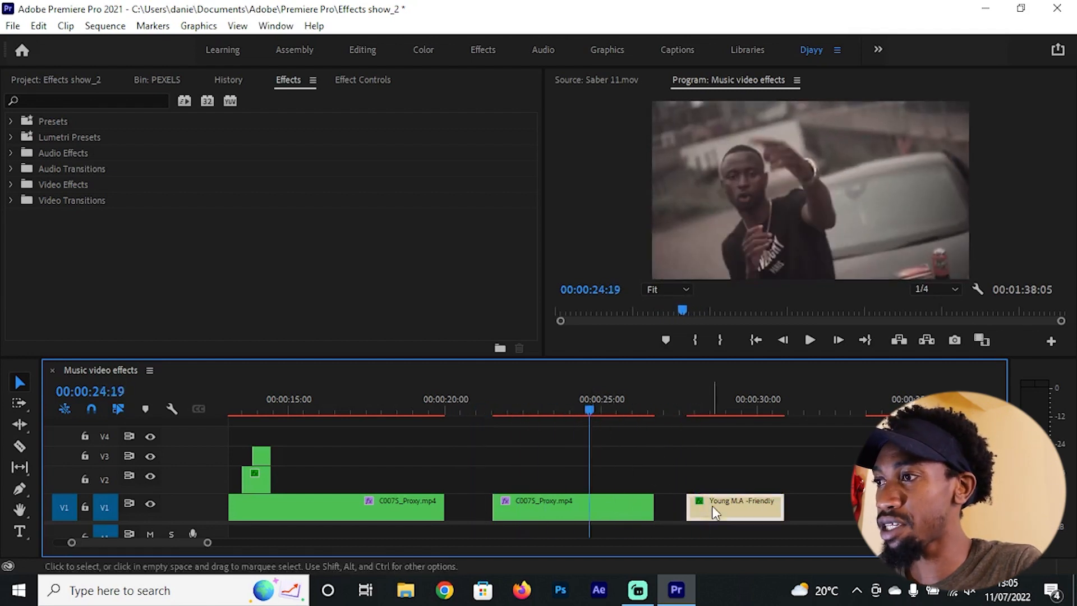
drag(712, 505, 610, 476)
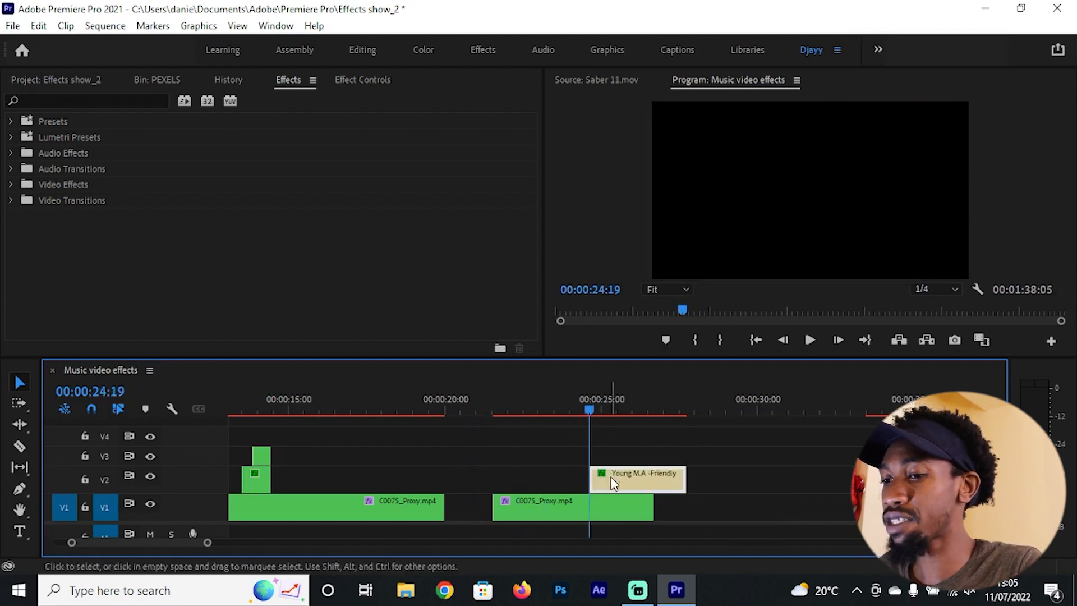
drag(572, 403, 618, 408)
Step: Place Saber 11 MATTE.mov and Saber 11.mov from the SABER TRANSITIONS PACK V1 bin on V3, directly after the Young M.A clip
click(75, 80)
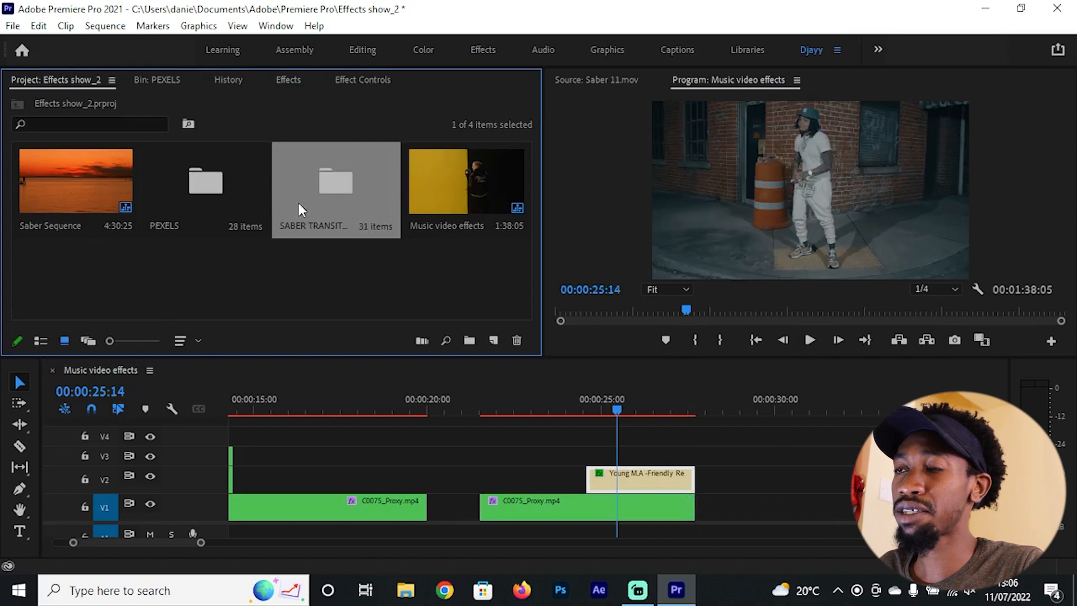
double_click(327, 192)
drag(523, 147, 527, 178)
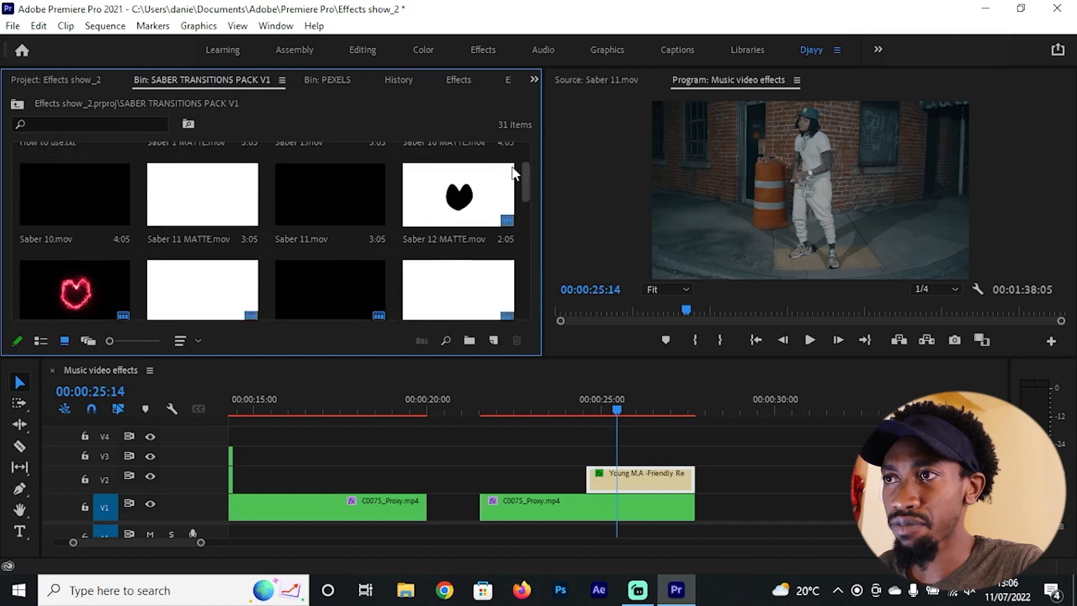
click(301, 199)
ctrl+click(202, 213)
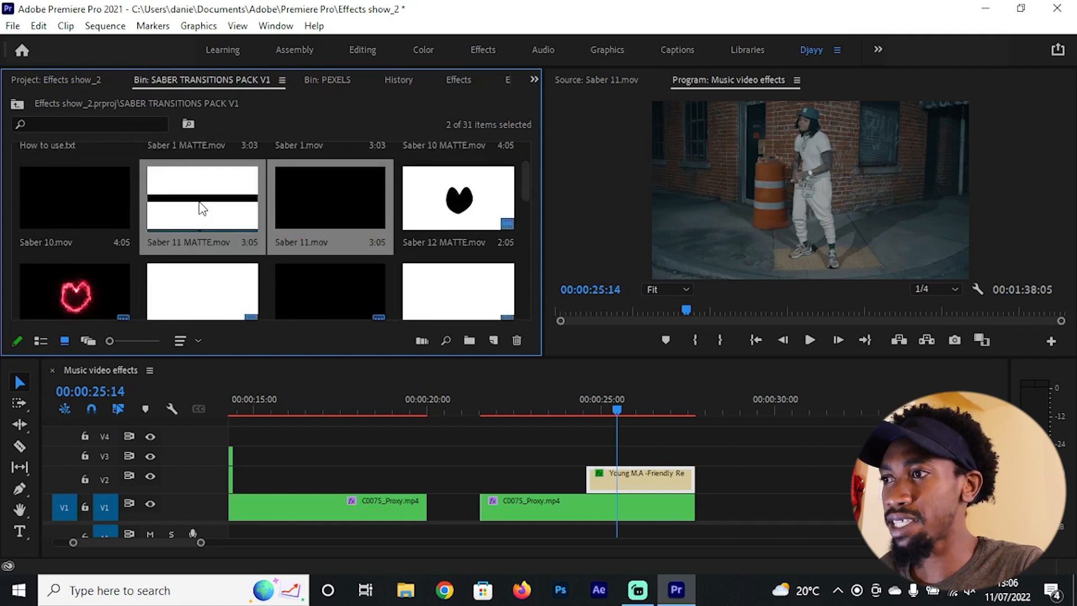
drag(368, 261, 810, 464)
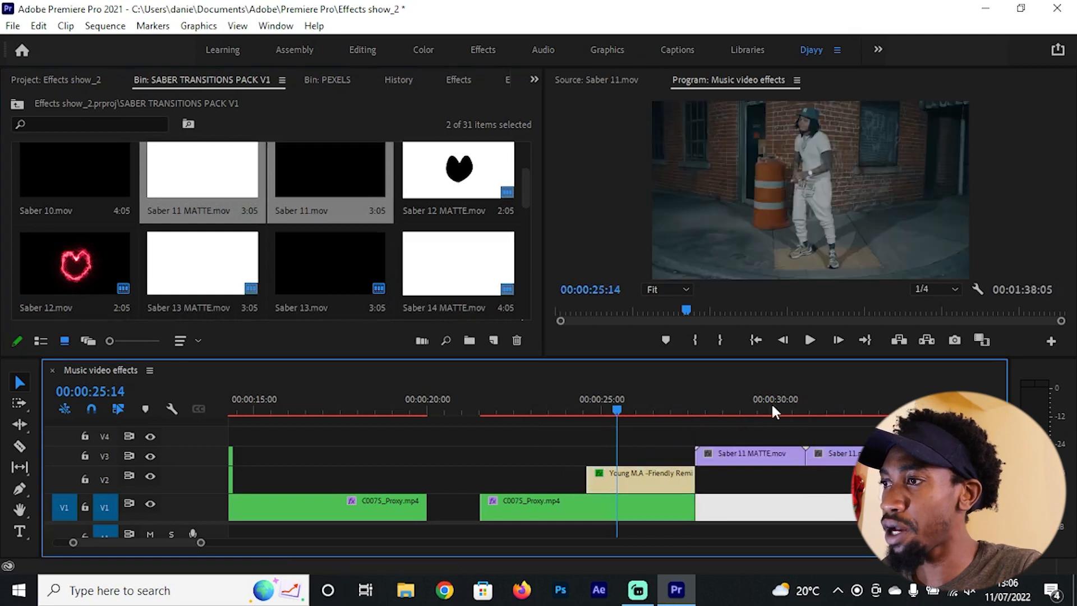
Step: Preview the saber footage, stack Saber 11.mov on V4 above Saber 11 MATTE.mov on V3, and align both over the Young M.A clip
click(762, 410)
drag(766, 405, 839, 412)
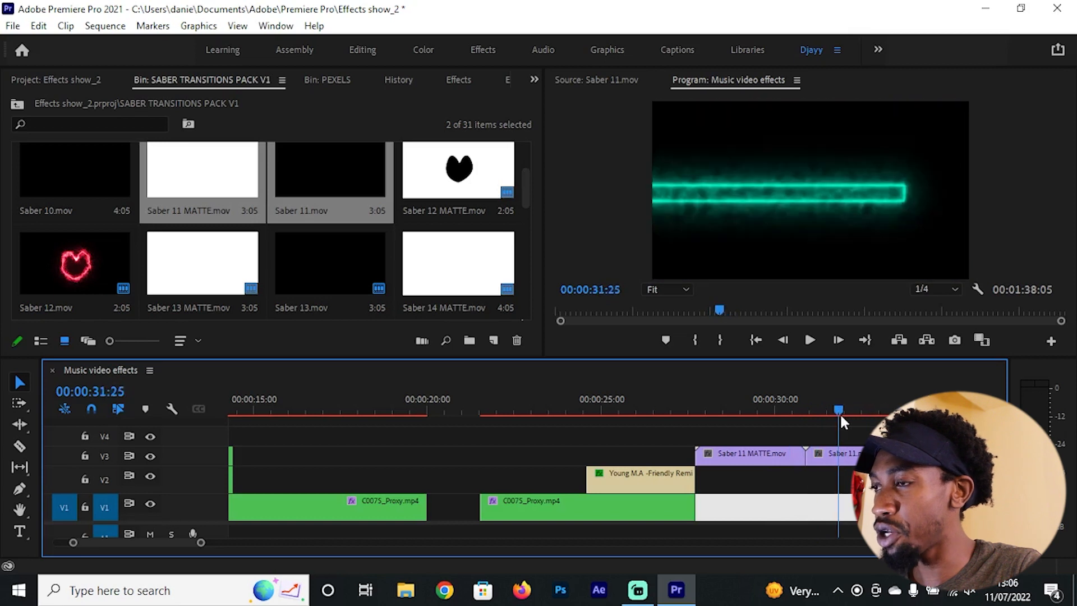
mouse_move(746, 455)
mouse_down()
mouse_move(774, 439)
mouse_move(746, 438)
mouse_up()
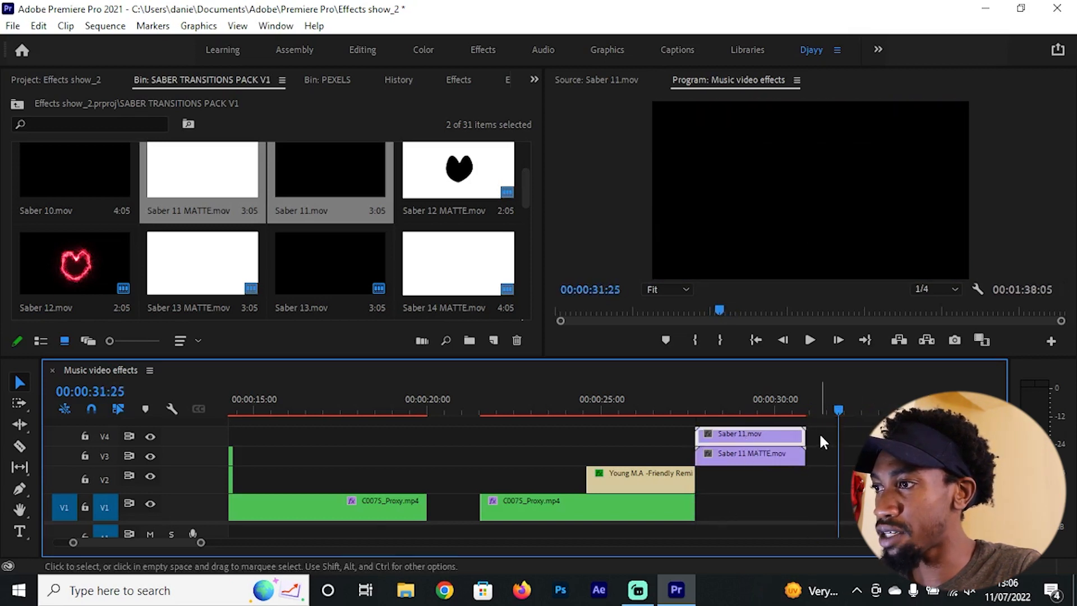
drag(820, 435, 654, 436)
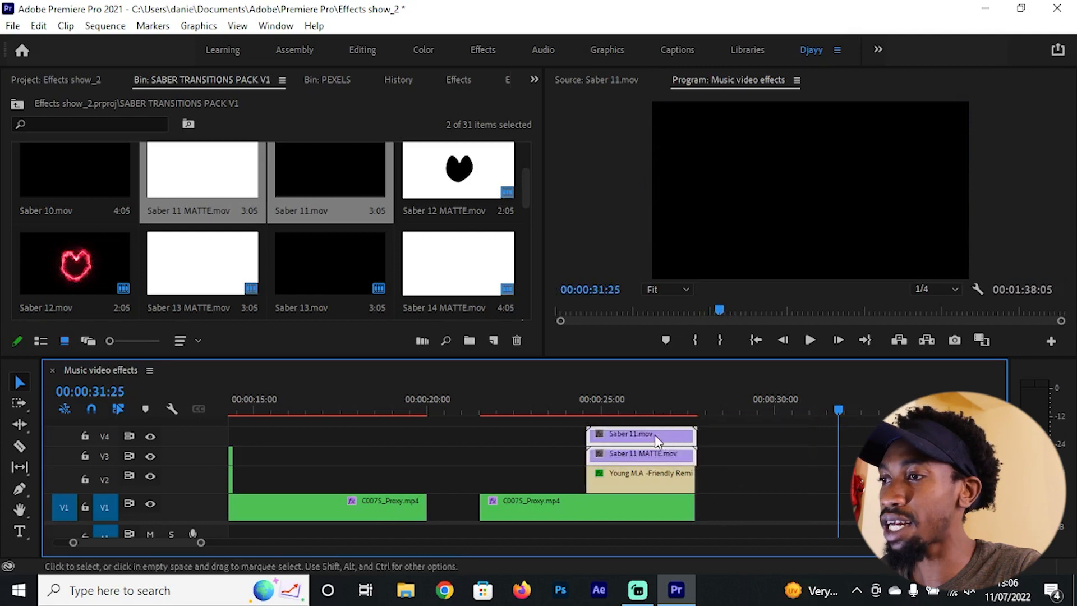
scroll(572, 436, up, 2)
click(598, 404)
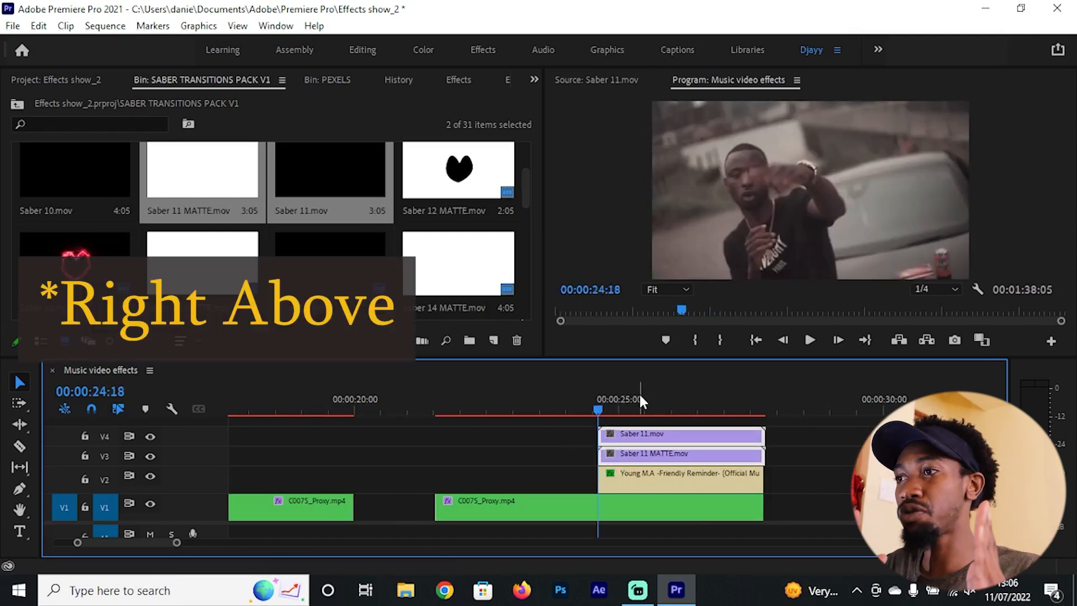
Step: Find the Track Matte Key effect and apply it to the Young M.A clip on V2
click(719, 472)
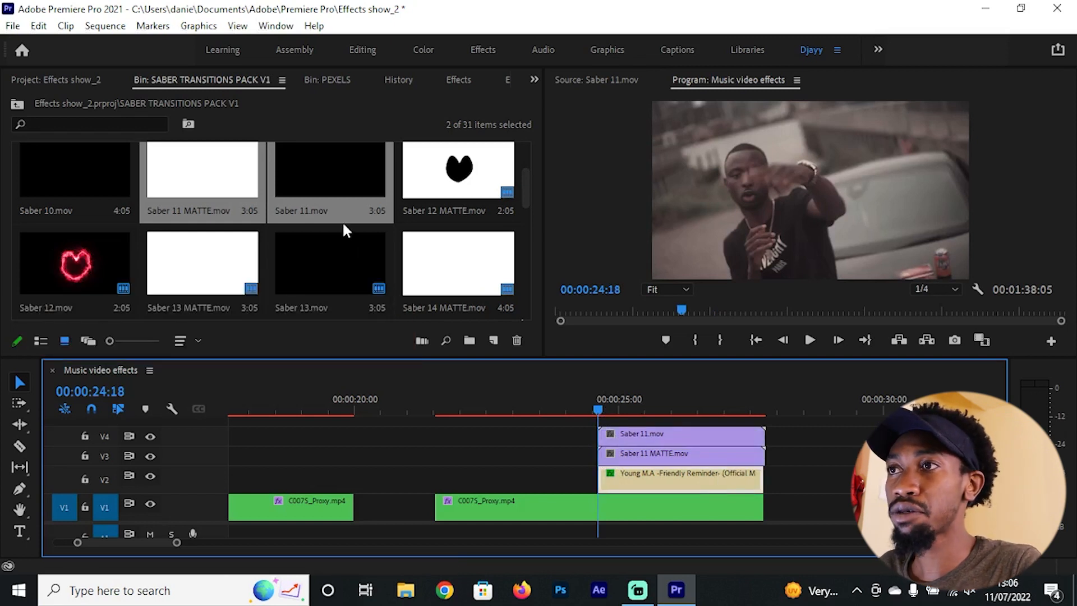
key(shift+7)
click(106, 96)
text(t)
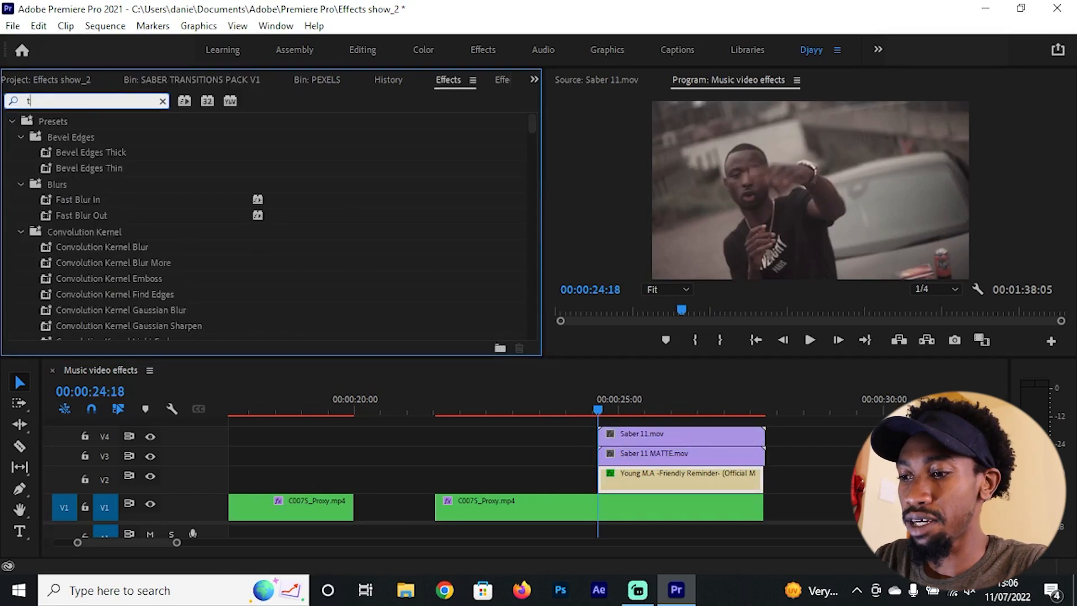
text(rack matte)
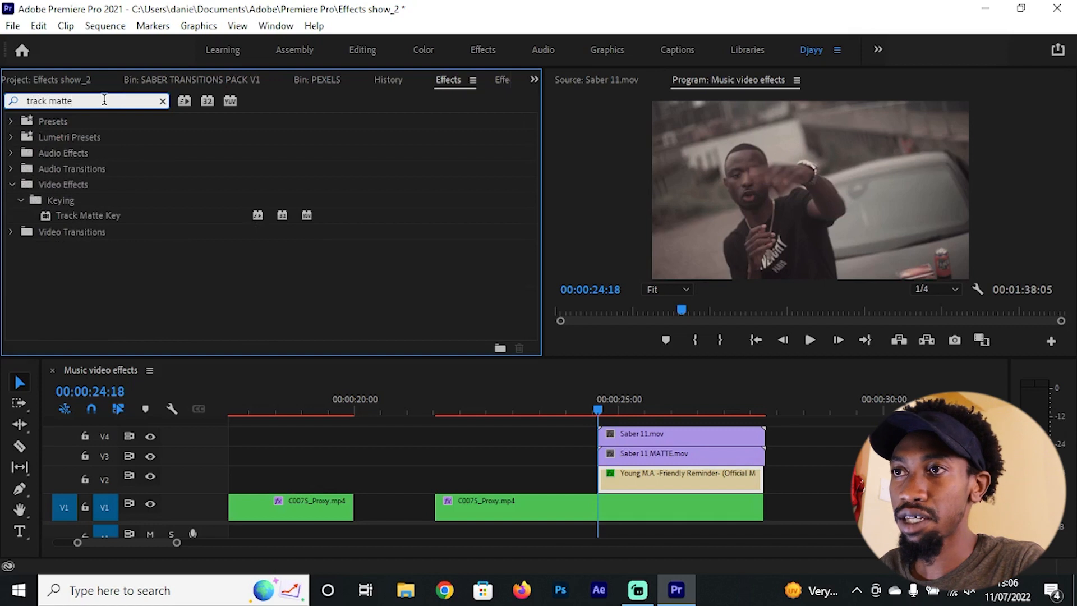
drag(106, 214, 716, 482)
Step: Set the Track Matte Key's matte to Video 3, composite using Matte Luma, and enable Reverse
key(shift+5)
scroll(463, 255, down, 1)
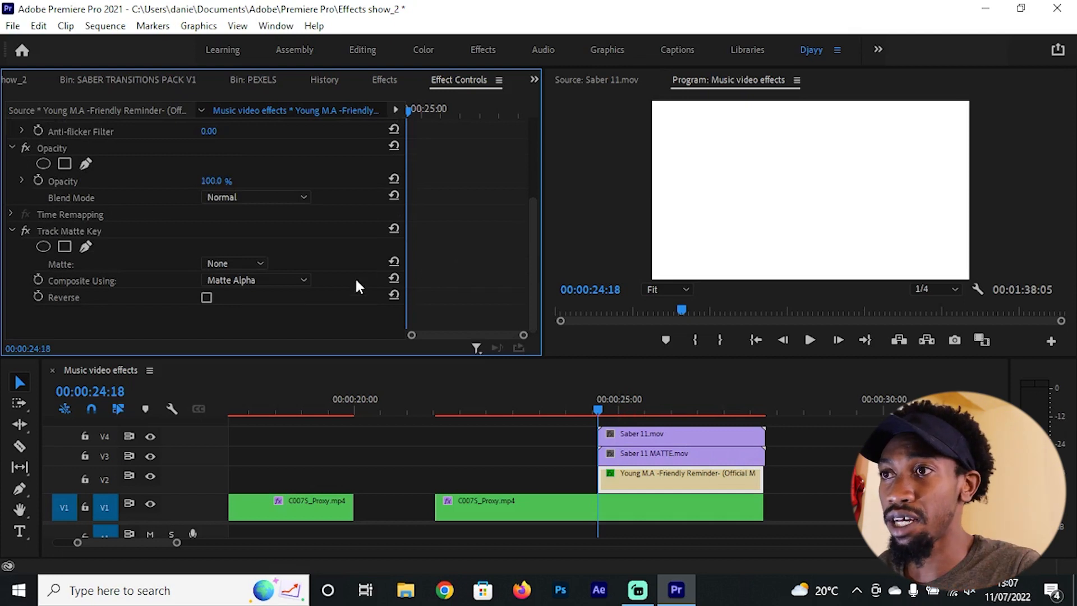
click(216, 261)
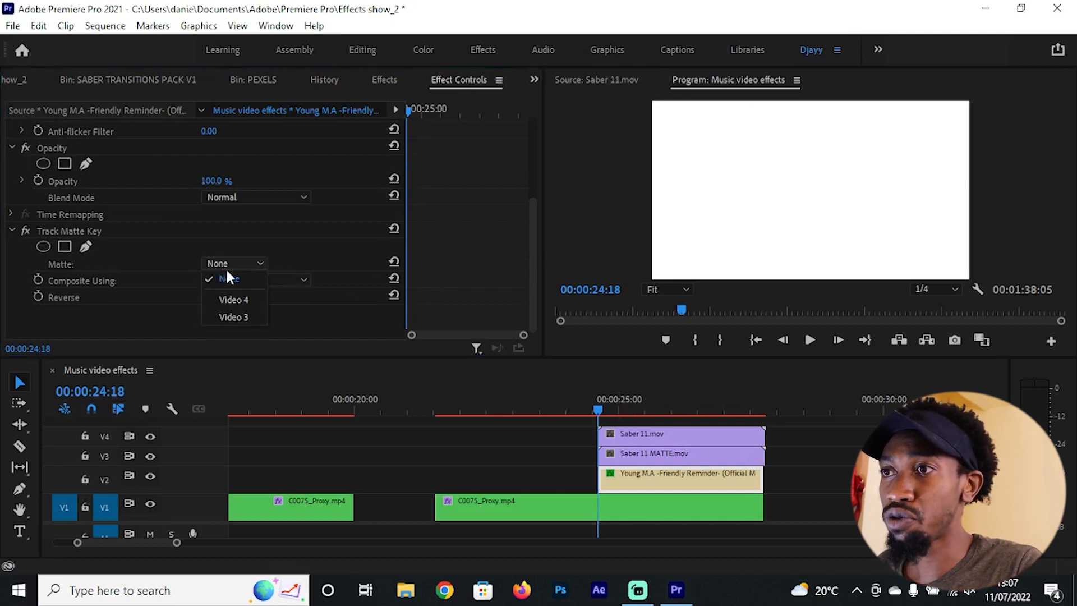
click(243, 315)
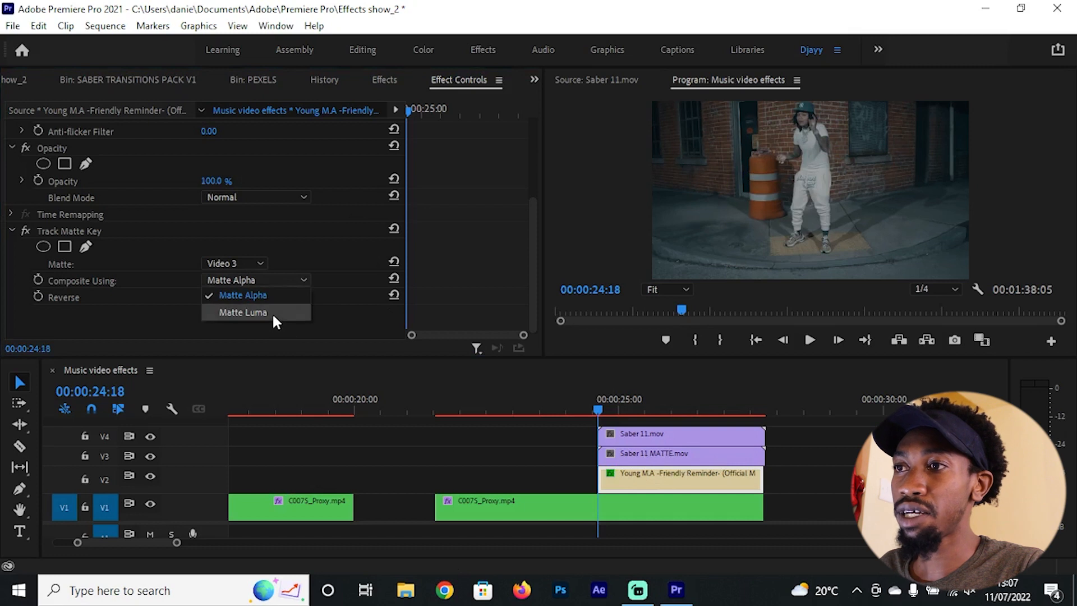
click(270, 312)
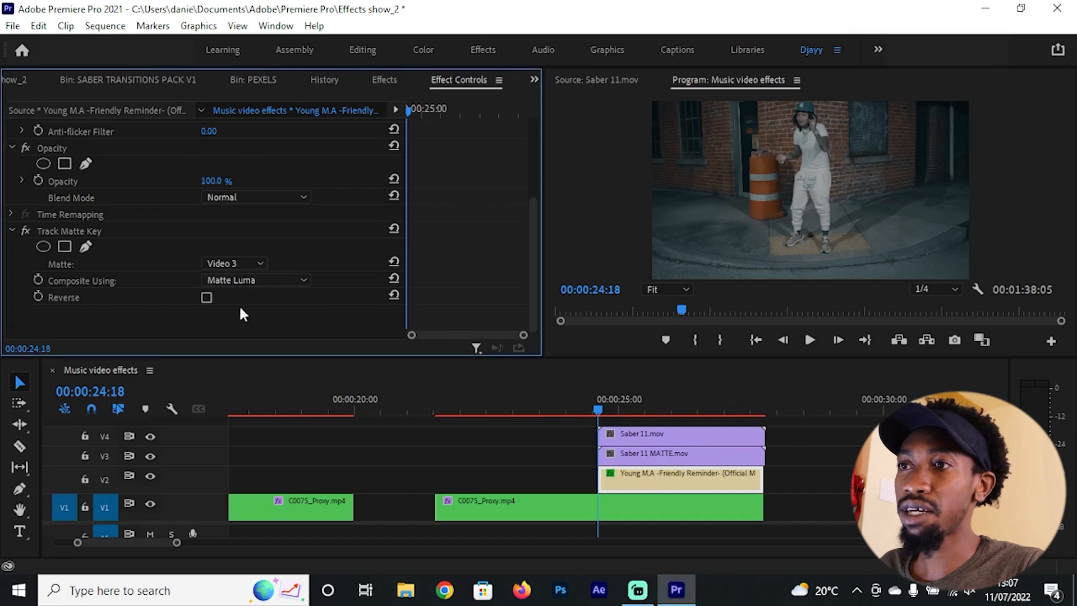
click(206, 297)
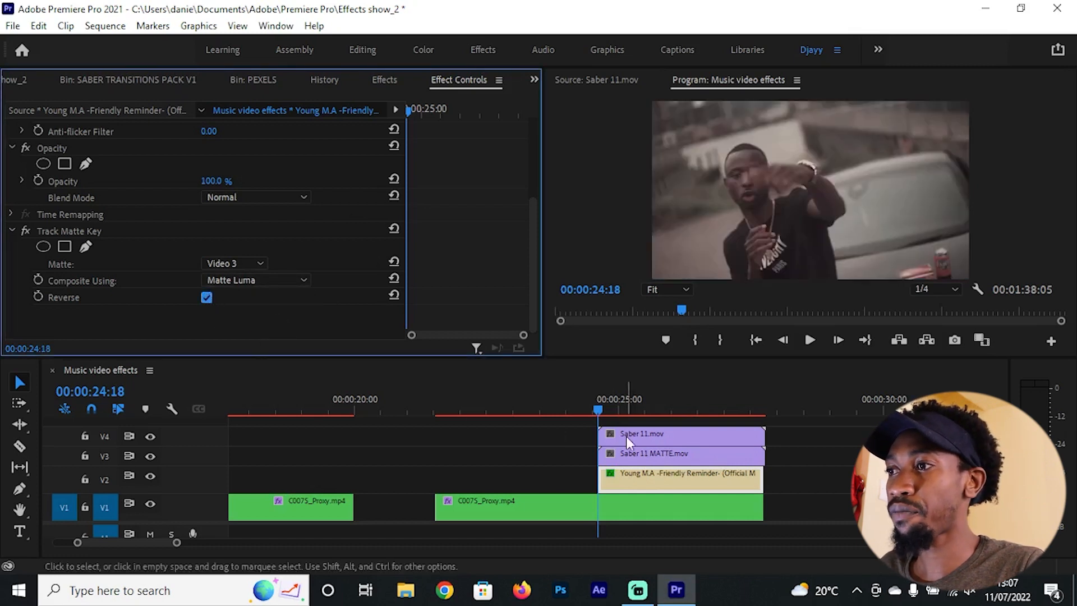
Step: Extend the end of the Young M.A clip past the Saber clips and play back the transition
drag(760, 496, 810, 494)
click(549, 404)
mouse_move(550, 397)
mouse_down()
mouse_move(523, 390)
mouse_move(640, 410)
mouse_move(714, 404)
mouse_move(557, 398)
mouse_up()
key(space)
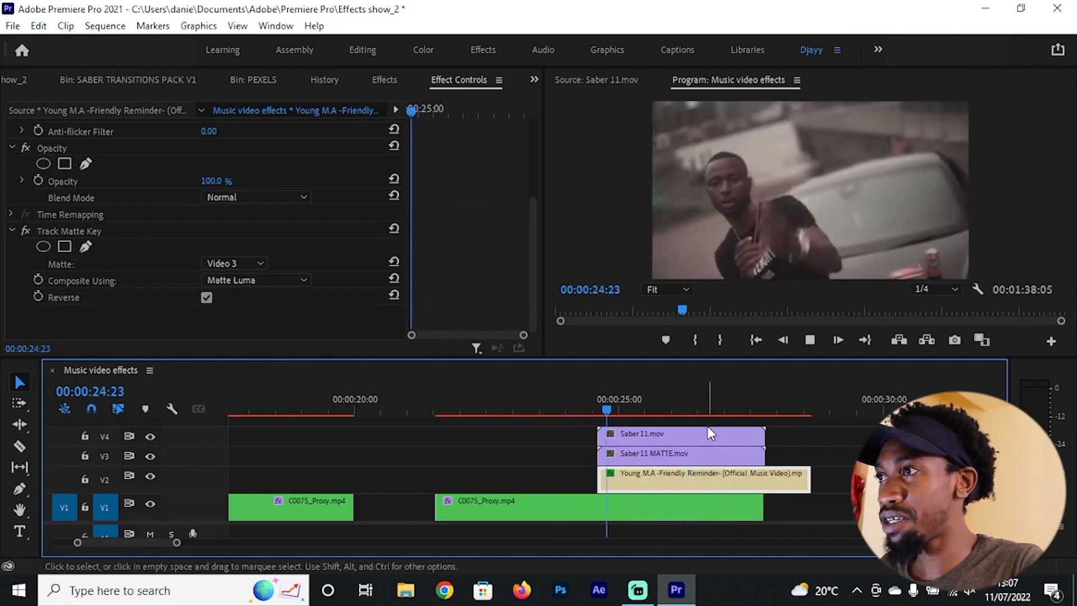
key(space)
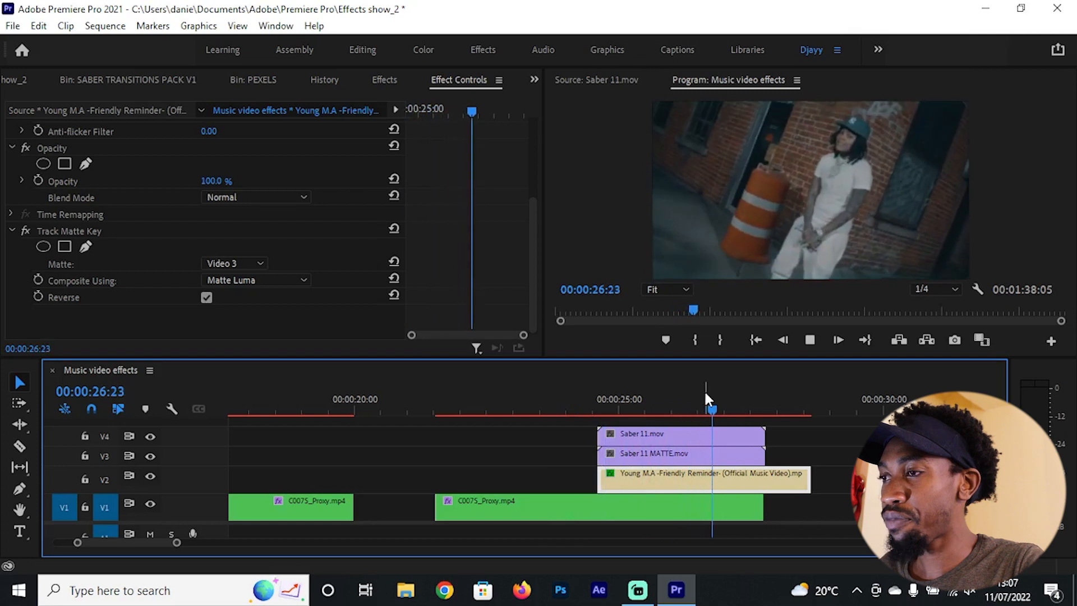
Step: Trim the ends of Saber 11.mov and Saber 11 MATTE.mov back to 00:00:26:19, where the saber glow has faded out
scroll(703, 464, up, 1)
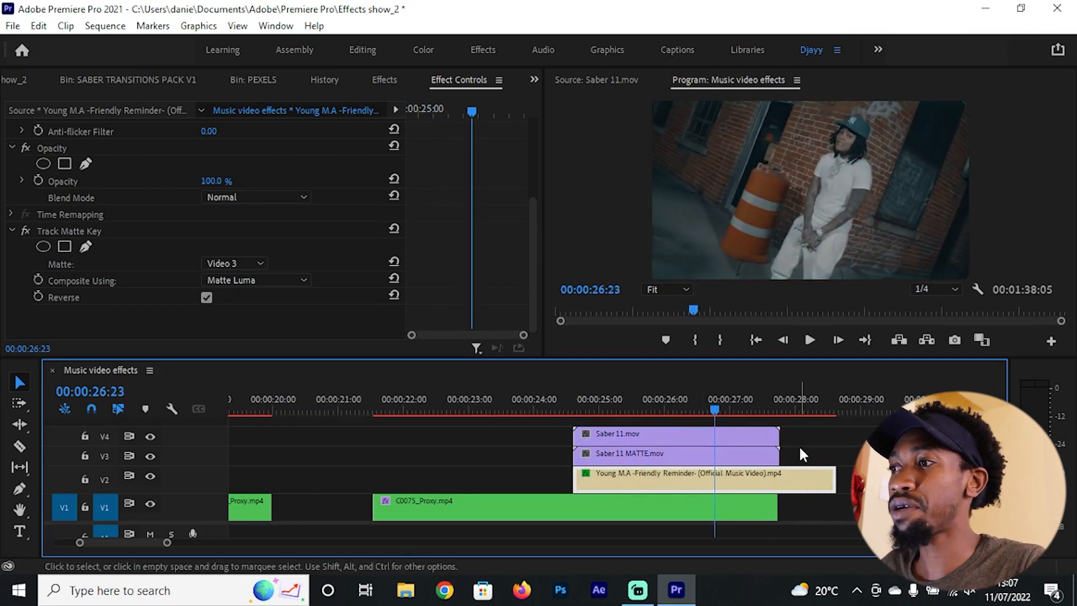
drag(810, 434, 784, 450)
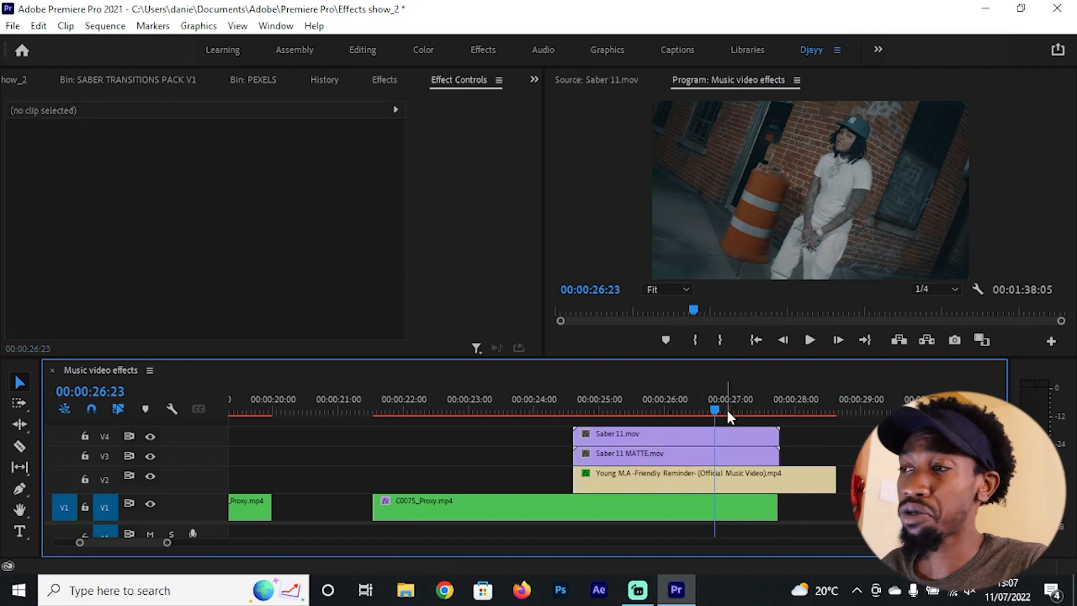
mouse_move(720, 408)
mouse_down()
mouse_move(671, 396)
mouse_move(706, 399)
mouse_up()
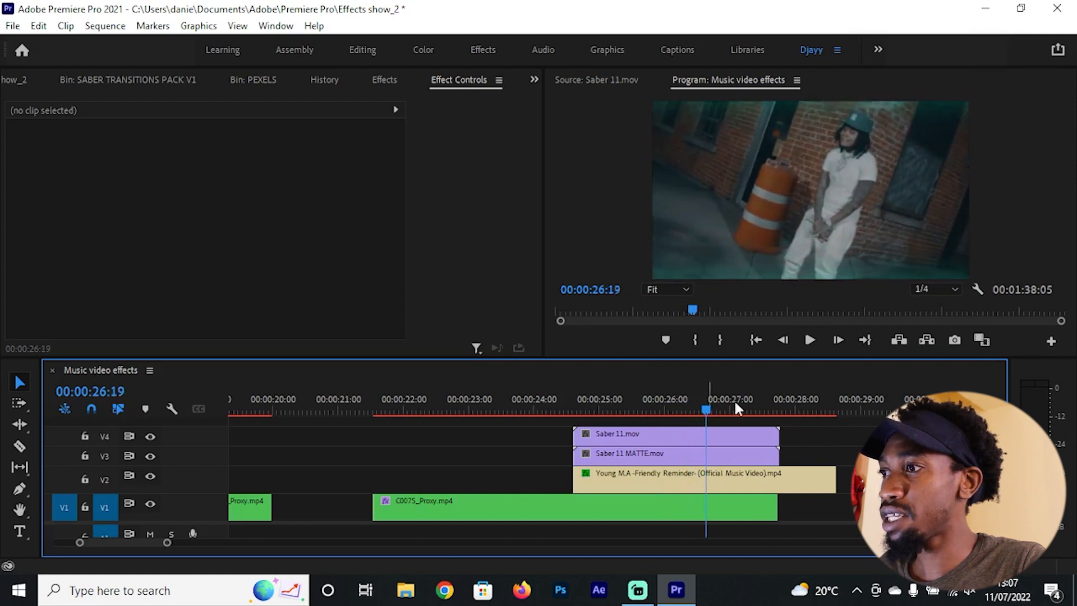
drag(821, 435, 655, 400)
Step: Set the speed of both Saber 11.mov and Saber 11 MATTE.mov to 170%
scroll(693, 428, up, 2)
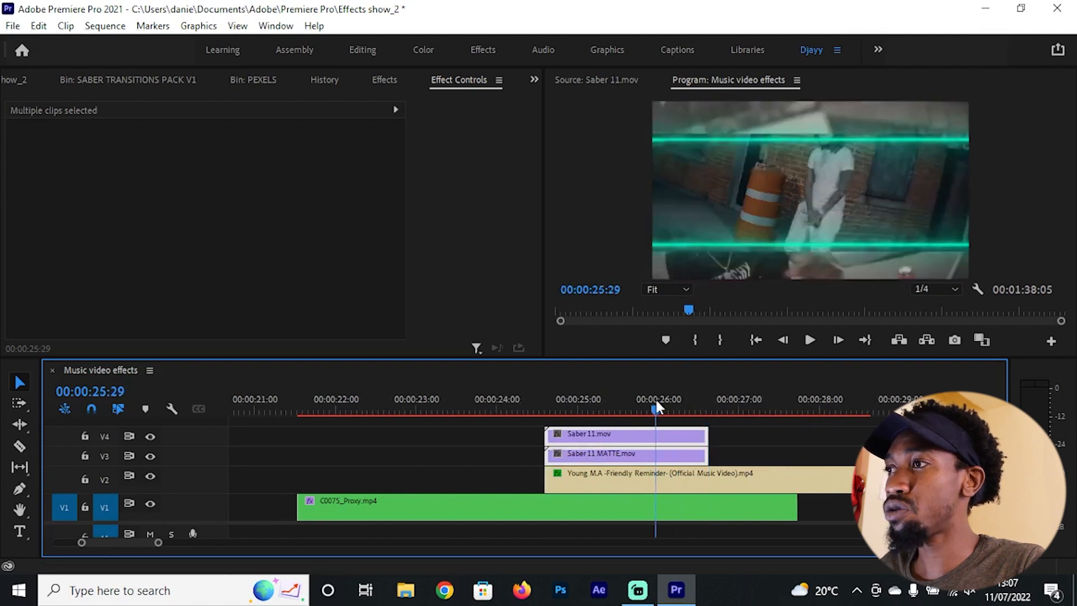
right_click(675, 439)
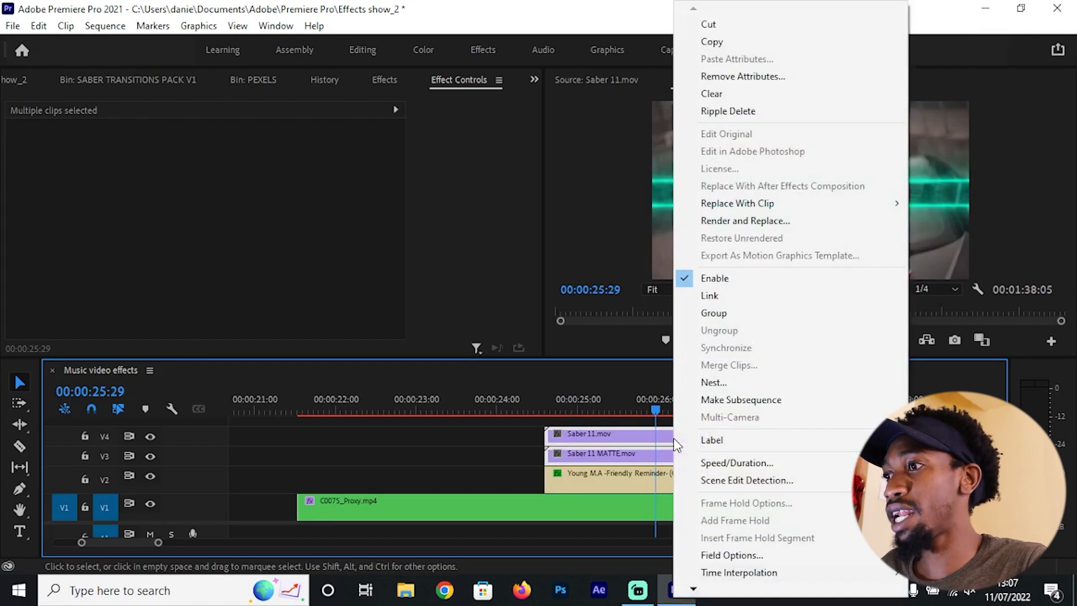
click(729, 462)
text(1)
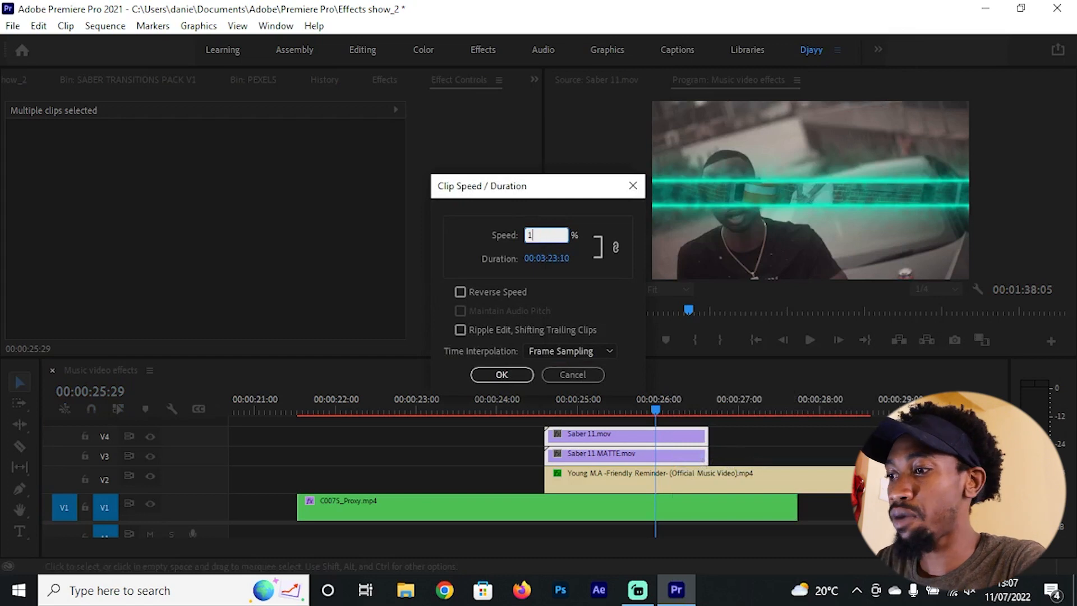
text(7)
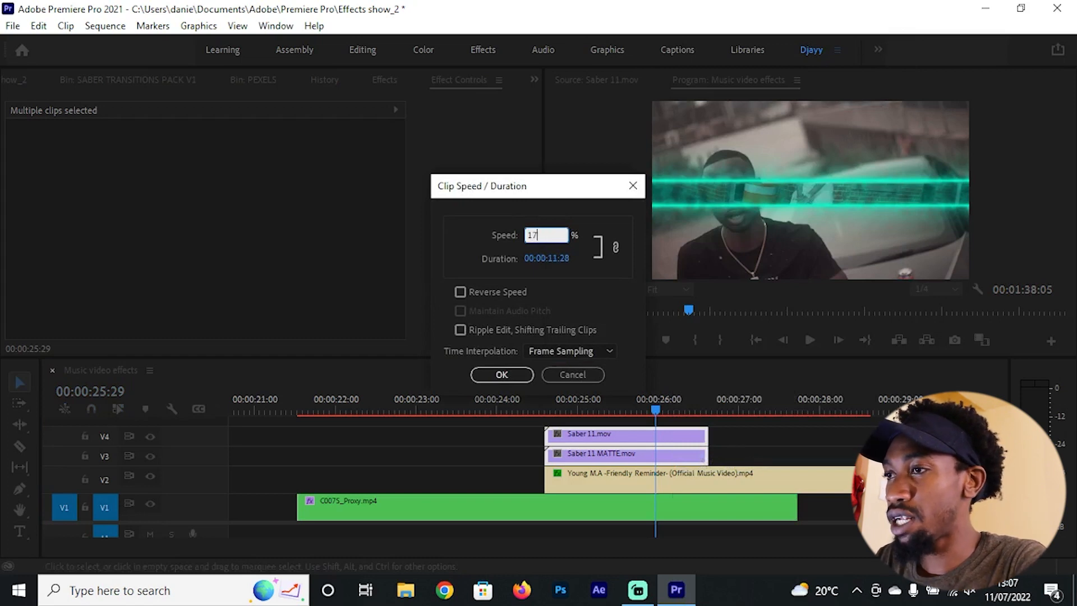
text(0)
key(Return)
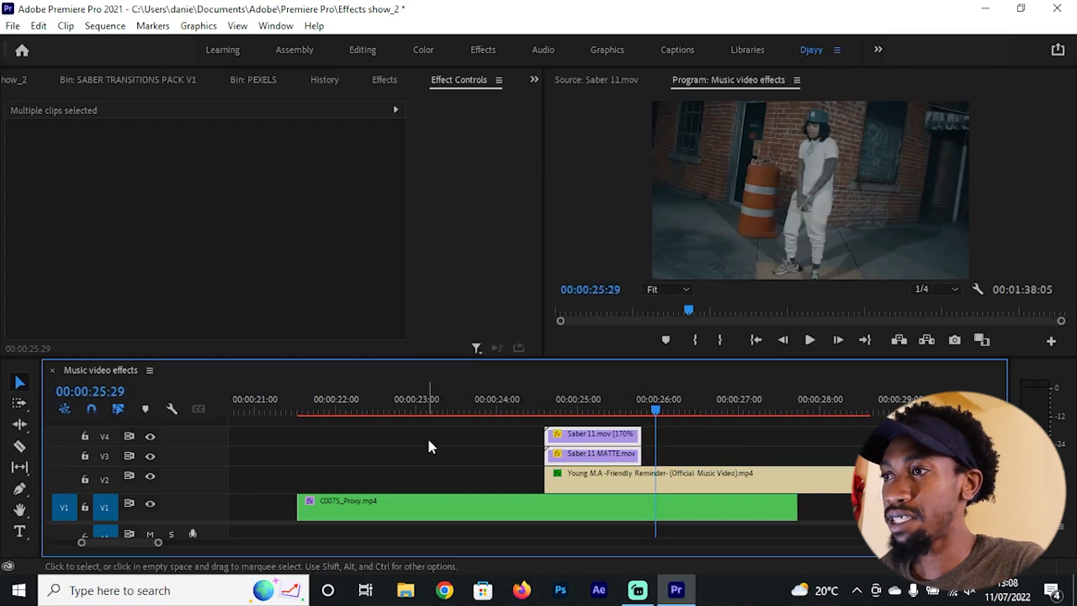
Step: Play back and scrub through the sped-up saber transition to review it, stopping at 00:00:24:26
click(519, 397)
key(space)
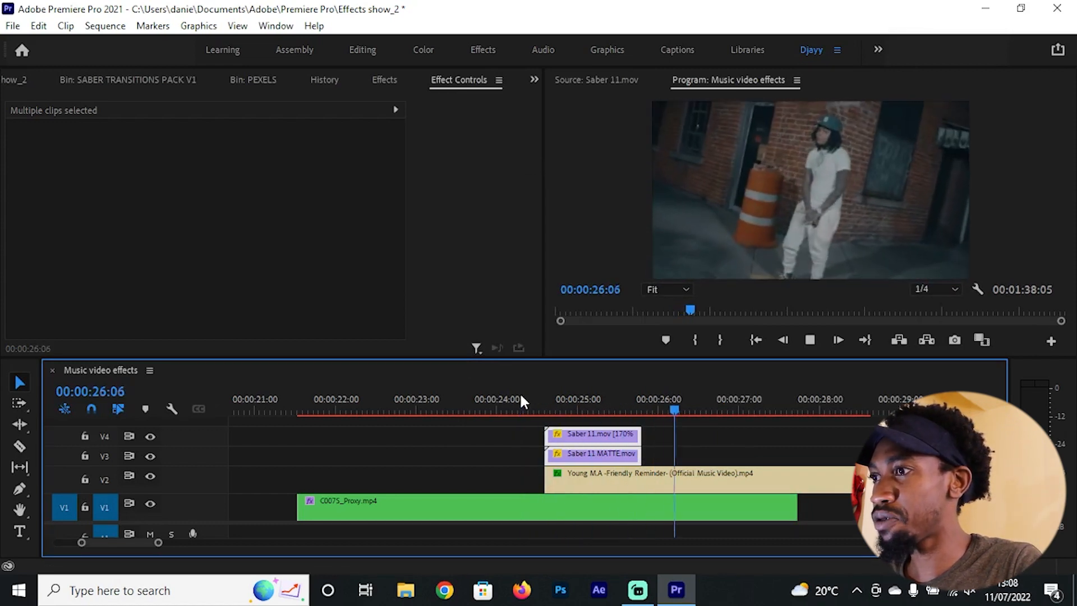
drag(522, 409, 604, 417)
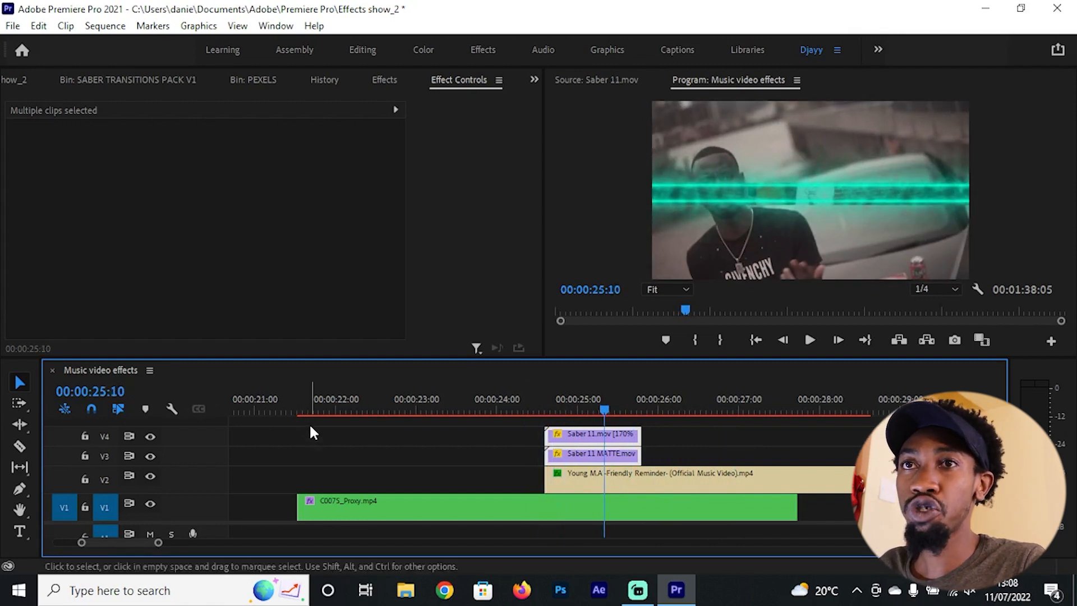
click(526, 434)
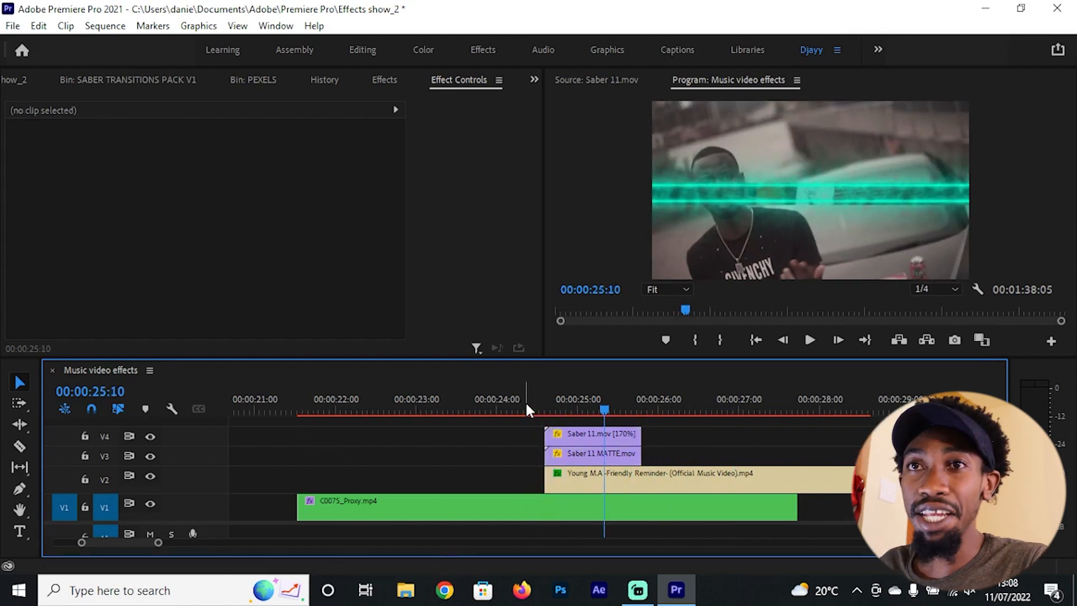
mouse_move(580, 408)
mouse_down()
mouse_move(583, 398)
mouse_move(567, 402)
mouse_up()
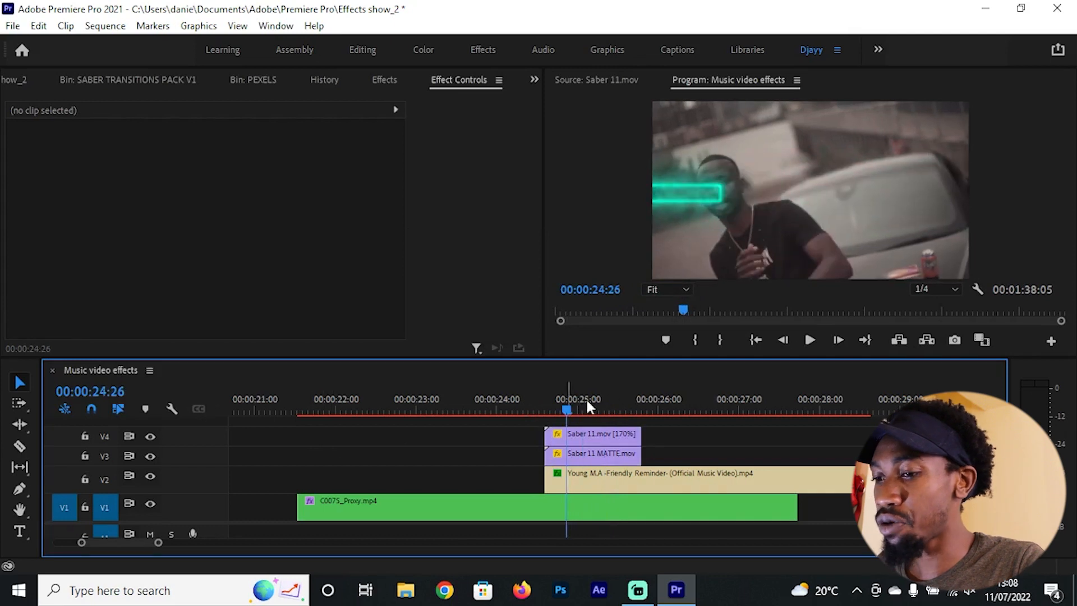
Step: Search the effects for "hls" and apply Color Balance (HLS) to Saber 11.mov on V4
scroll(616, 431, up, 2)
click(580, 435)
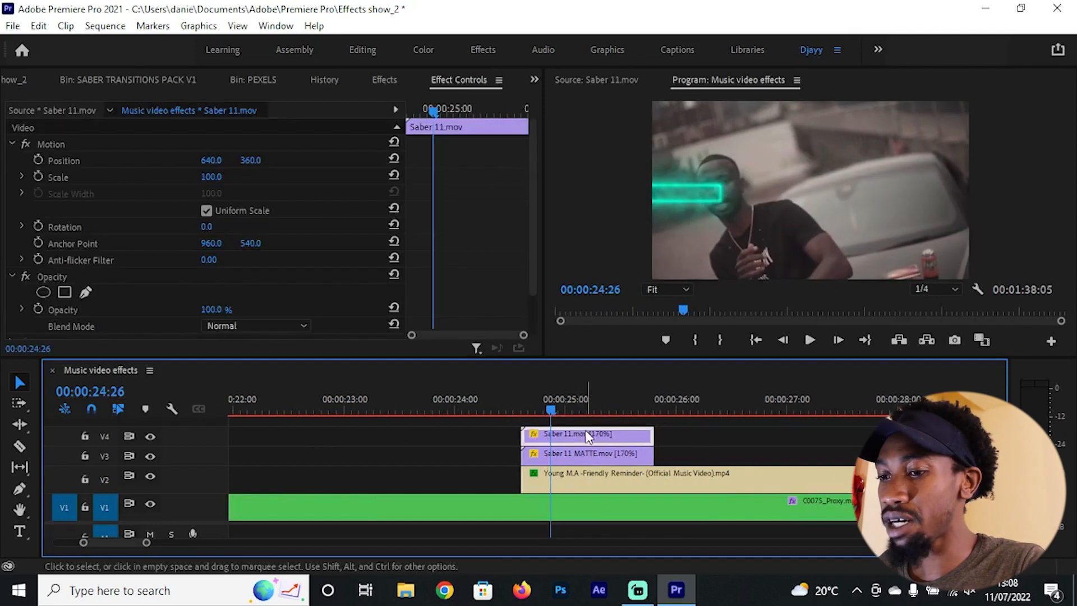
click(384, 80)
click(17, 100)
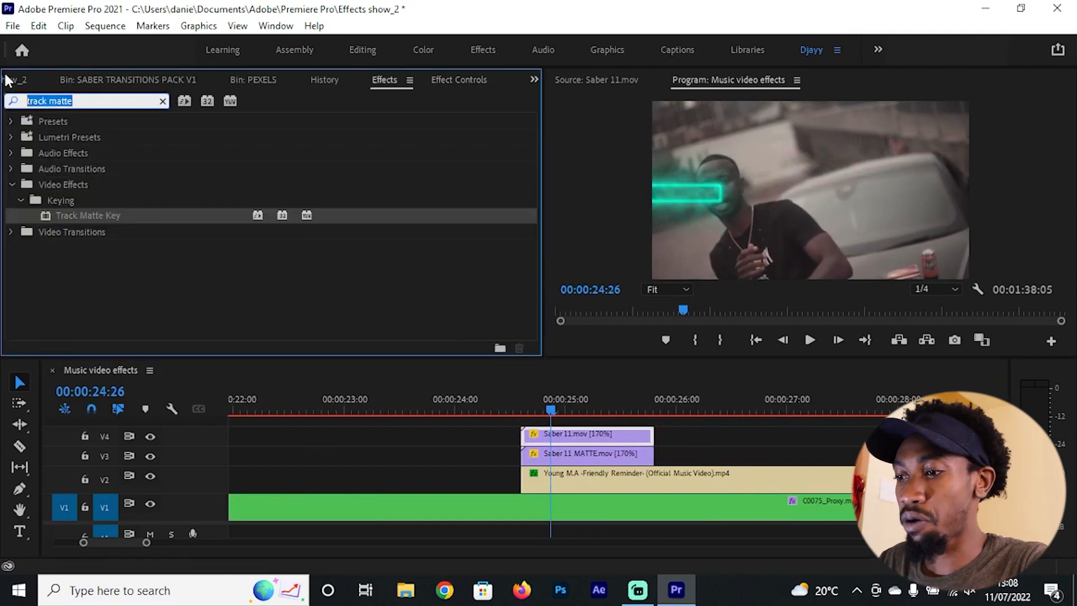
text(hls)
drag(129, 215, 612, 436)
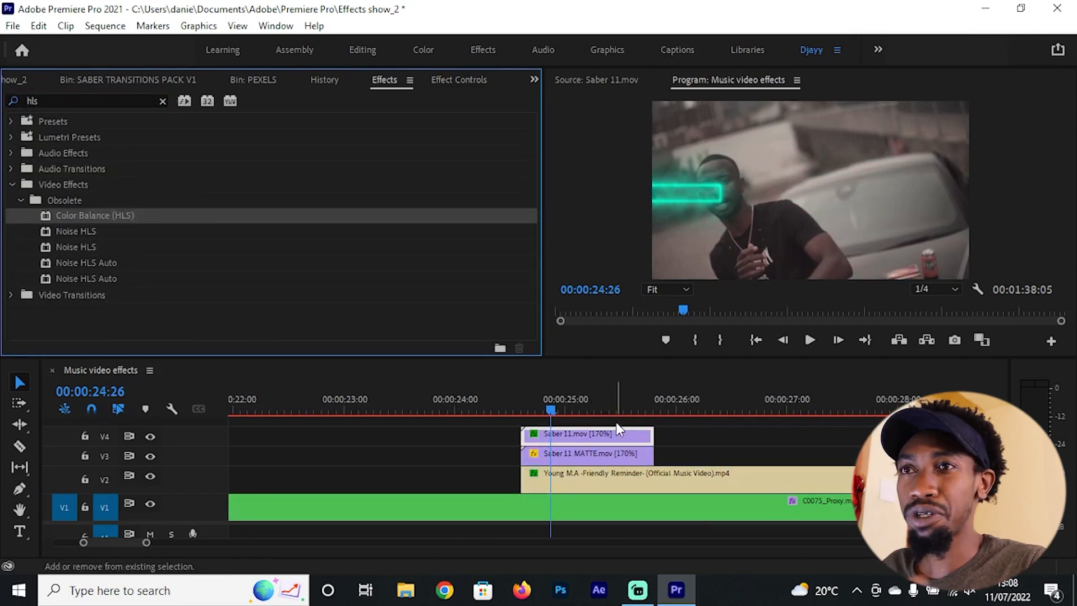
Step: Set the Color Balance (HLS) Hue of Saber 11.mov to 84.0° and scrub through the transition to check the new color
click(459, 80)
scroll(461, 231, down, 4)
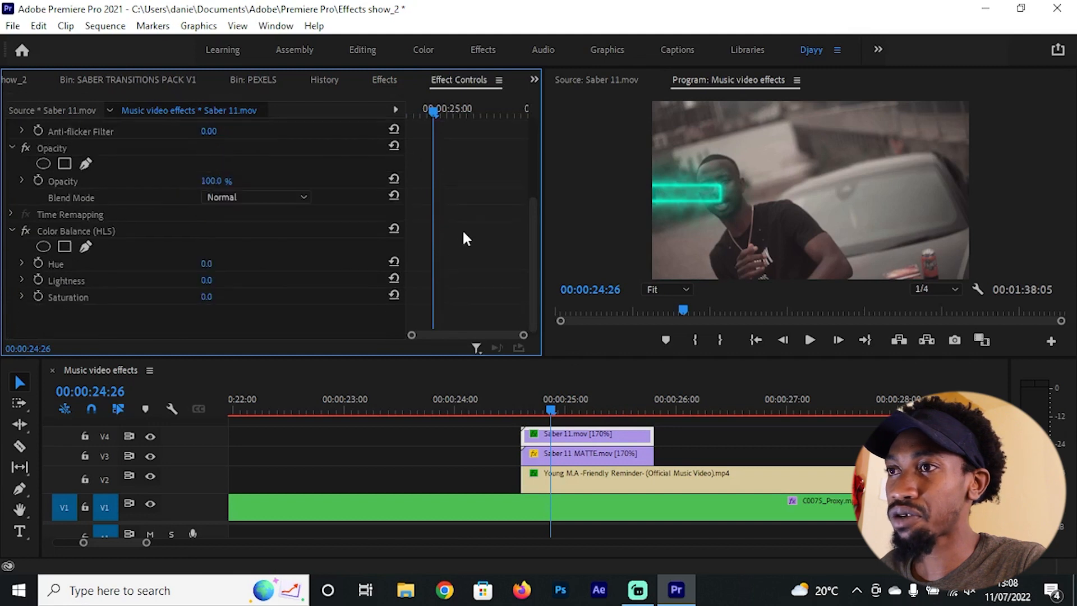
drag(206, 263, 253, 263)
drag(552, 407, 575, 400)
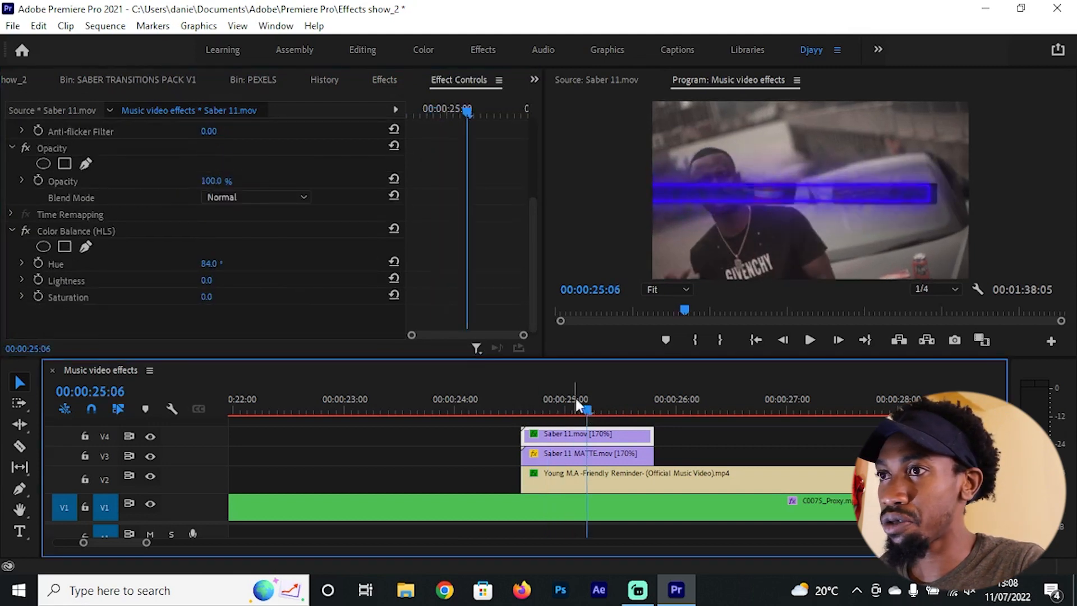
Step: Set the Color Balance (HLS) Hue of Saber 11.mov to 161.0° and scrub through the transition to 00:00:25:13
drag(208, 264, 240, 264)
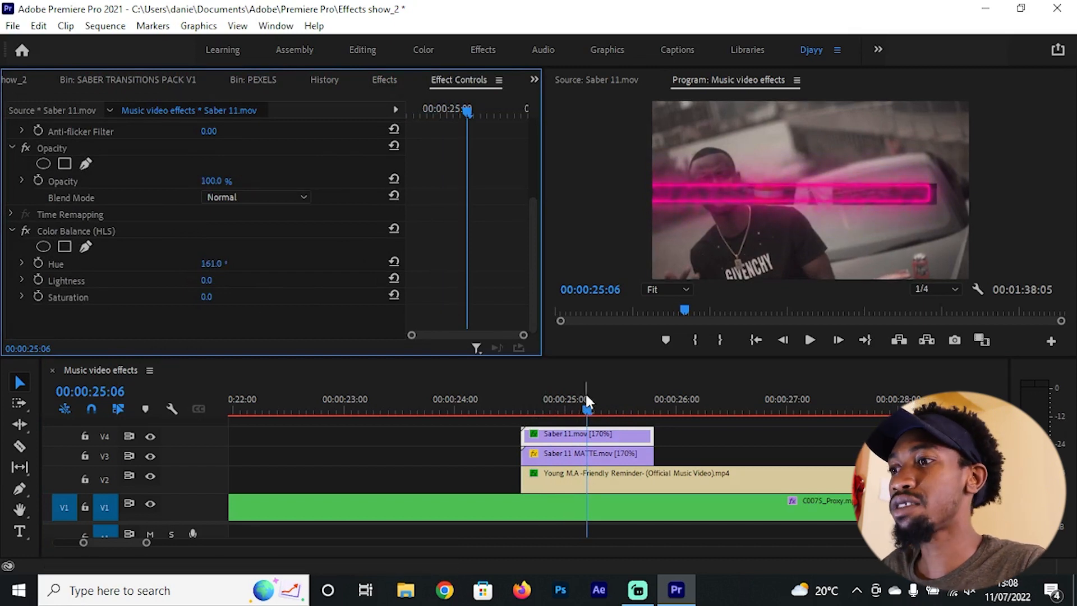
scroll(624, 445, down, 1)
drag(523, 401, 616, 400)
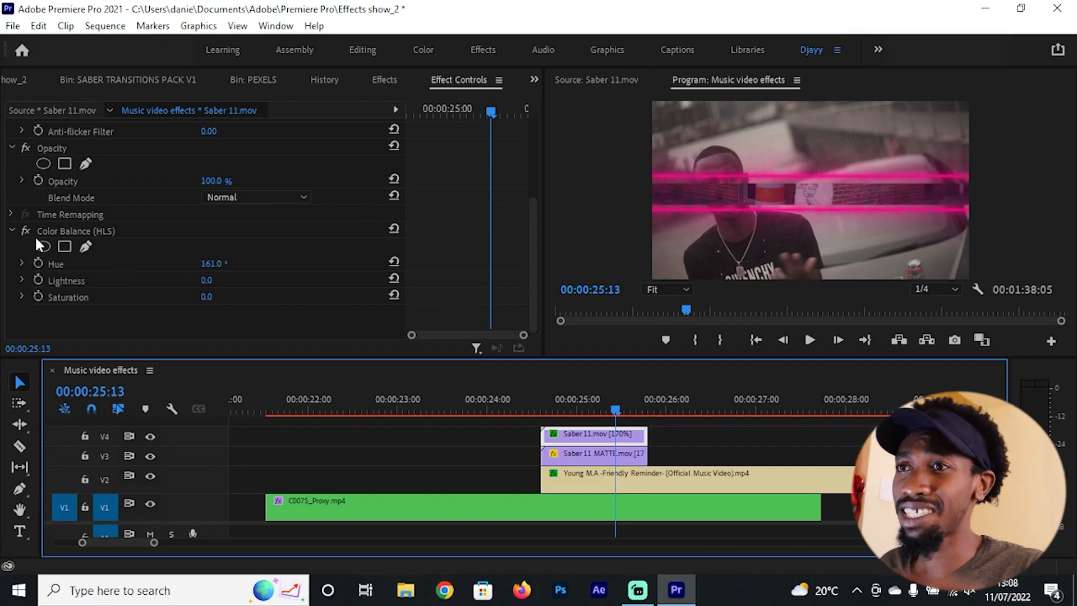
Step: Keyframe the Hue of Saber 11.mov from 0.0° at the start of the clip to 161.0° at its end
click(38, 263)
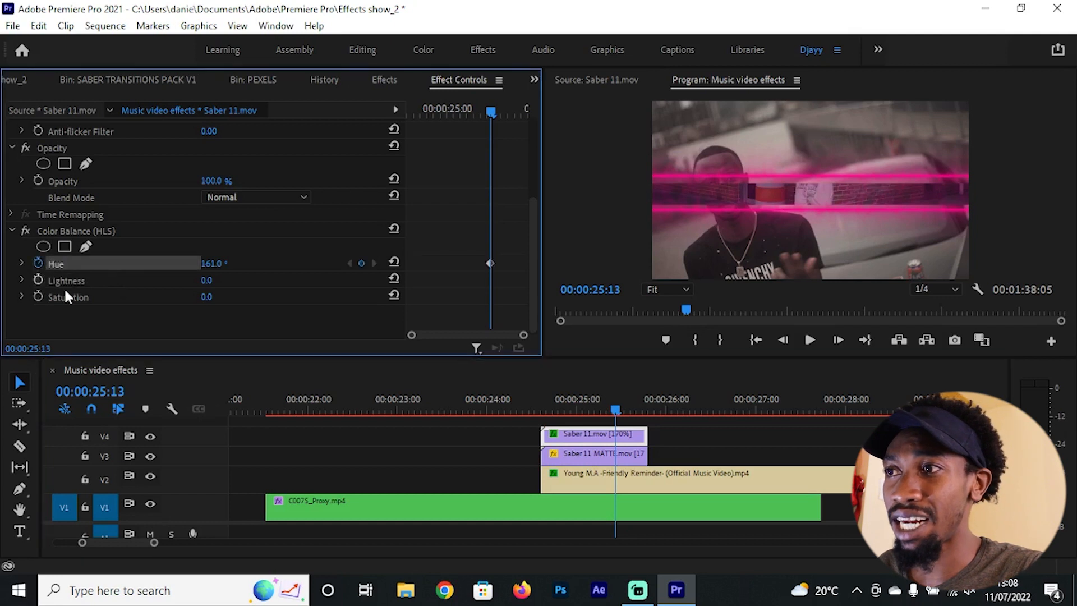
drag(471, 109, 447, 109)
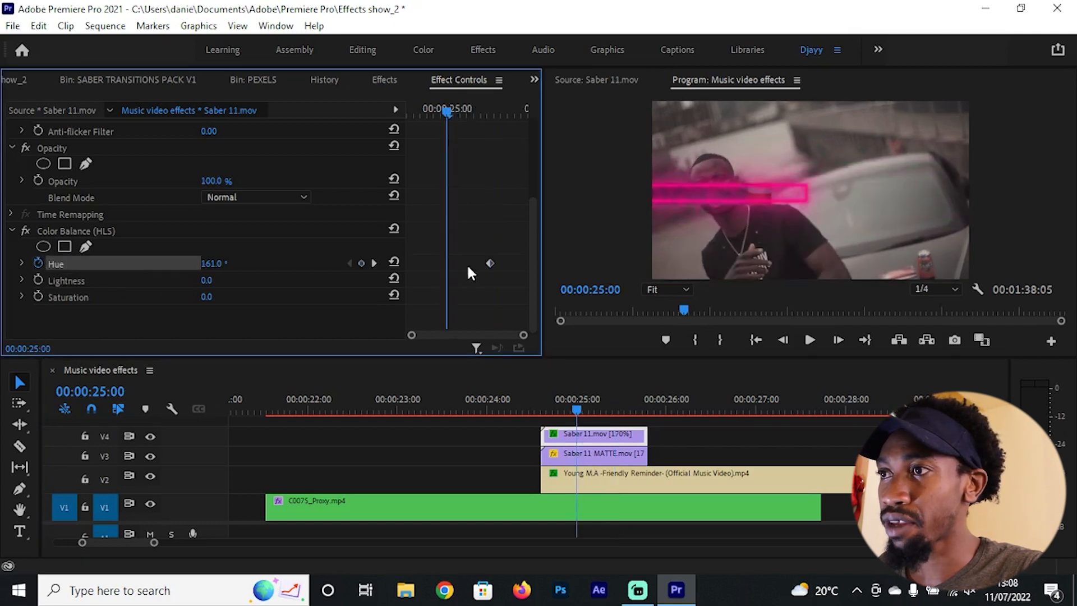
click(395, 260)
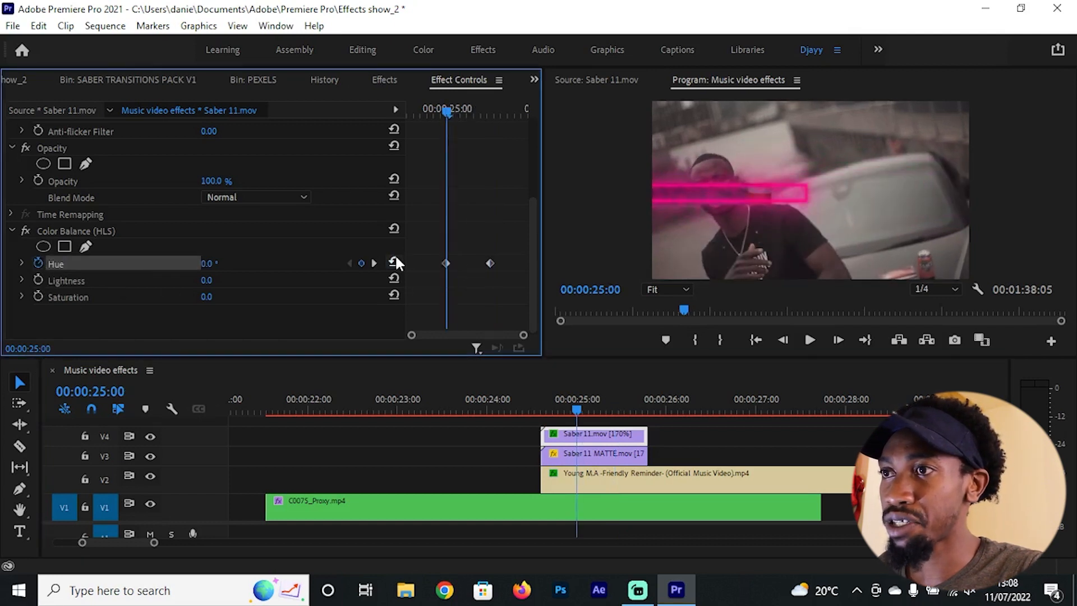
click(446, 263)
key(Delete)
drag(490, 262, 526, 261)
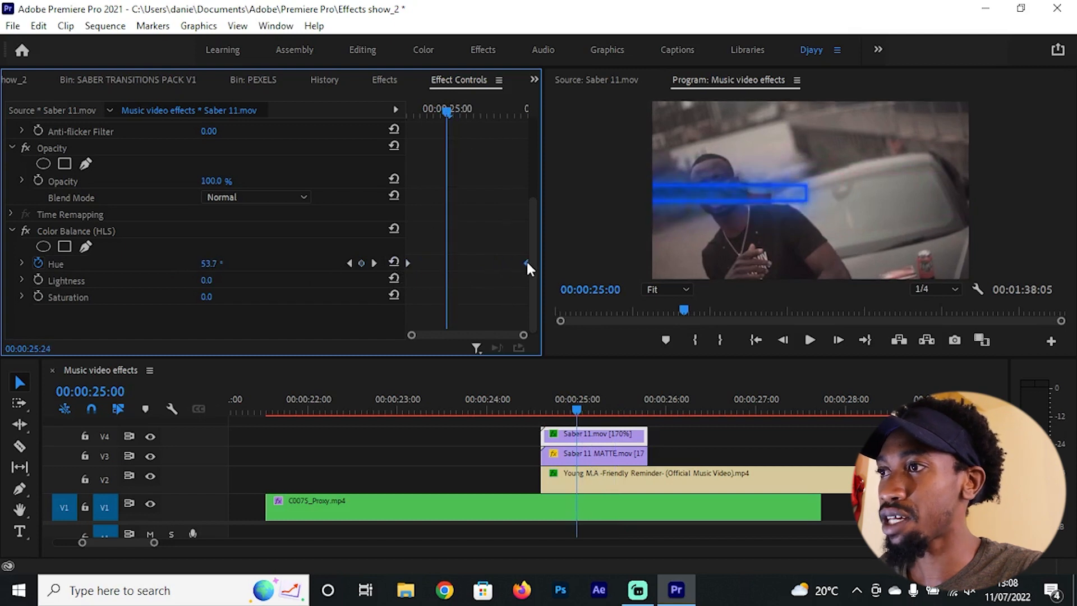
Step: Play back and scrub through the saber transition to review the animated hue change
drag(524, 405, 476, 406)
key(minus)
key(space)
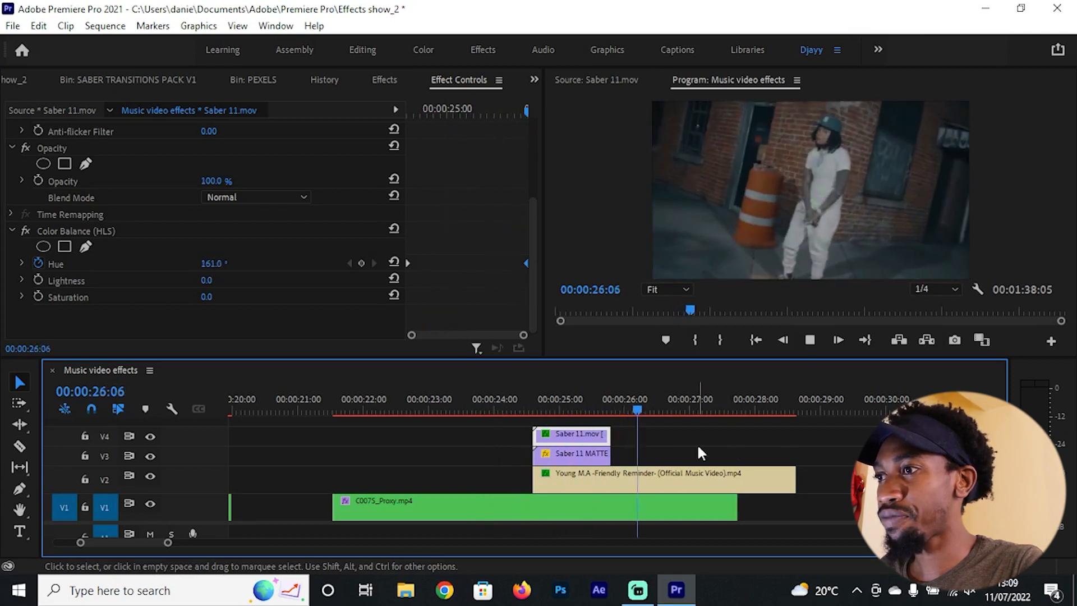
drag(564, 400, 643, 405)
Step: Duplicate the C0039_Proxy.mp4 clip on V1, placing the copy just after the original
scroll(687, 465, down, 2)
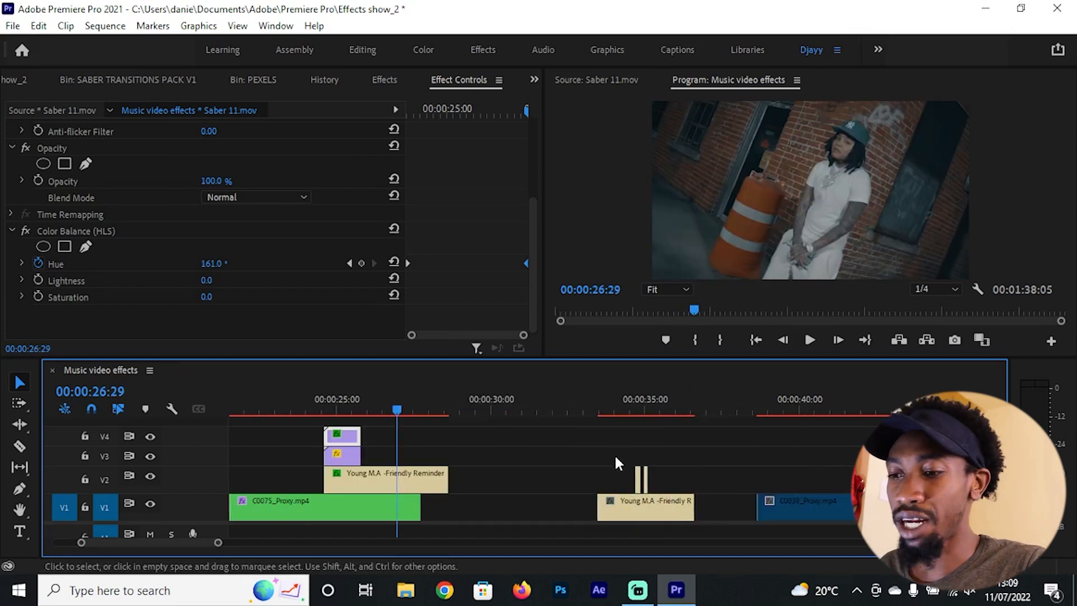
scroll(614, 455, down, 1)
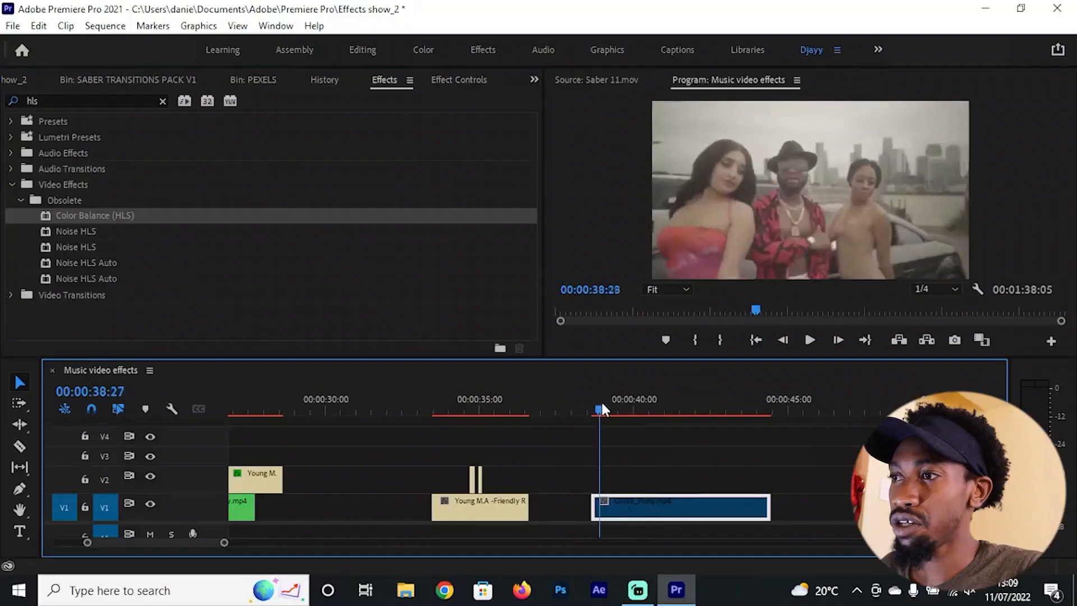
drag(602, 405, 674, 413)
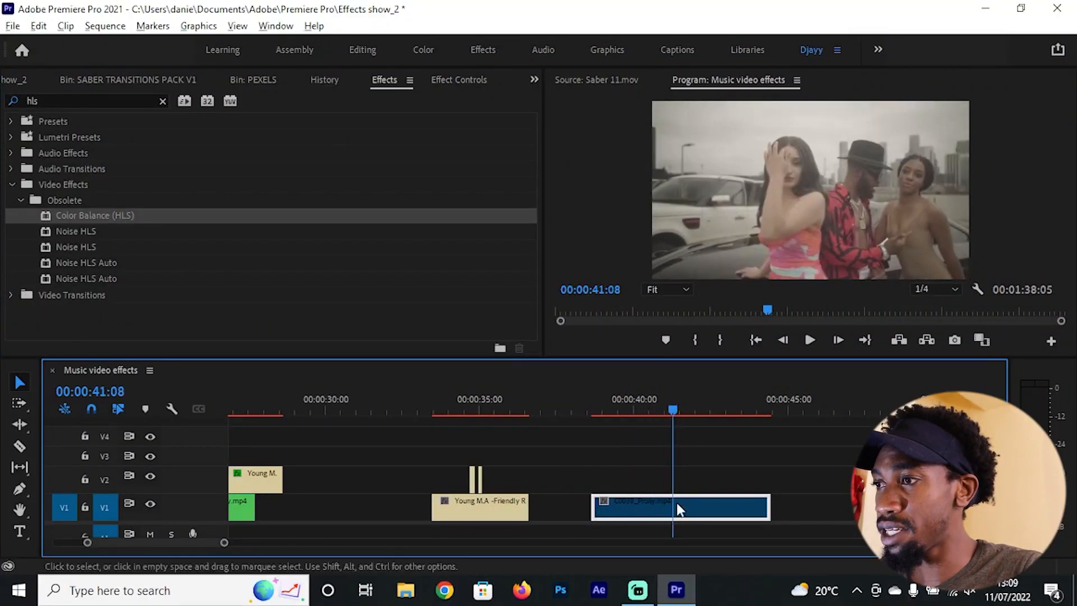
drag(676, 502, 832, 500)
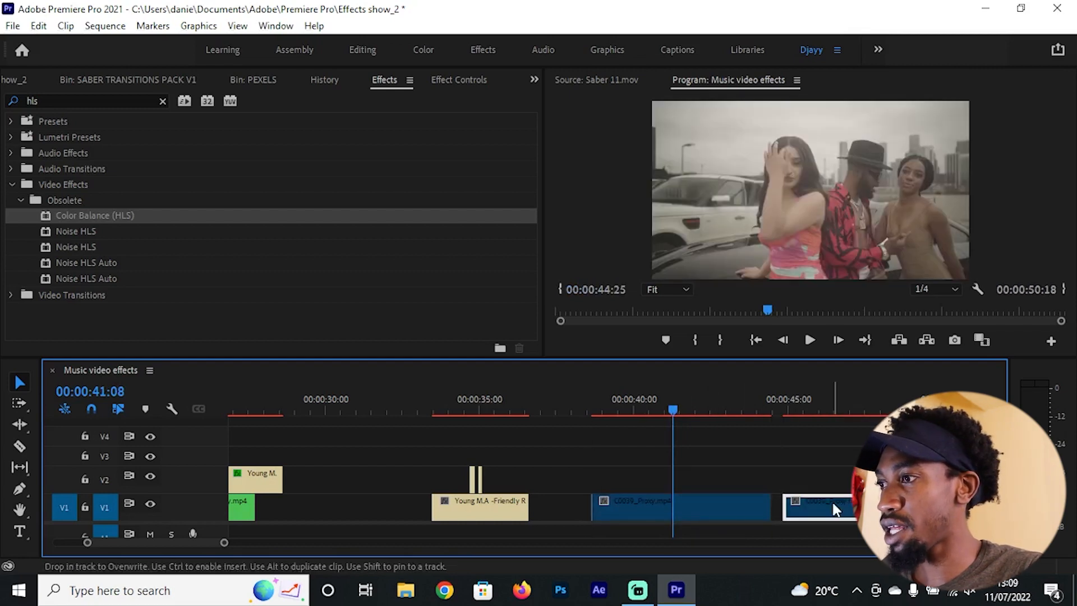
right_click(834, 499)
click(770, 440)
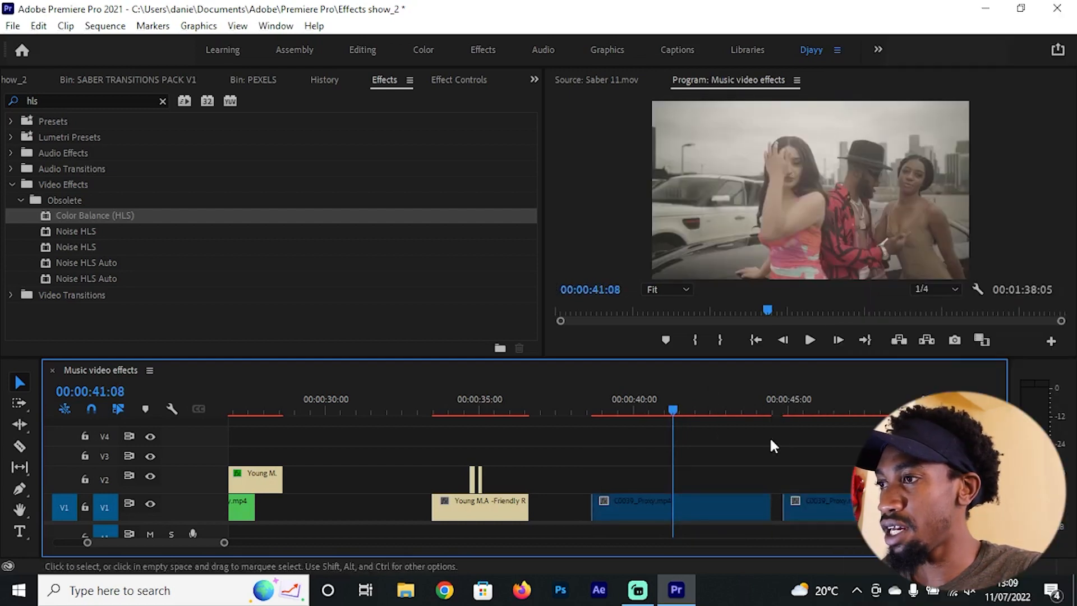
Step: Change the label color of the original C0039_Proxy.mp4 clip to Off Gray
click(657, 410)
click(670, 511)
right_click(671, 512)
mouse_move(836, 447)
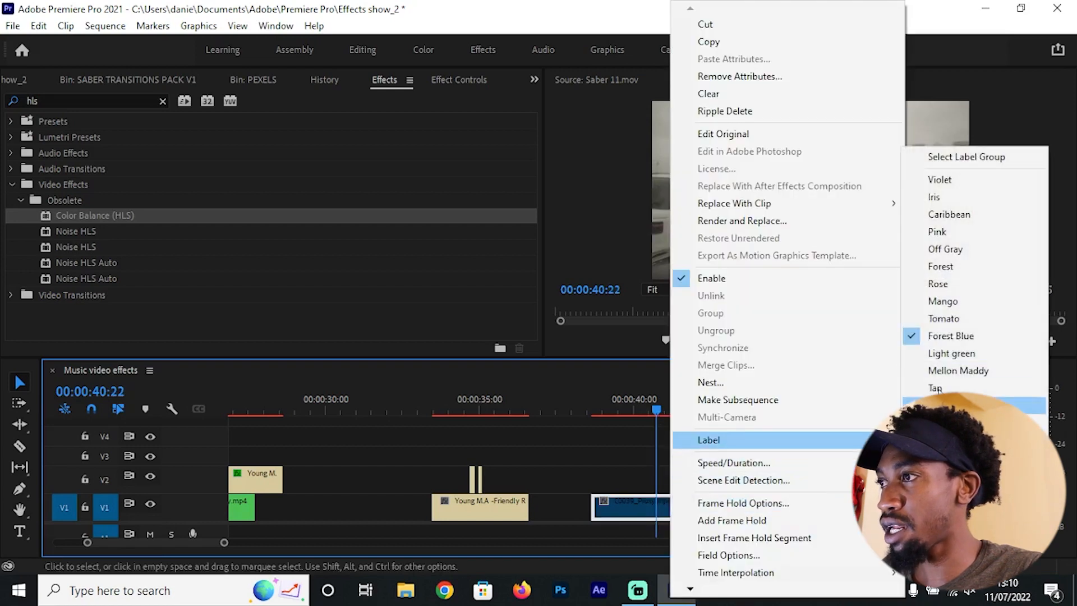
click(953, 249)
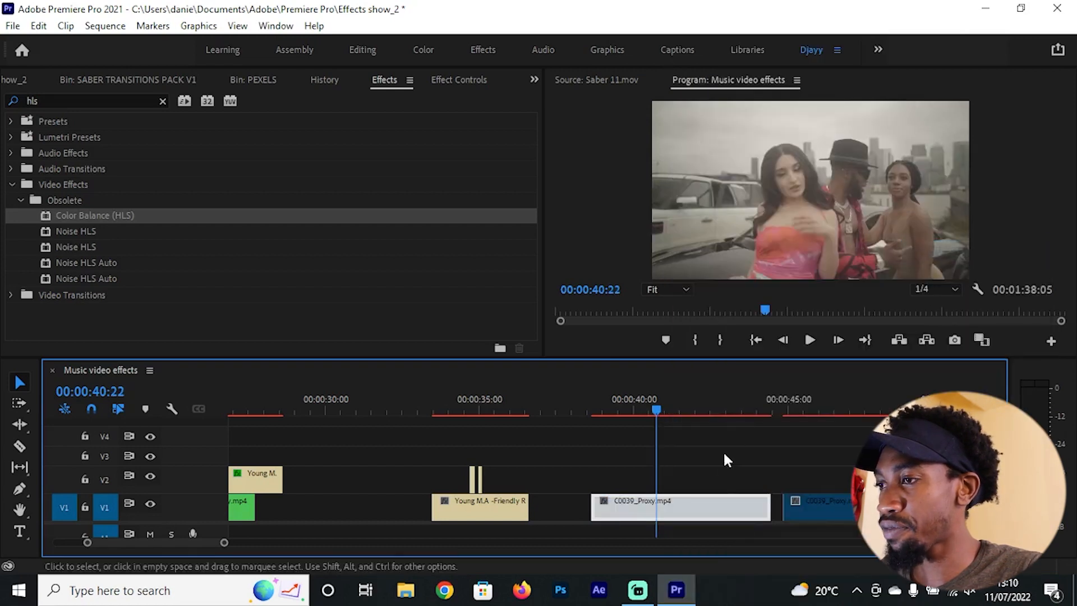
Step: Add an ellipse opacity mask to the gray-labeled C0039_Proxy.mp4 clip with the playhead at 00:00:40:15
click(649, 402)
key(shift+7)
key(shift+5)
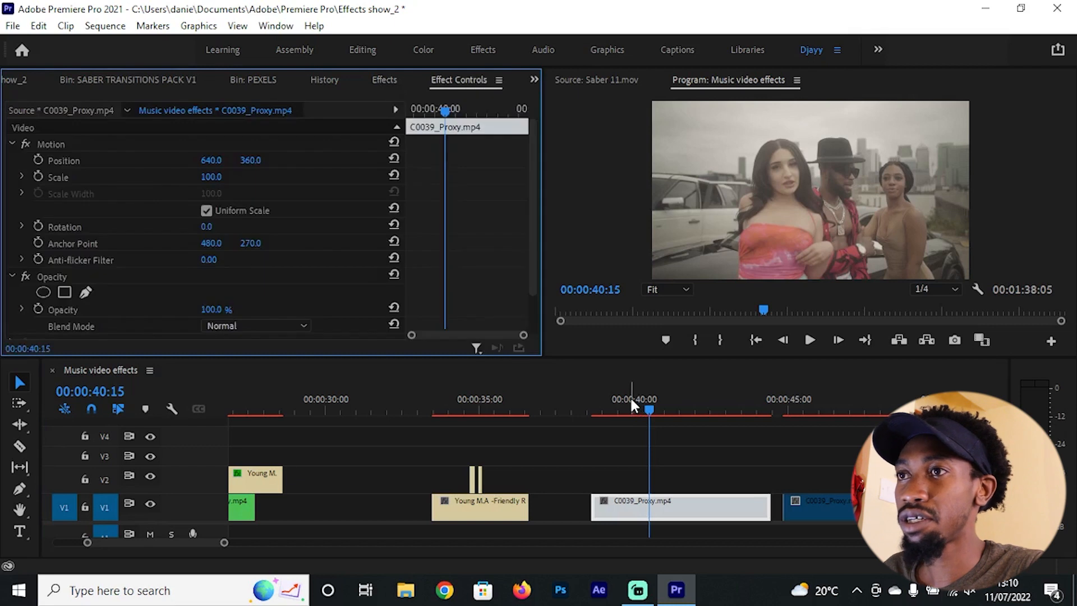
scroll(496, 241, down, 2)
scroll(493, 246, up, 2)
scroll(492, 245, down, 2)
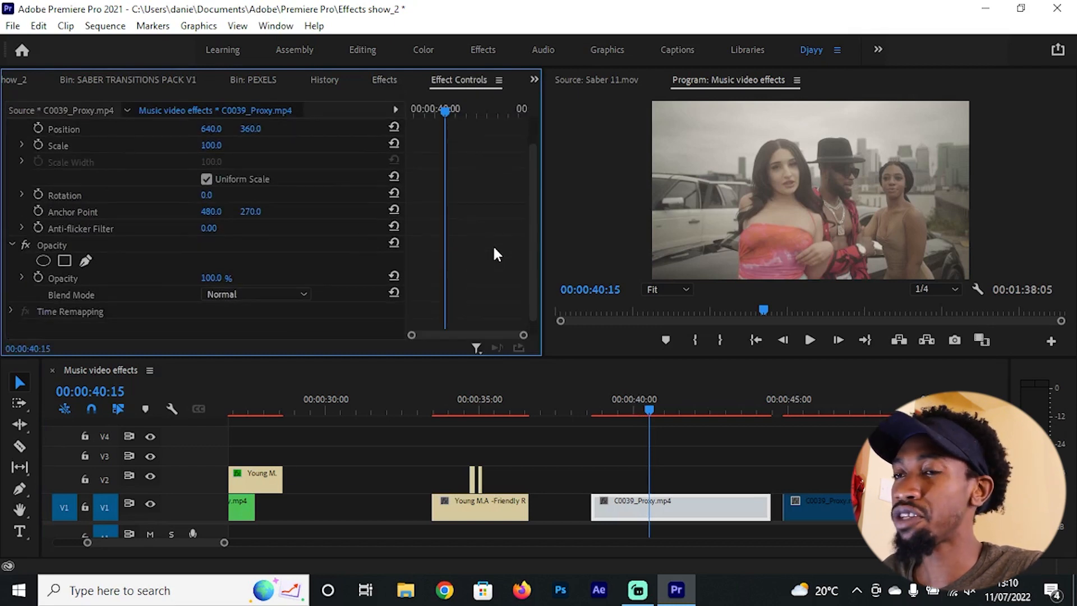
click(55, 245)
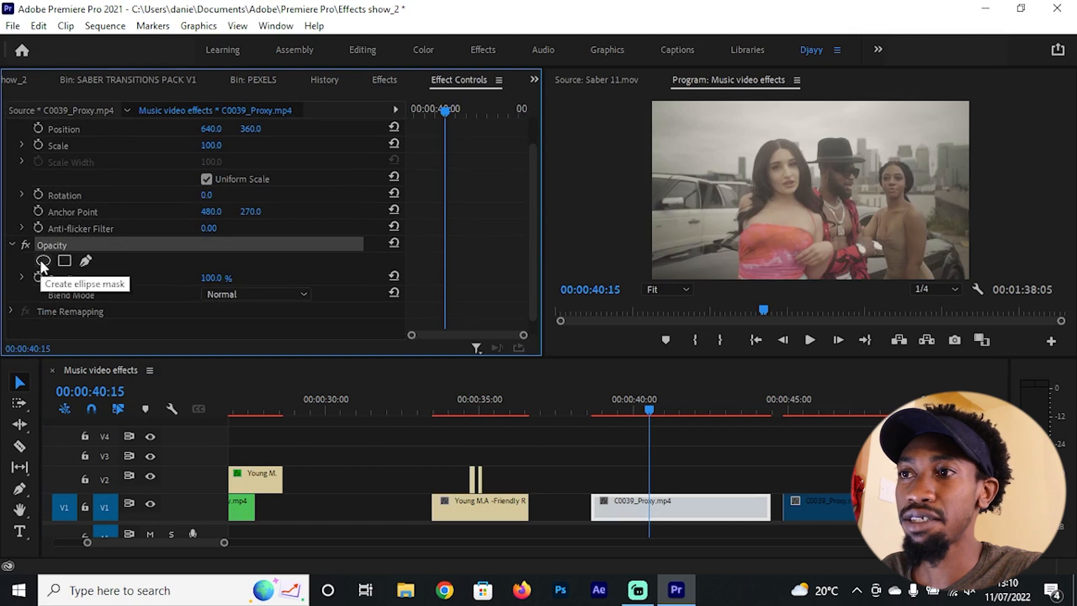
click(42, 261)
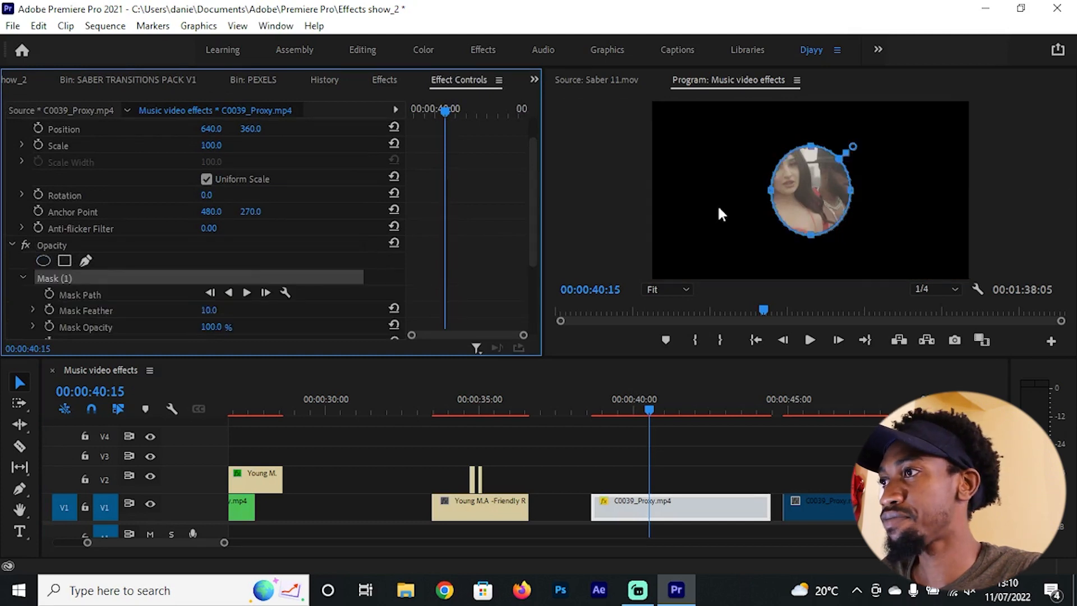
Step: Enlarge the ellipse mask into a wide oval around all three people and center it in the frame
drag(770, 194, 701, 190)
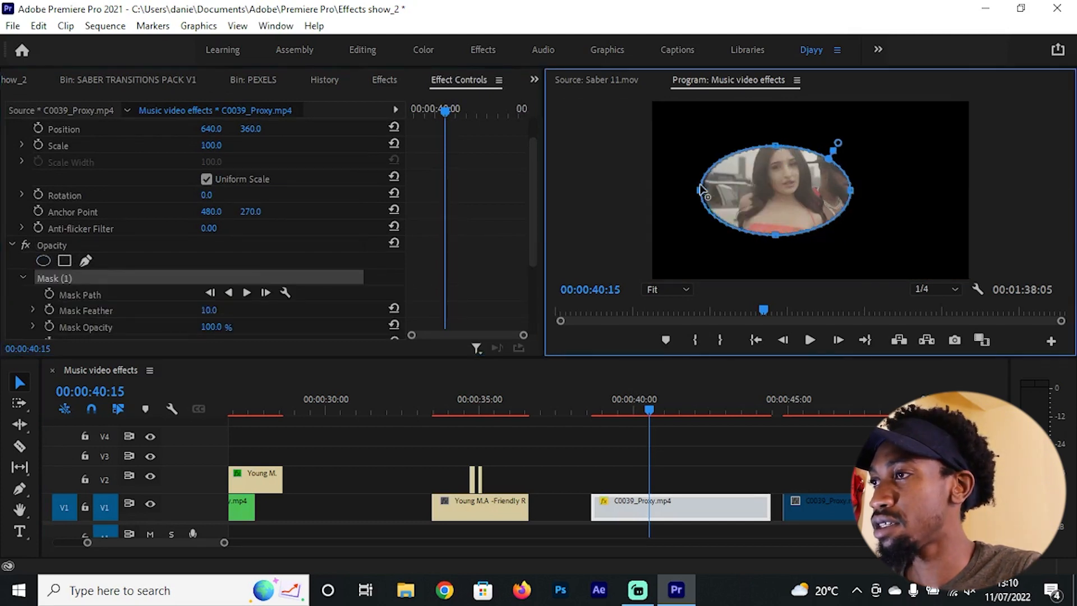
drag(849, 180, 926, 194)
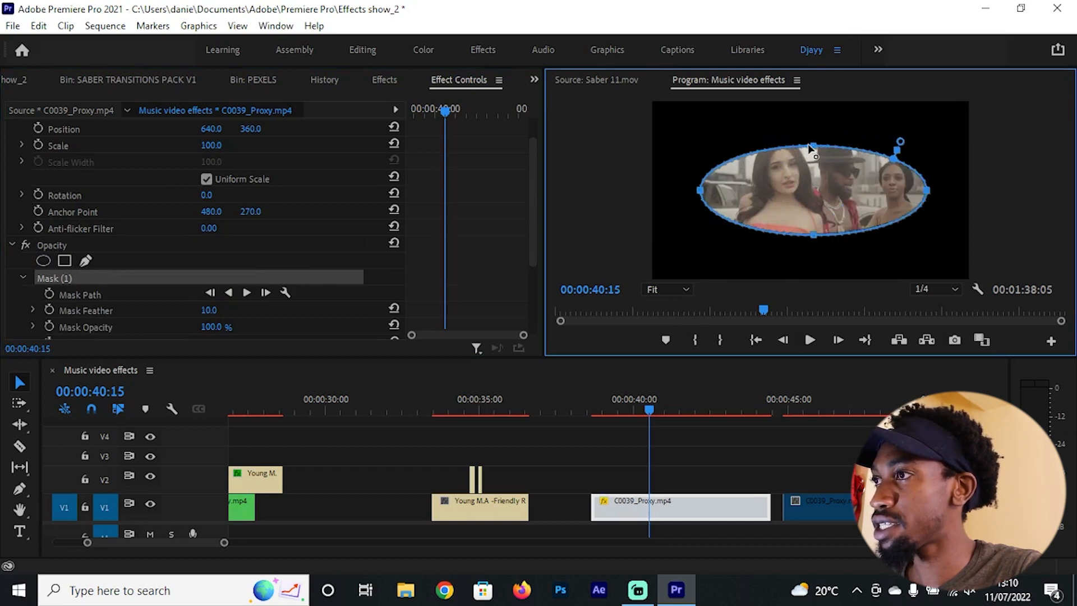
drag(811, 147, 813, 116)
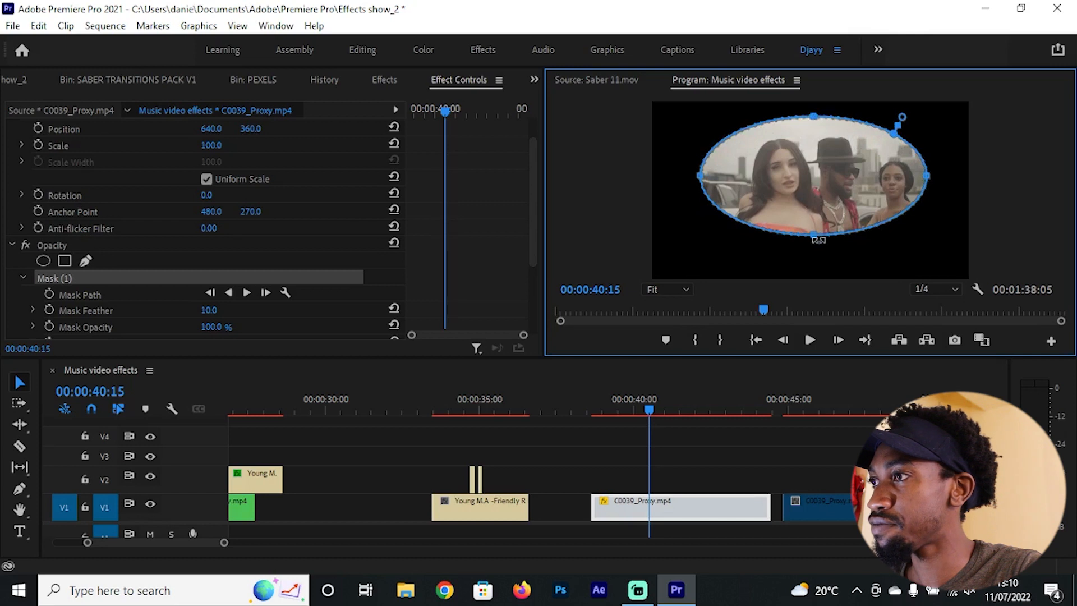
drag(811, 239, 814, 260)
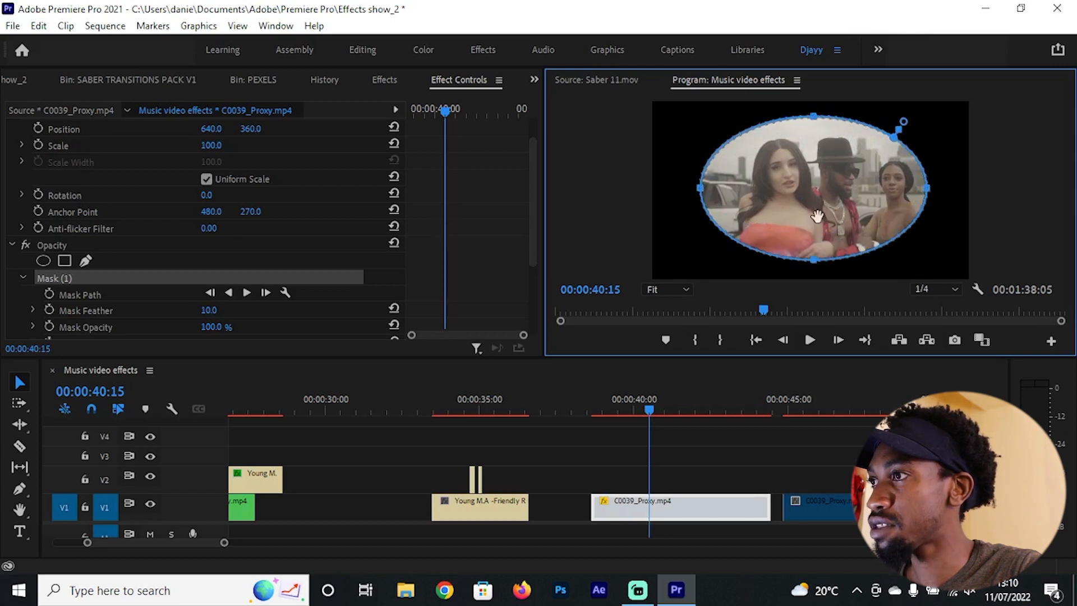
drag(811, 180, 806, 178)
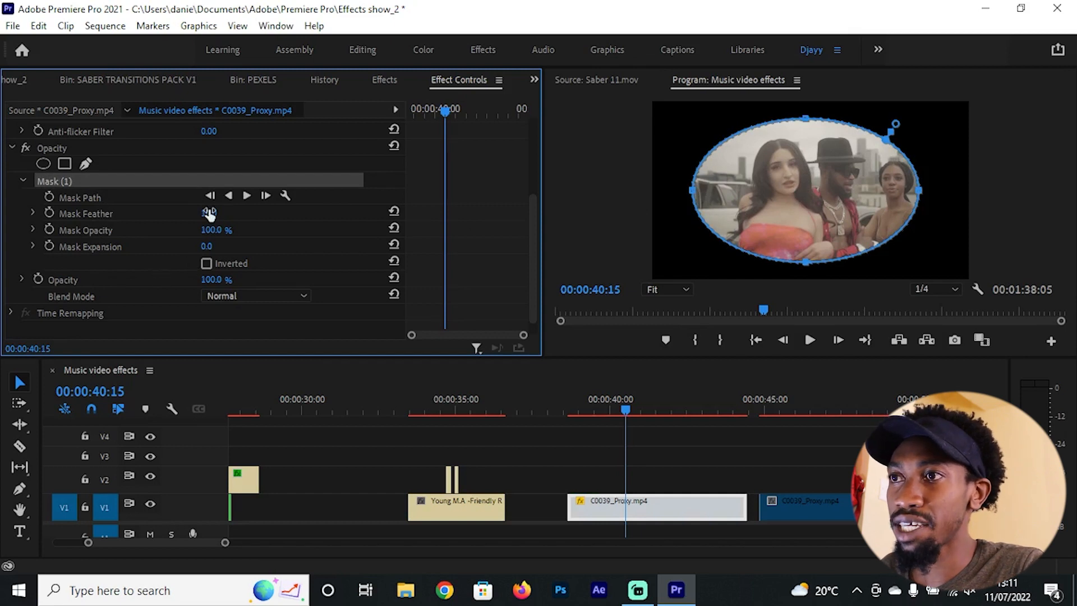
Step: Set the ellipse mask's Mask Expansion to 61.0 and its Mask Feather to 67.0
drag(209, 213, 264, 213)
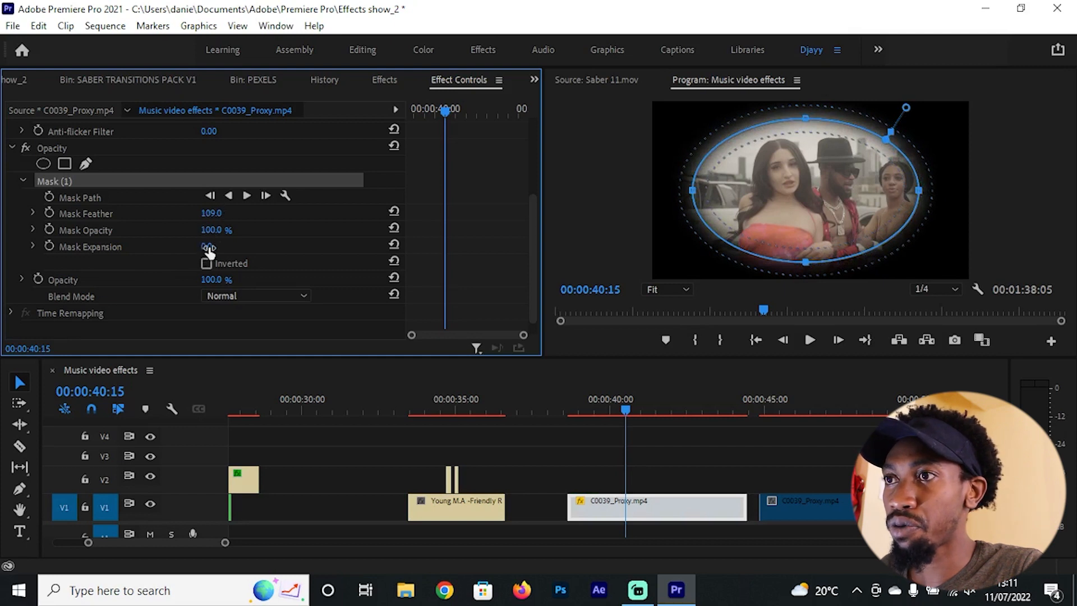
drag(207, 245, 255, 247)
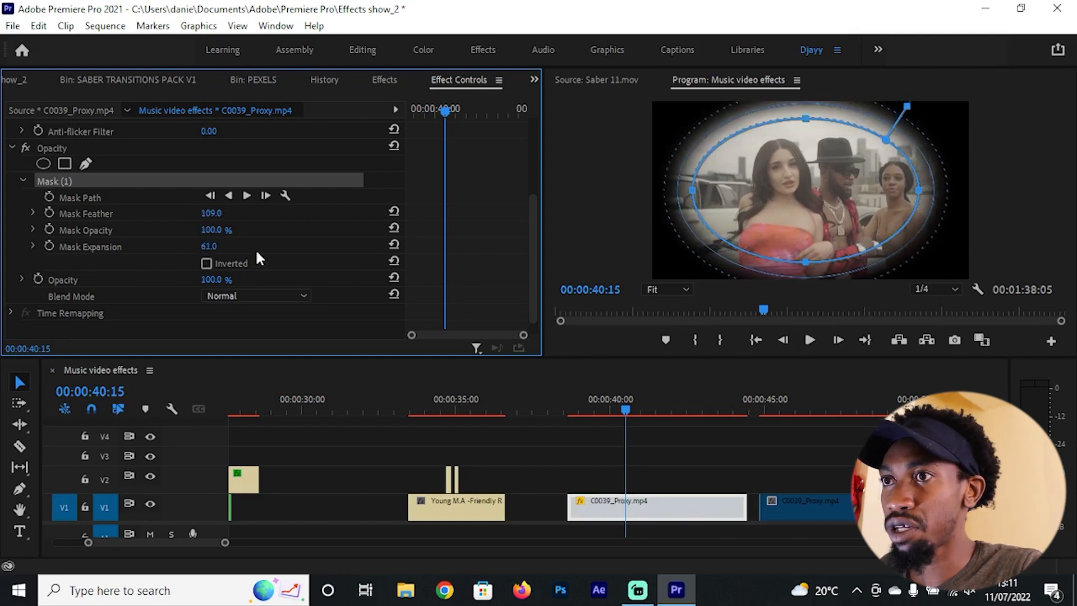
click(112, 247)
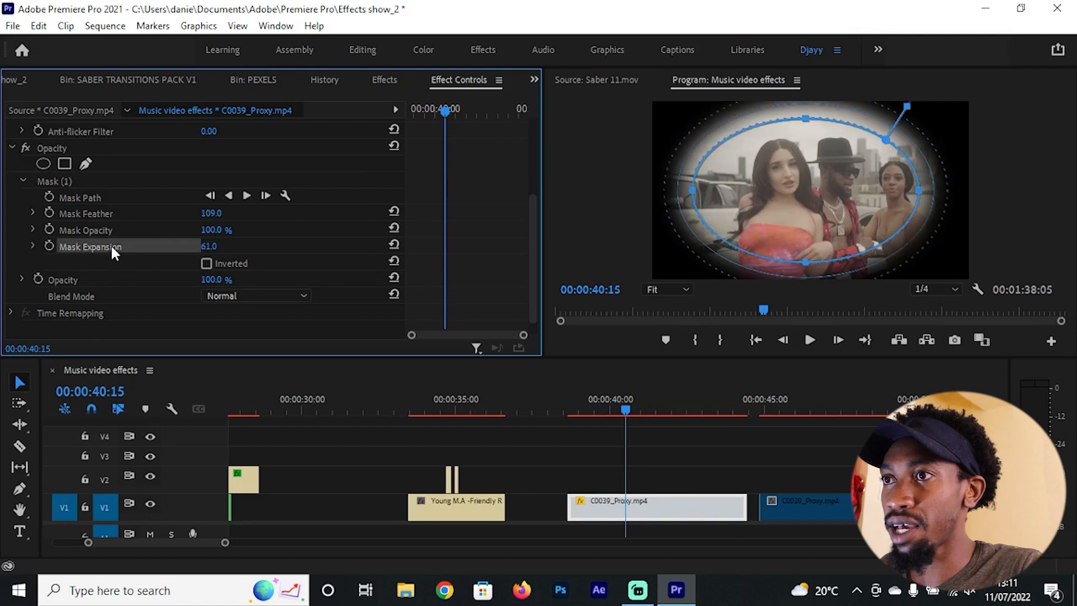
click(113, 214)
drag(211, 213, 187, 214)
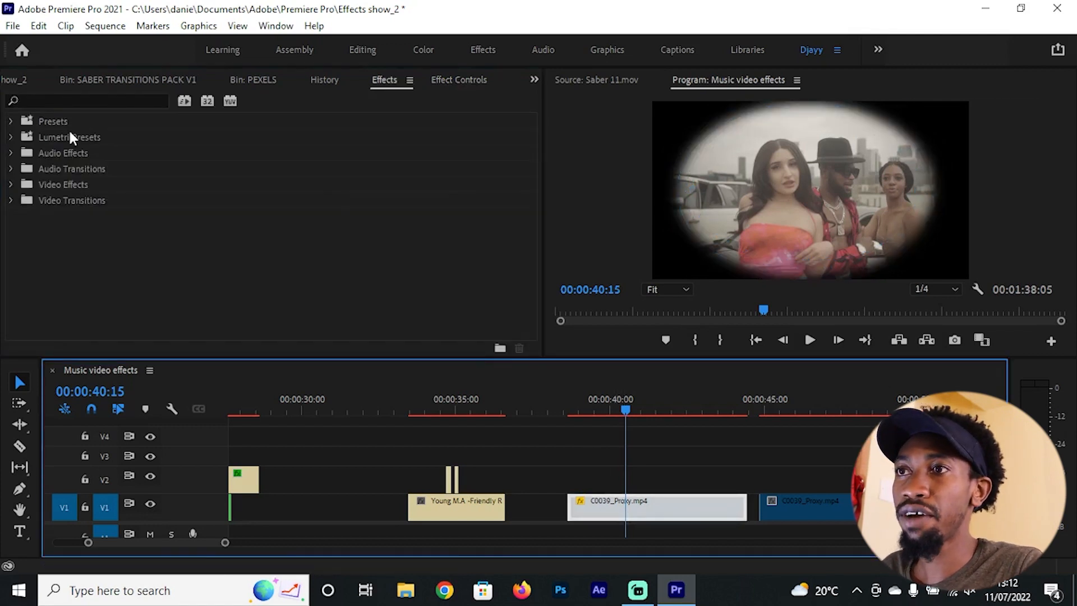
Step: Search the effects for "lens distort" and apply Lens Distortion to the masked C0039_Proxy.mp4 clip
click(87, 101)
text(len)
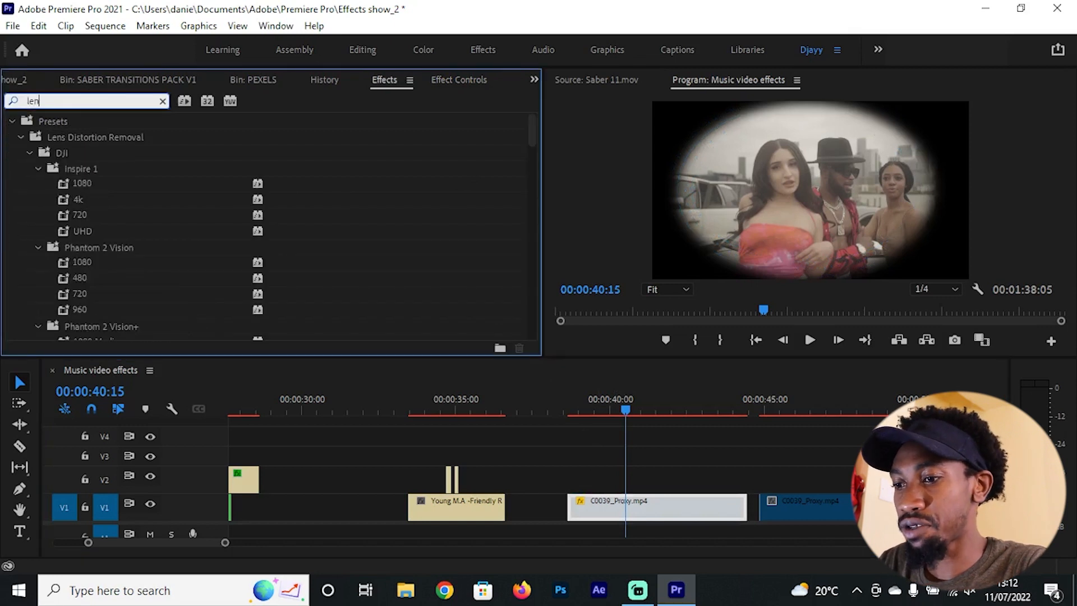
text(s distort)
click(88, 217)
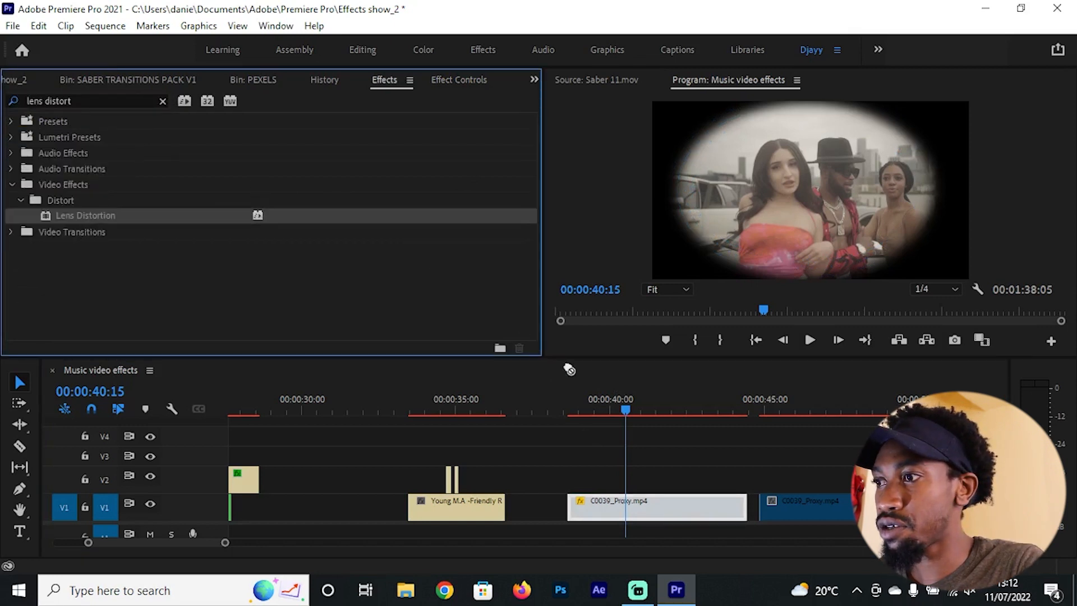
drag(569, 370, 650, 500)
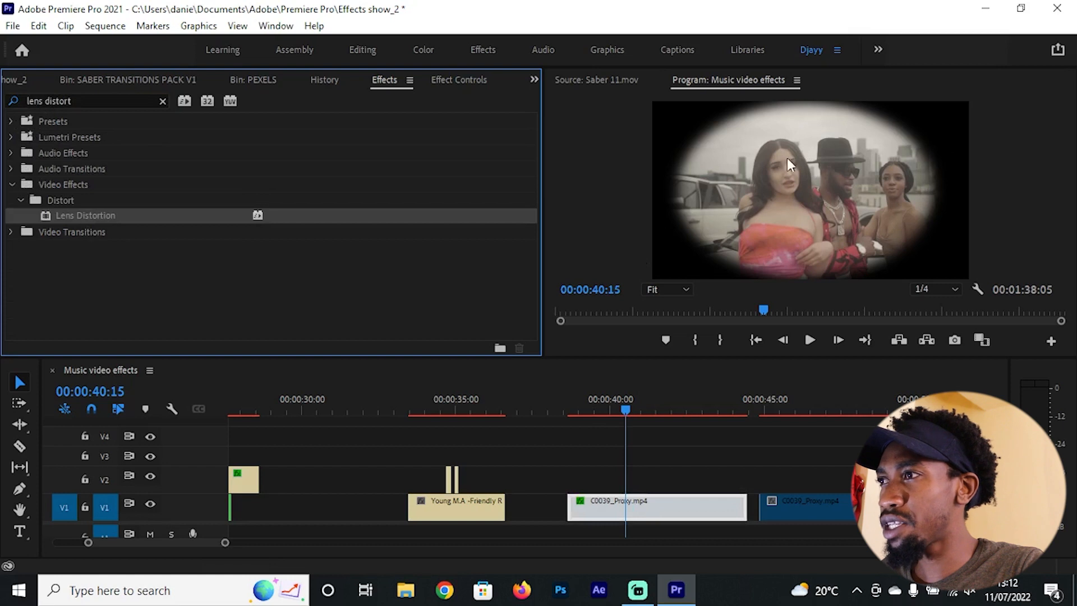
Step: Set the Lens Distortion Curvature of the masked C0039_Proxy.mp4 clip to -38 and check the effect at 00:00:40:00
key(shift+5)
scroll(473, 269, down, 8)
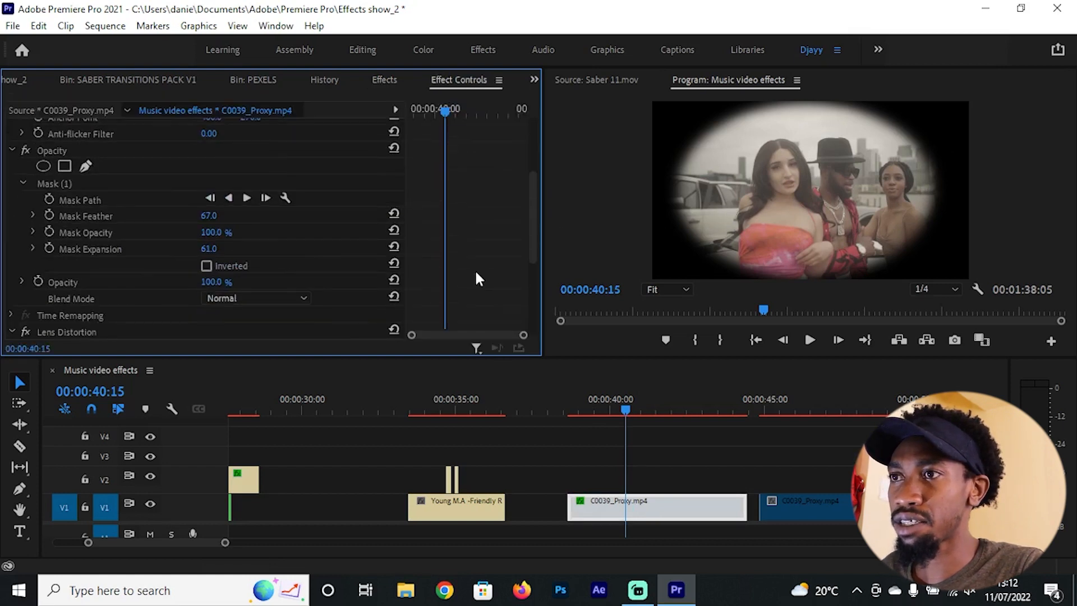
scroll(469, 268, down, 1)
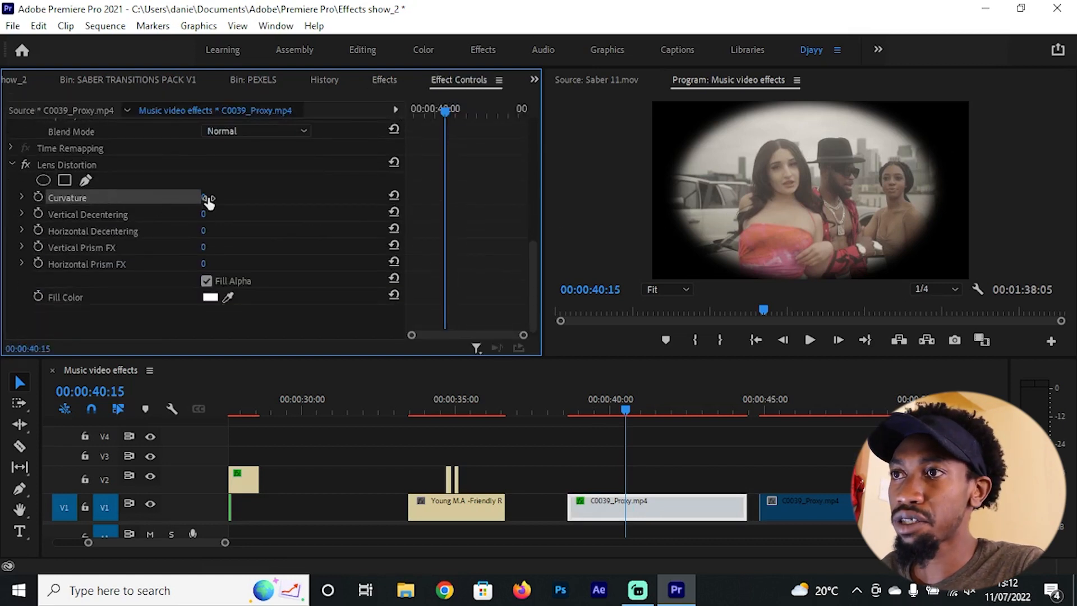
mouse_move(209, 199)
mouse_down()
mouse_move(184, 199)
mouse_move(224, 186)
mouse_up()
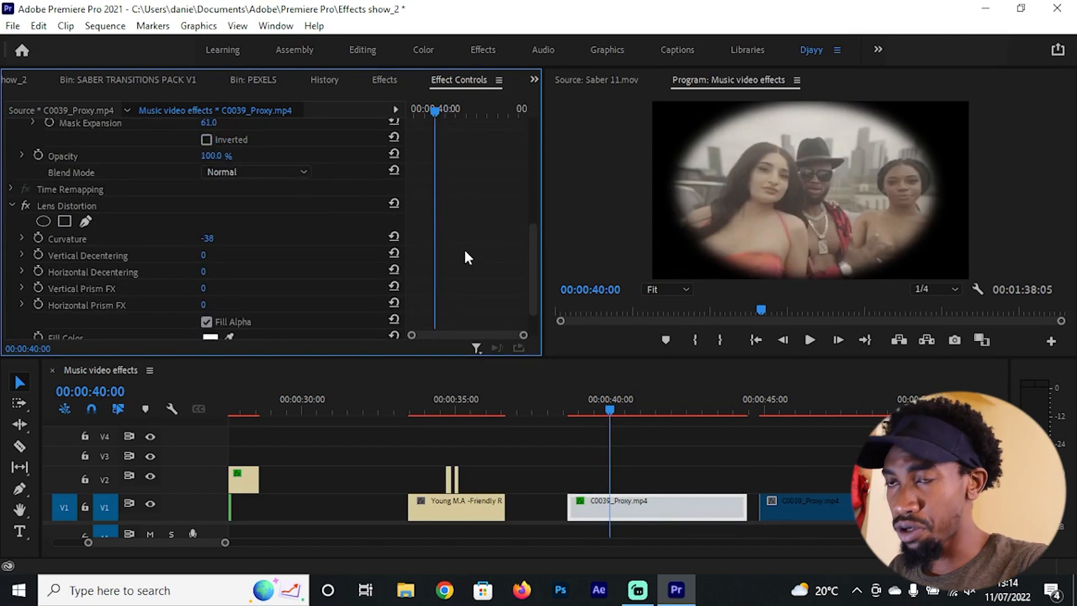
scroll(460, 257, down, 2)
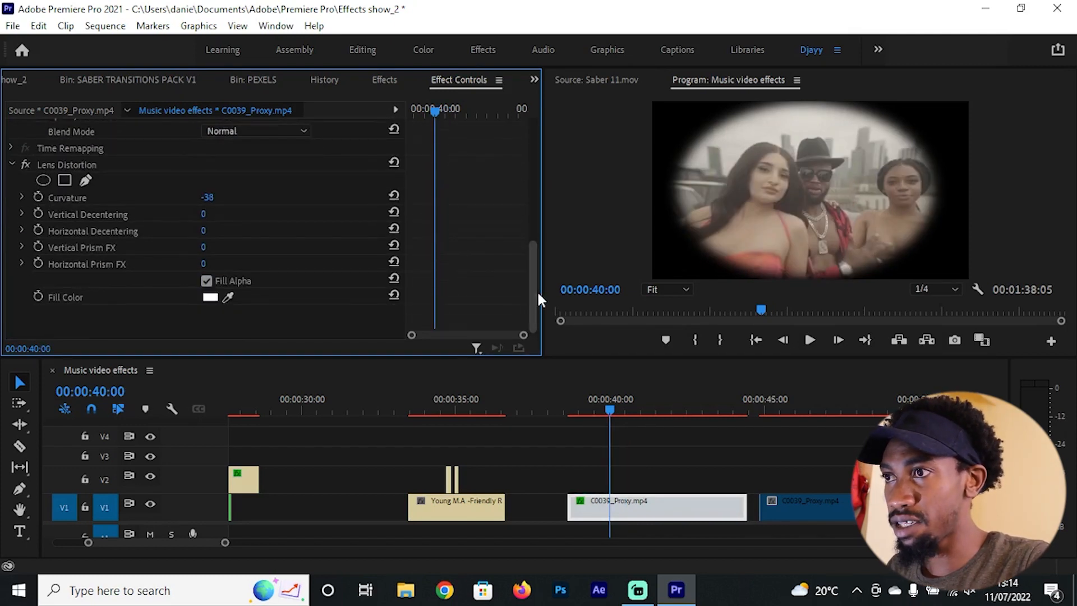
scroll(530, 283, up, 2)
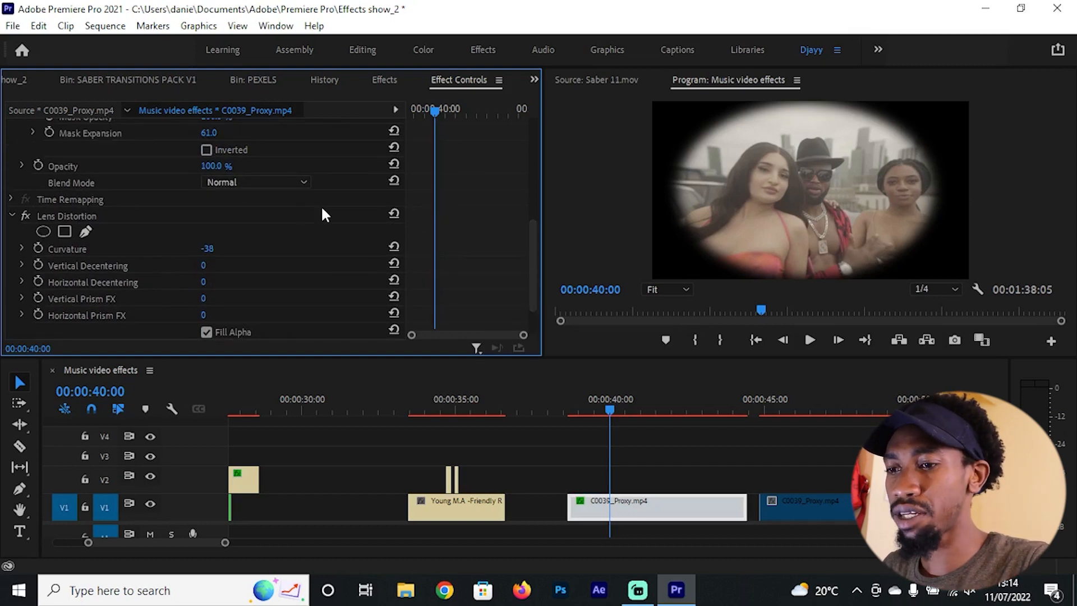
Step: Search the effects for "blur" and apply Directional Blur to the masked C0039_Proxy.mp4 clip
key(shift+7)
click(114, 99)
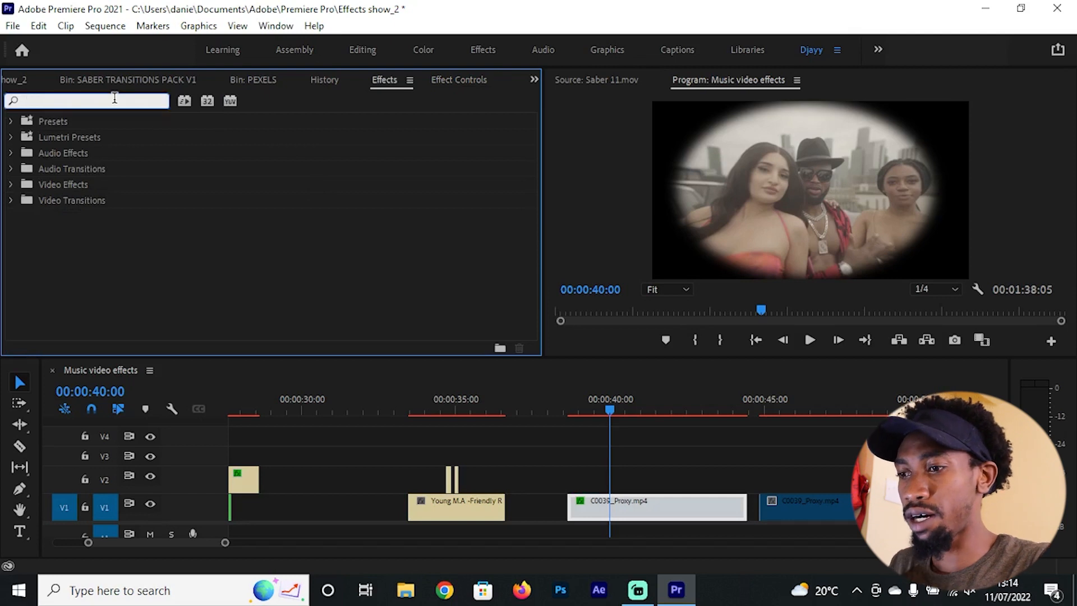
text(blur)
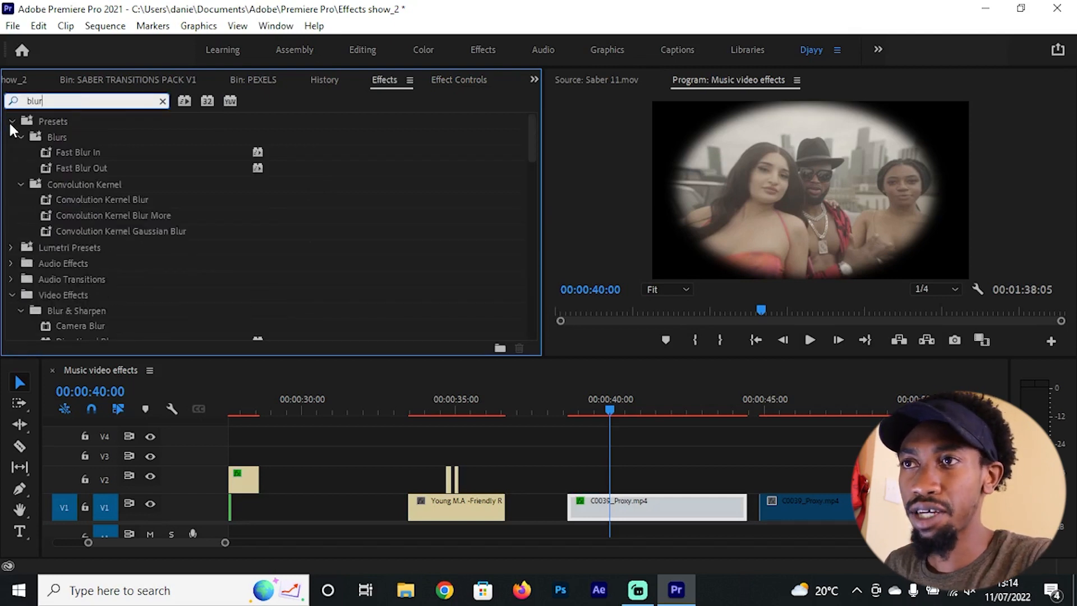
click(10, 122)
scroll(177, 321, down, 10)
scroll(172, 298, up, 2)
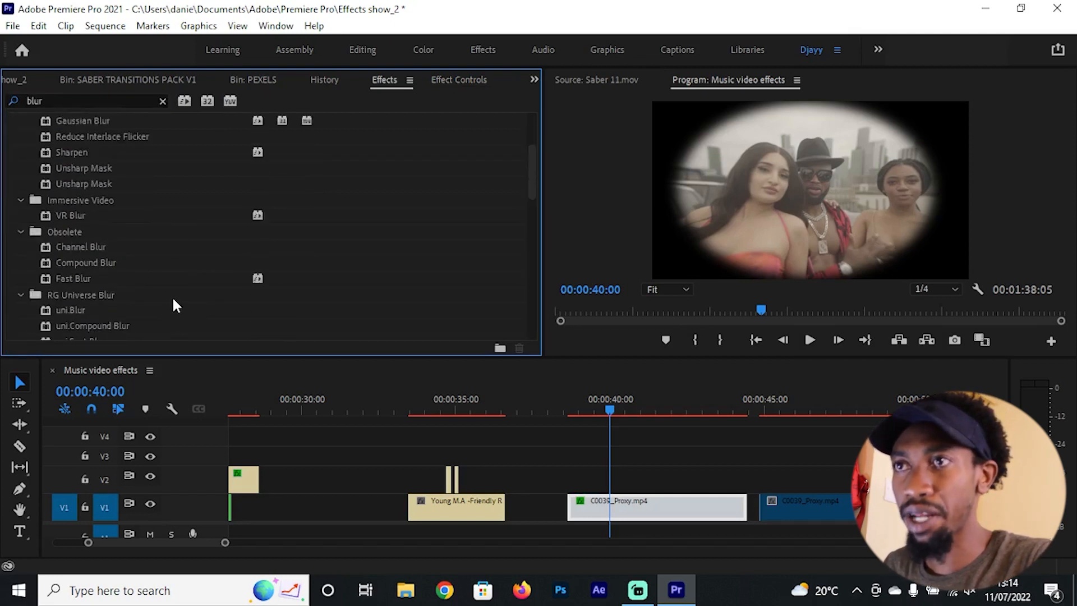
scroll(173, 300, up, 2)
drag(84, 200, 622, 500)
Step: Set the clip's Directional Blur to a Blur Length of 14.0 and a Direction of 90°
click(458, 79)
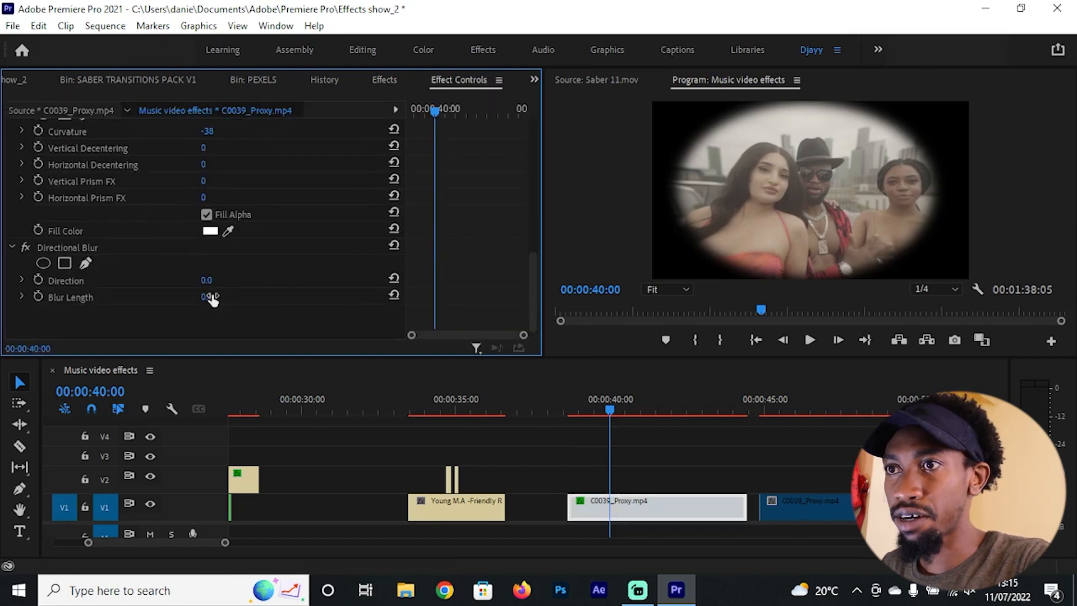
drag(206, 297, 215, 297)
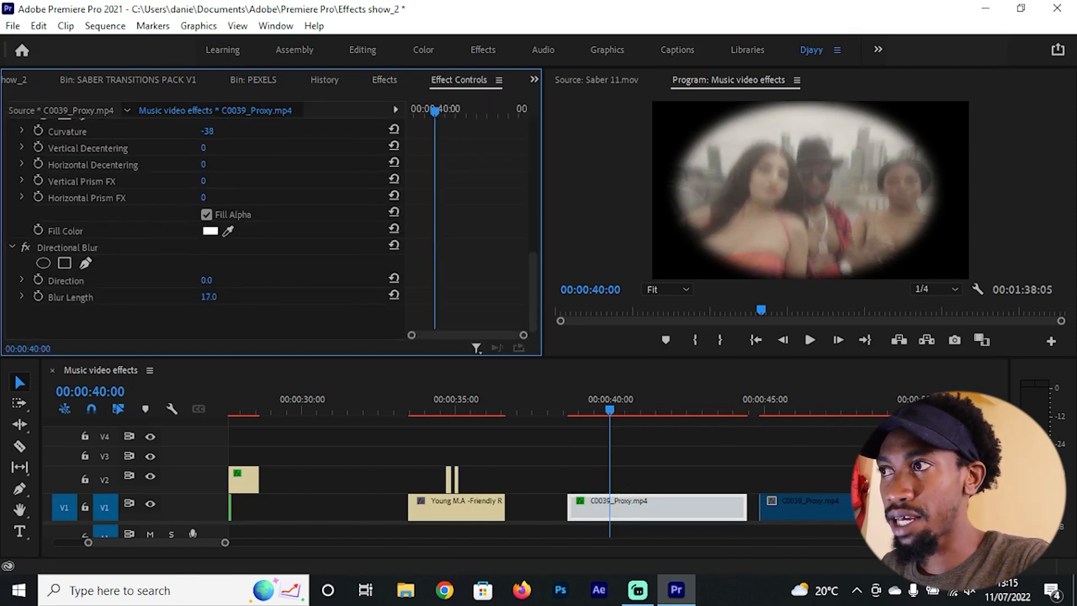
click(208, 281)
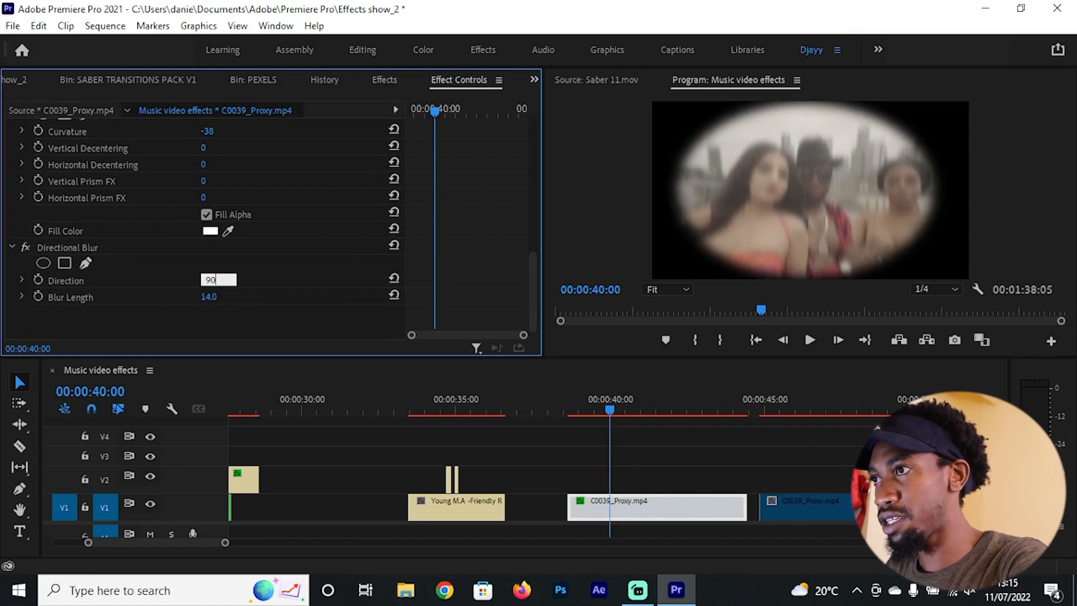
key(Return)
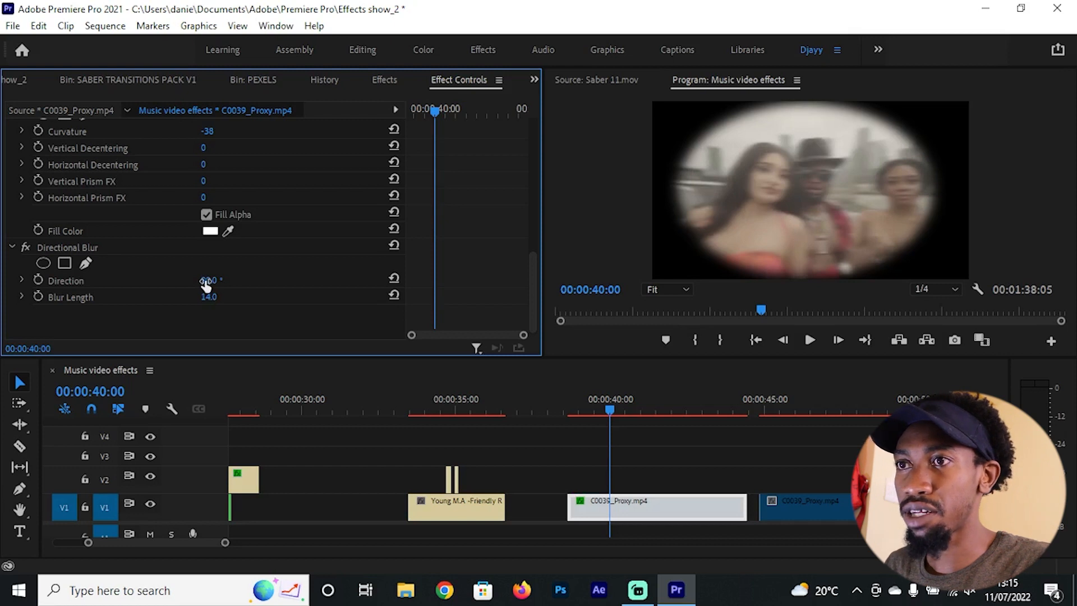
Step: Add an ellipse mask to Directional Blur and enlarge it into a wide oval over the people, inside the vignette
click(63, 248)
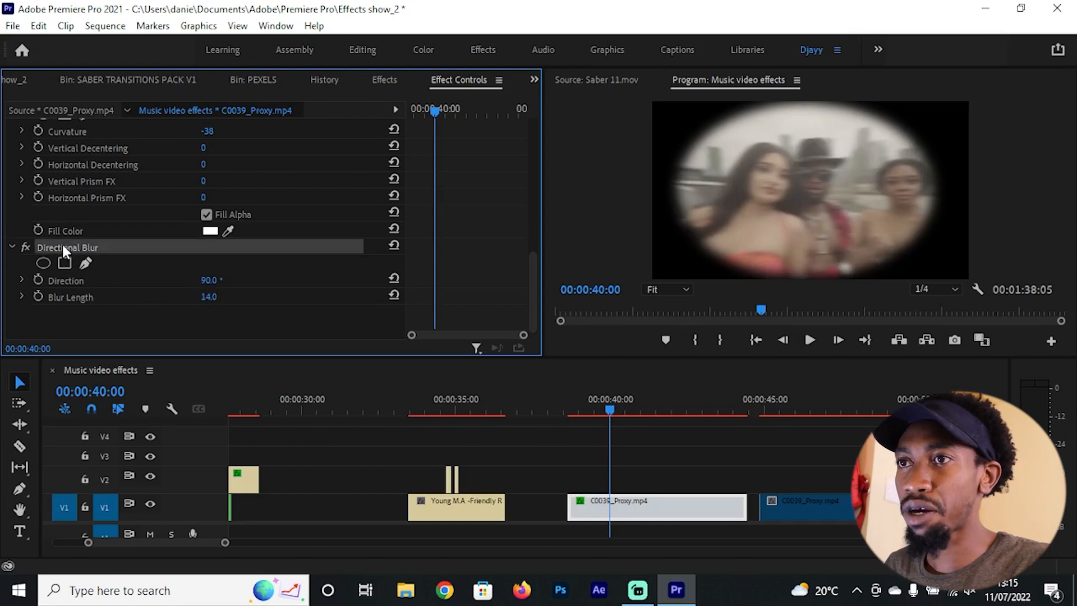
click(41, 264)
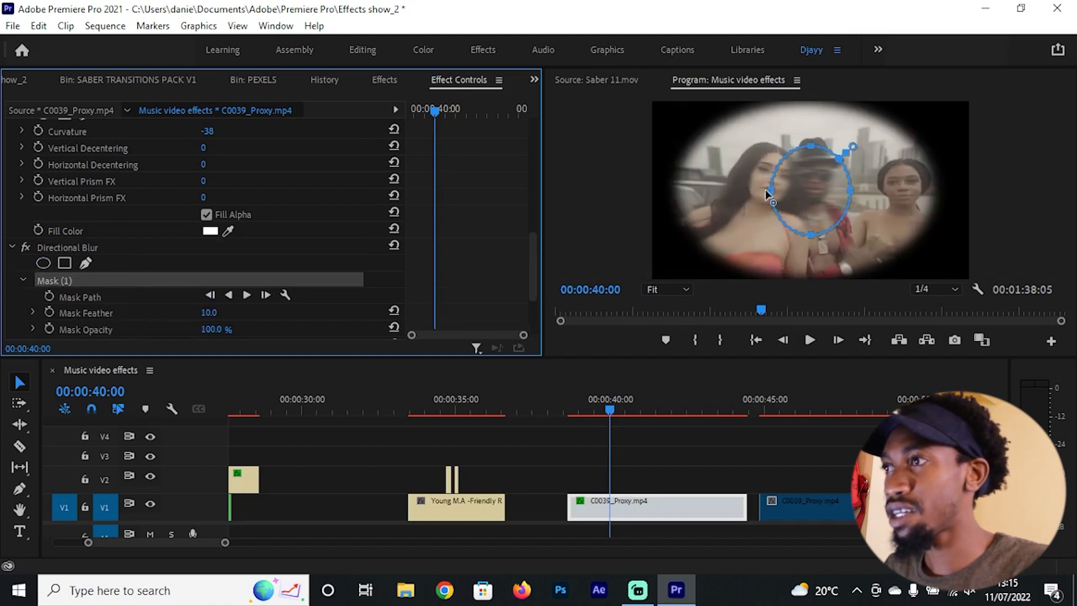
drag(772, 195, 714, 190)
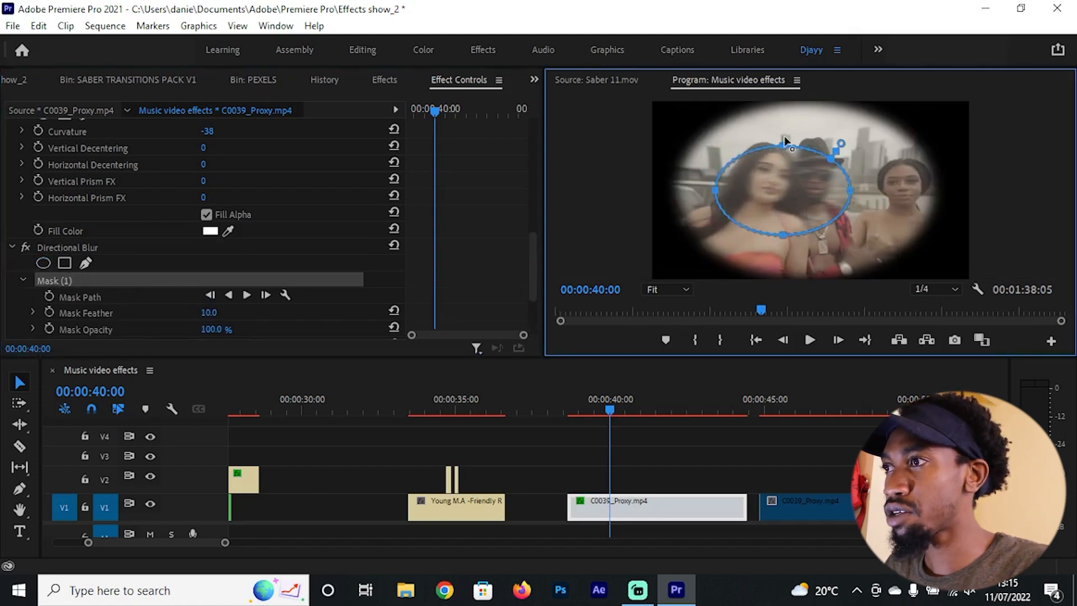
drag(785, 142, 788, 130)
drag(848, 181, 898, 180)
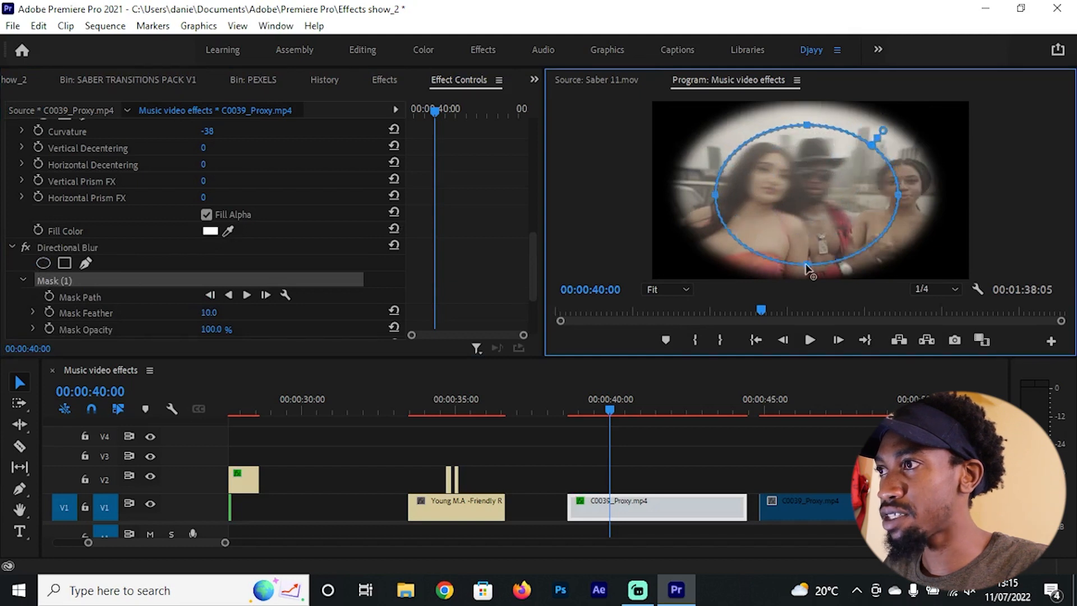
drag(807, 236, 805, 260)
Step: Invert the Directional Blur mask so only the area outside the oval is blurred
scroll(221, 261, down, 3)
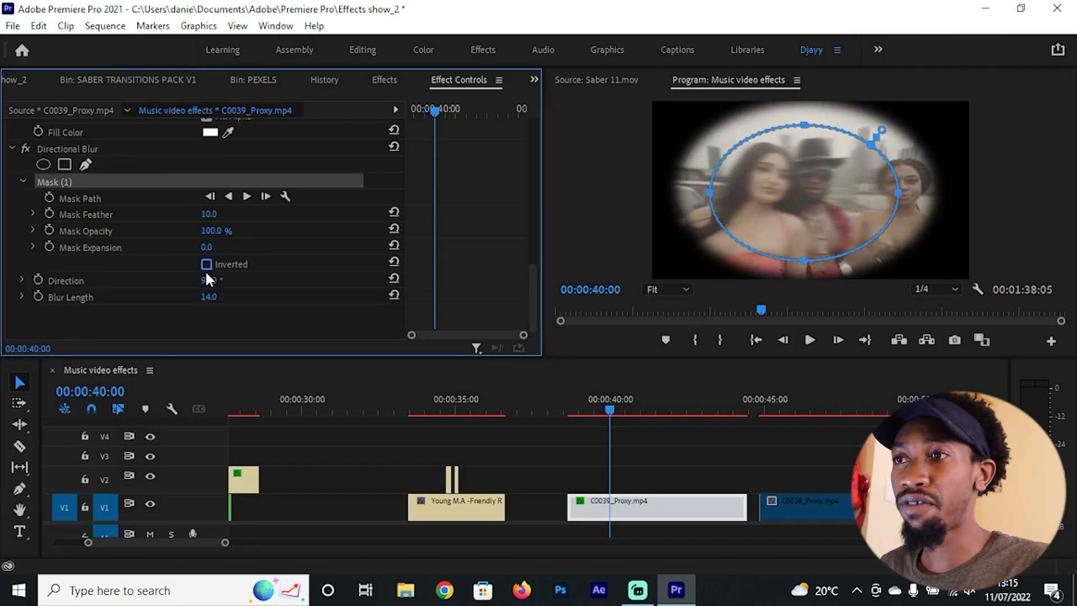
click(206, 265)
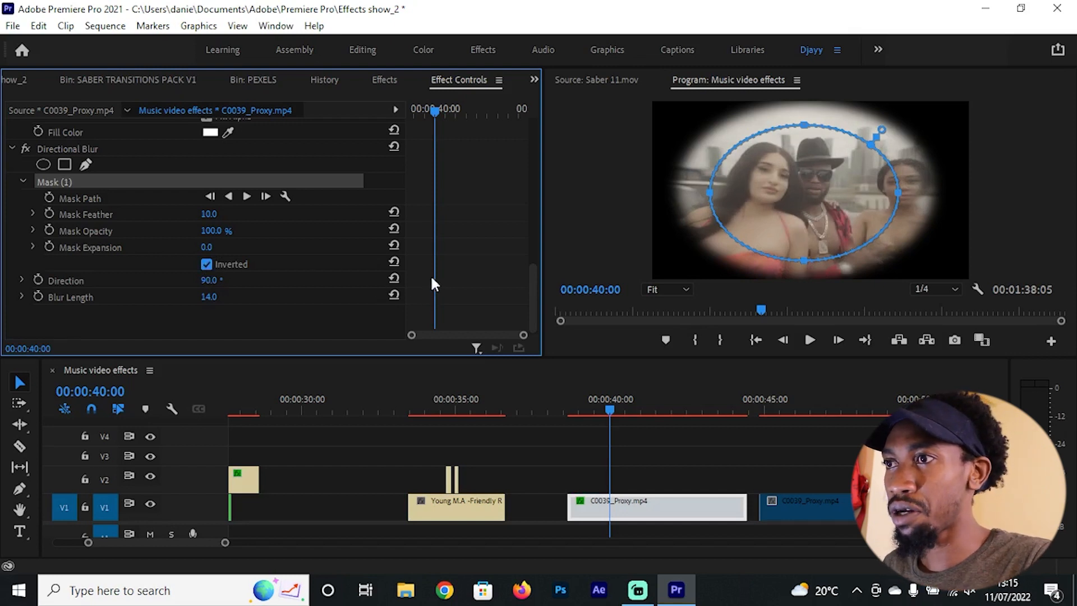
scroll(456, 255, up, 2)
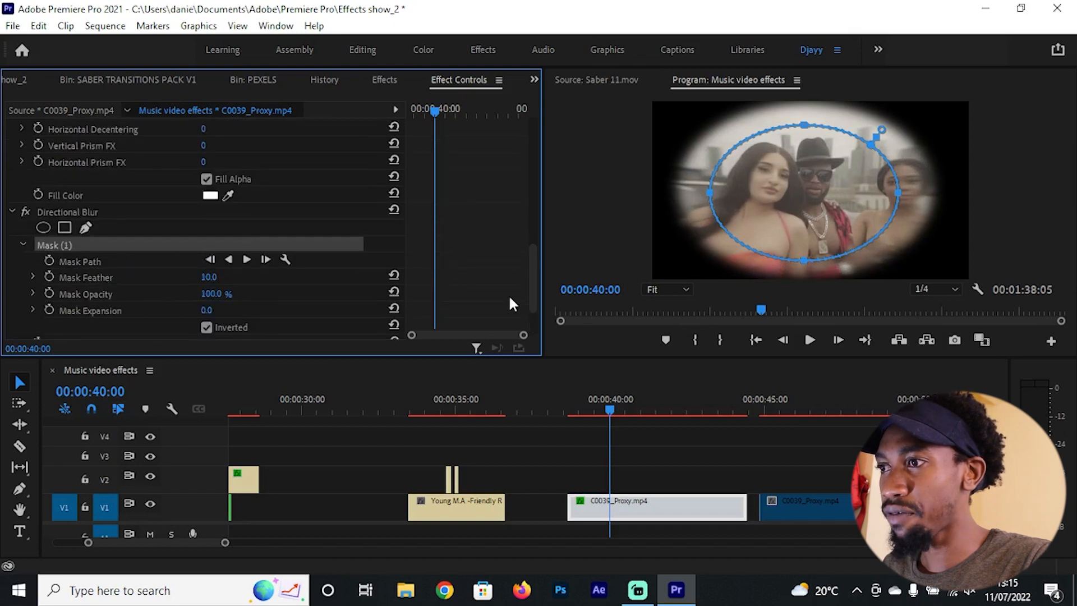
Step: Set the C0039_Proxy.mp4 clip's Scale to 115.0 and its horizontal Position to 661.0
click(728, 465)
click(645, 515)
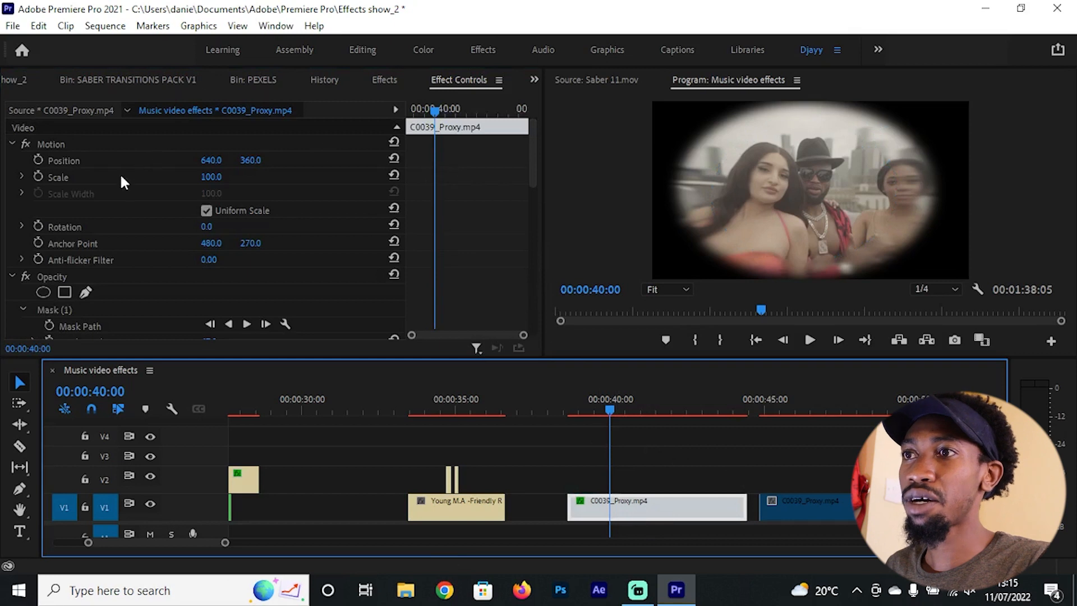
mouse_move(209, 178)
mouse_down()
mouse_move(221, 178)
mouse_move(216, 166)
mouse_move(216, 175)
mouse_up()
Step: Play the C0039_Proxy.mp4 clip from near its start and scrub through it to check the finished look
drag(611, 397, 577, 400)
key(space)
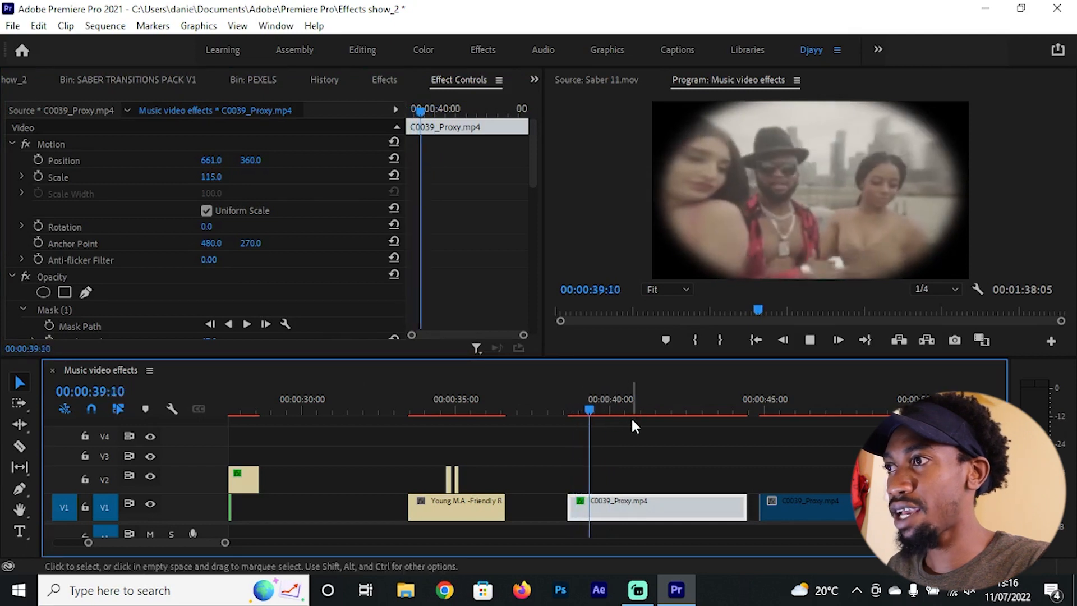
key(space)
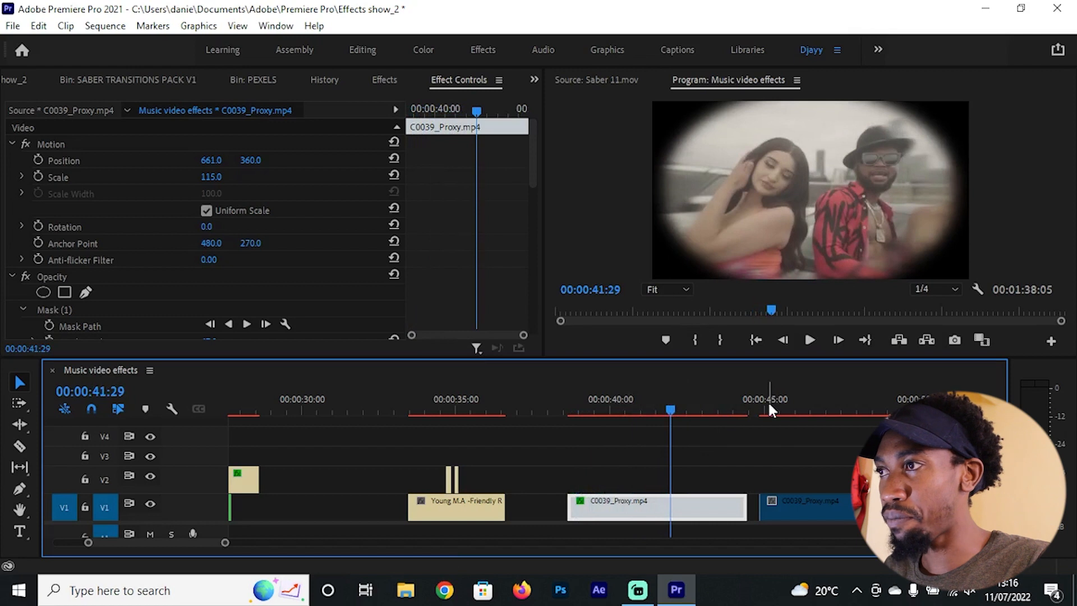
drag(768, 401, 664, 395)
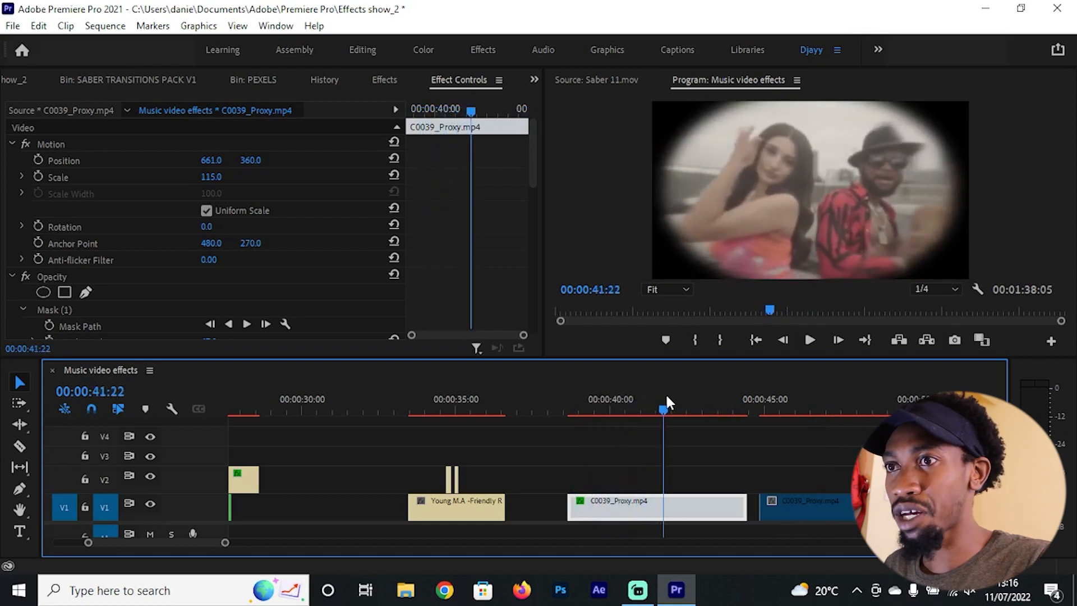
Step: Search the effects for "strobe", apply Strobe Light to the pexels-cottonbro-10678922.mp4 clip and preview the flashing
mouse_move(532, 149)
mouse_down()
mouse_move(529, 307)
mouse_move(525, 159)
mouse_up()
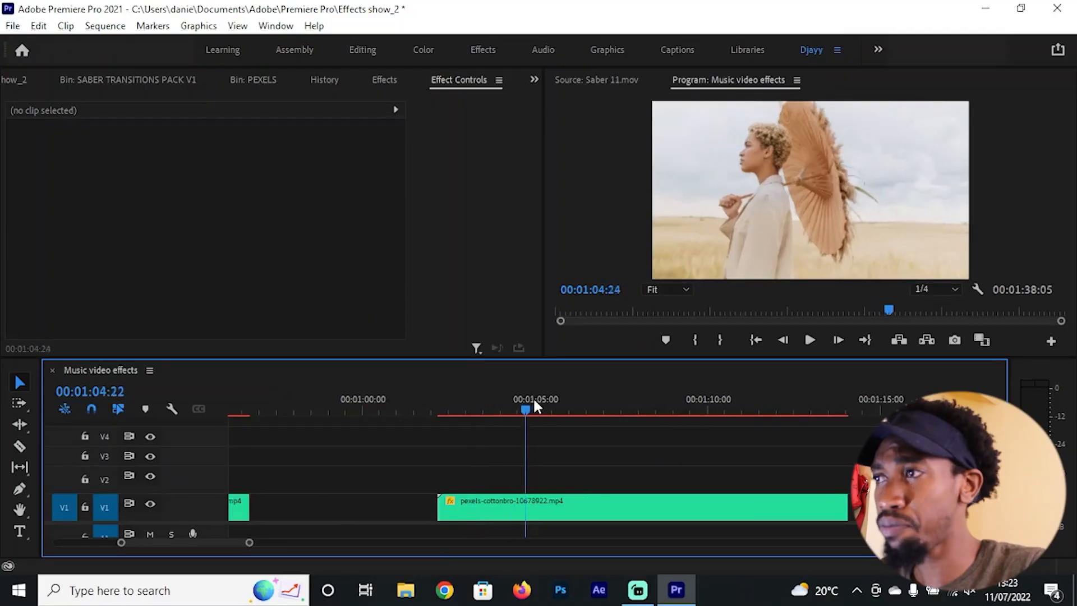
click(562, 402)
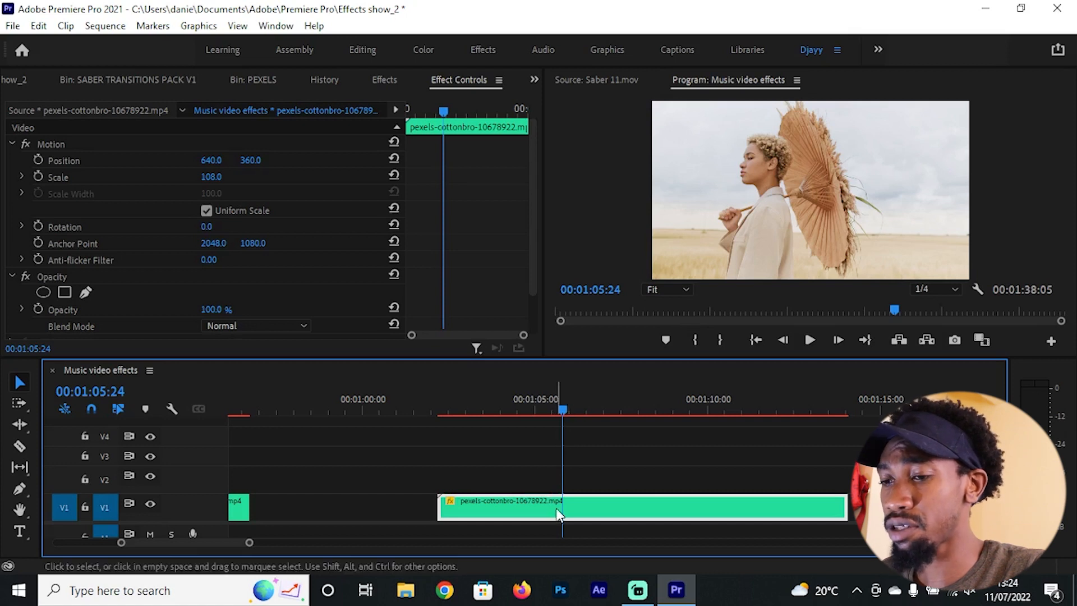
key(shift+7)
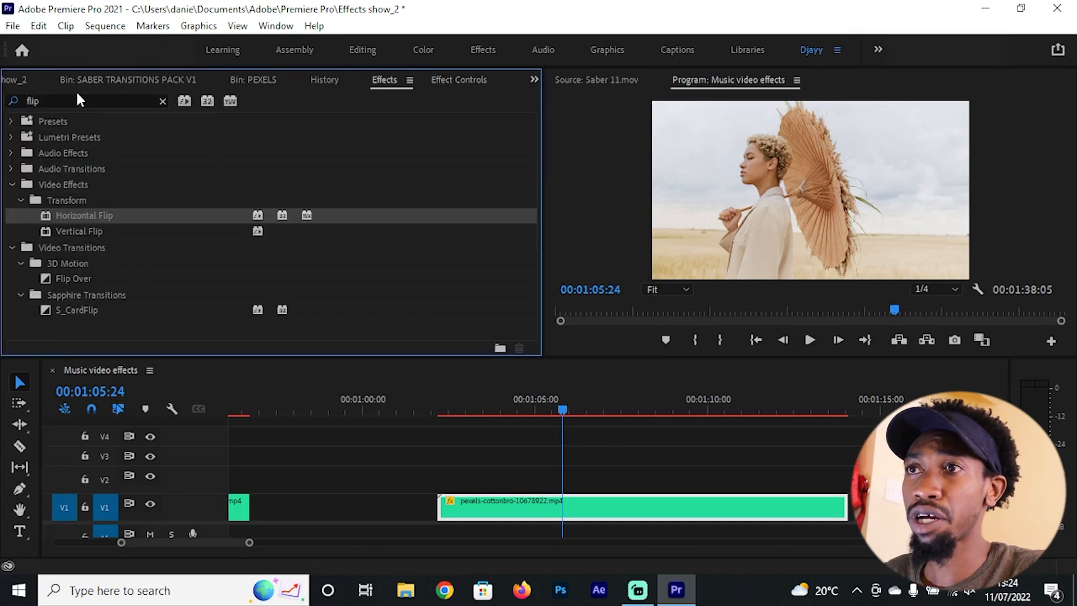
click(77, 99)
text(stro)
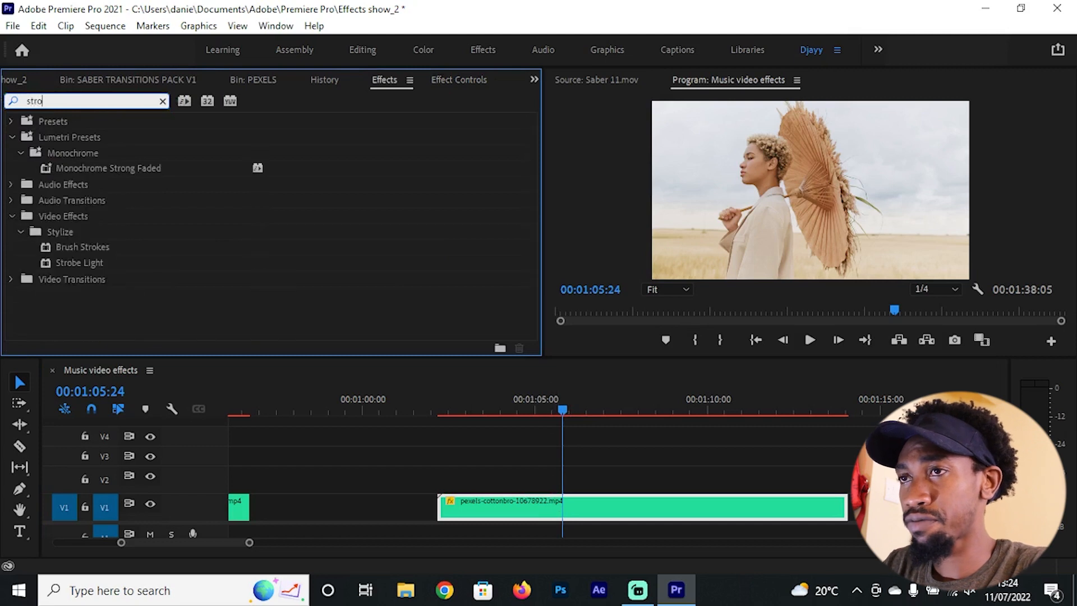
text(be)
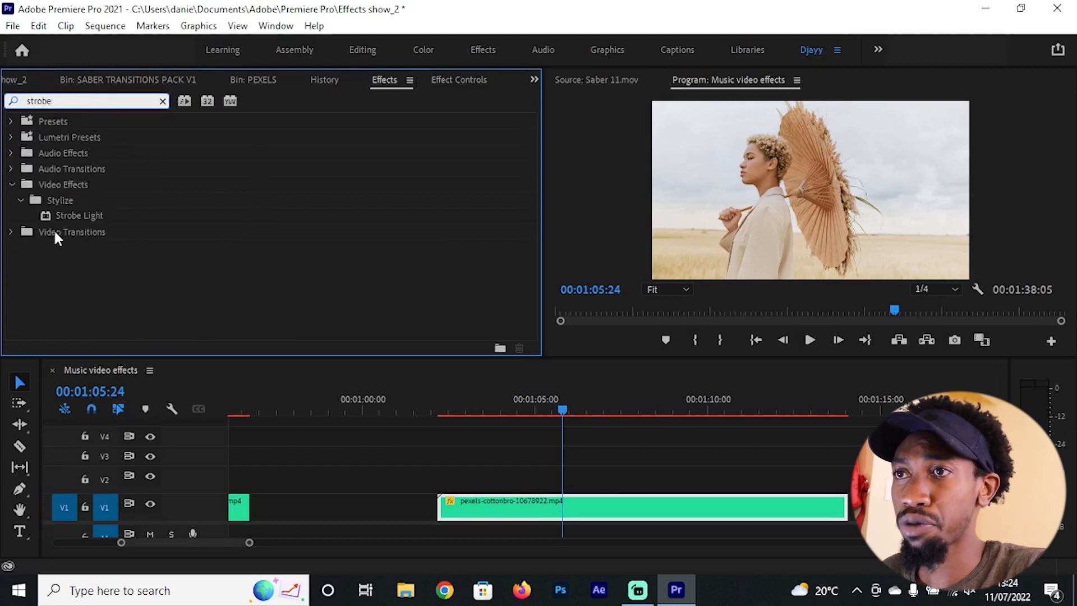
drag(70, 215, 89, 215)
drag(368, 288, 574, 499)
click(476, 401)
key(space)
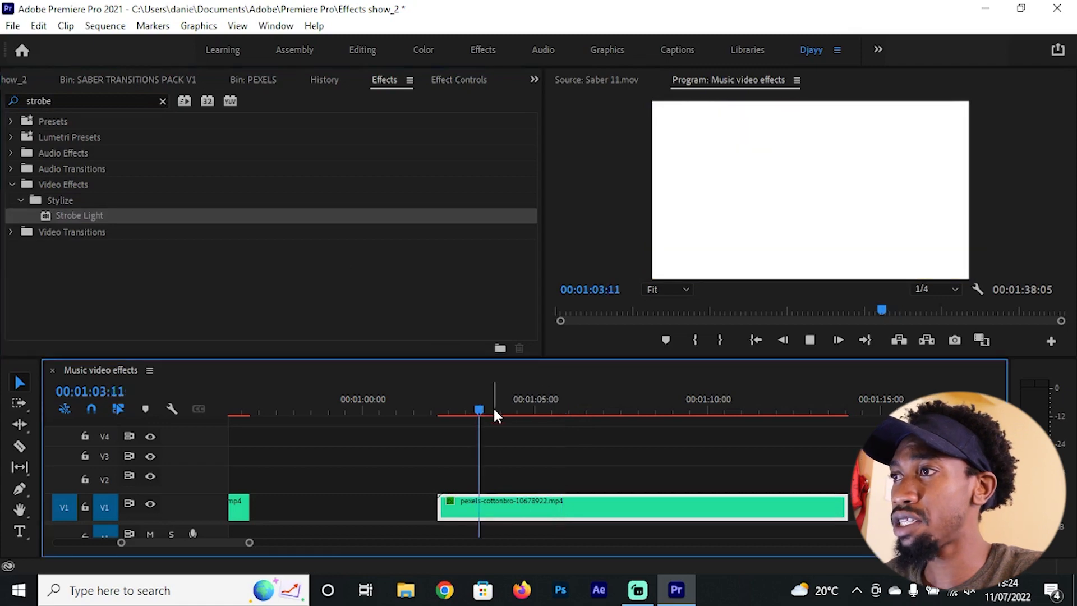
key(space)
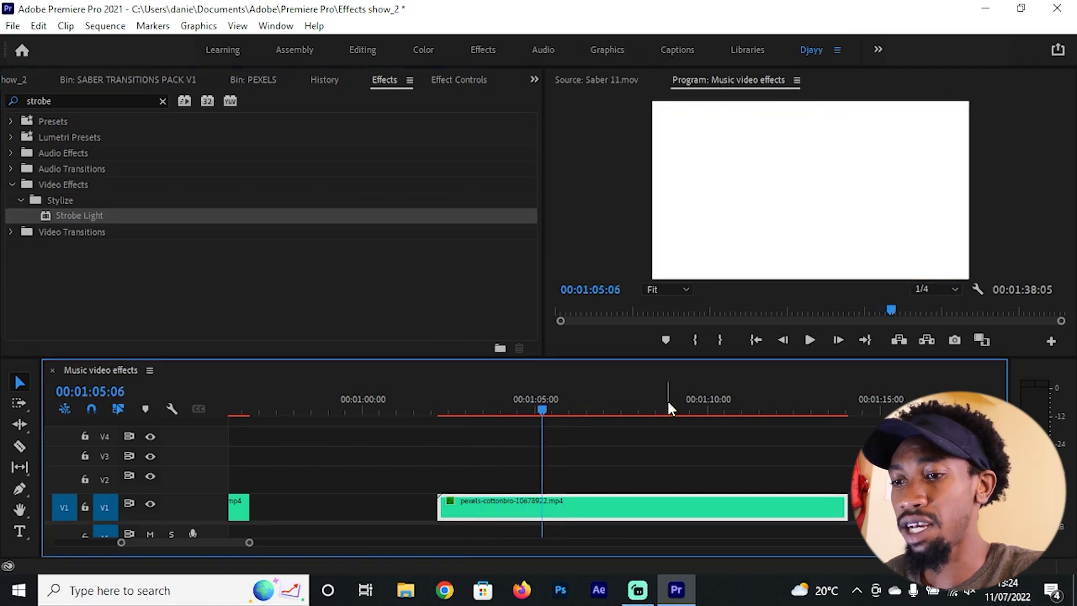
Step: Look through the Strobe Light settings, including the Strobe options, and remove the effect from the clip
key(shift+5)
scroll(436, 275, down, 6)
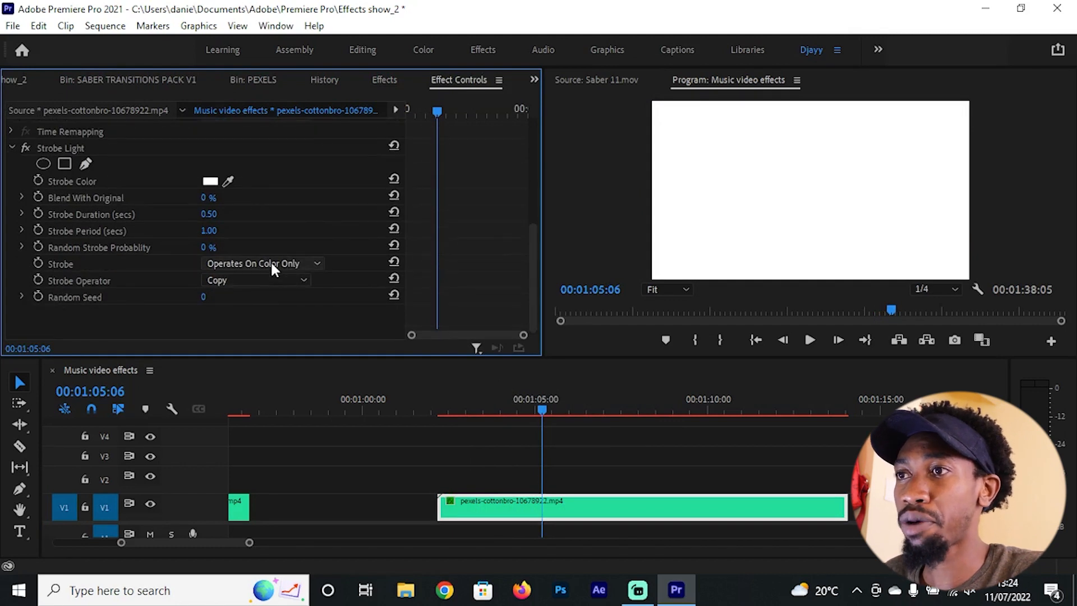
click(275, 266)
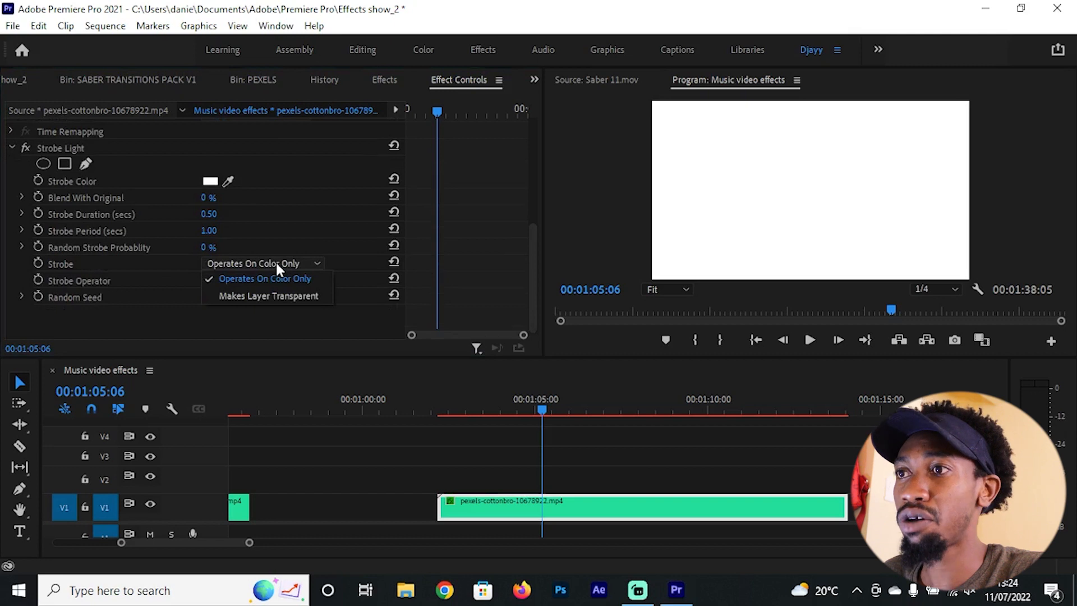
click(89, 194)
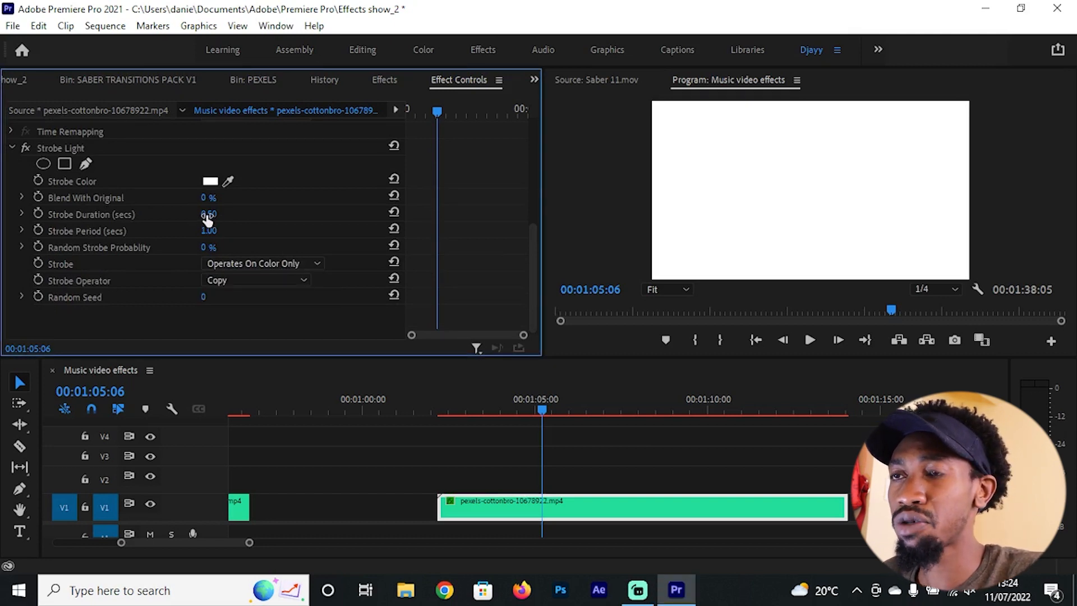
click(76, 146)
key(Delete)
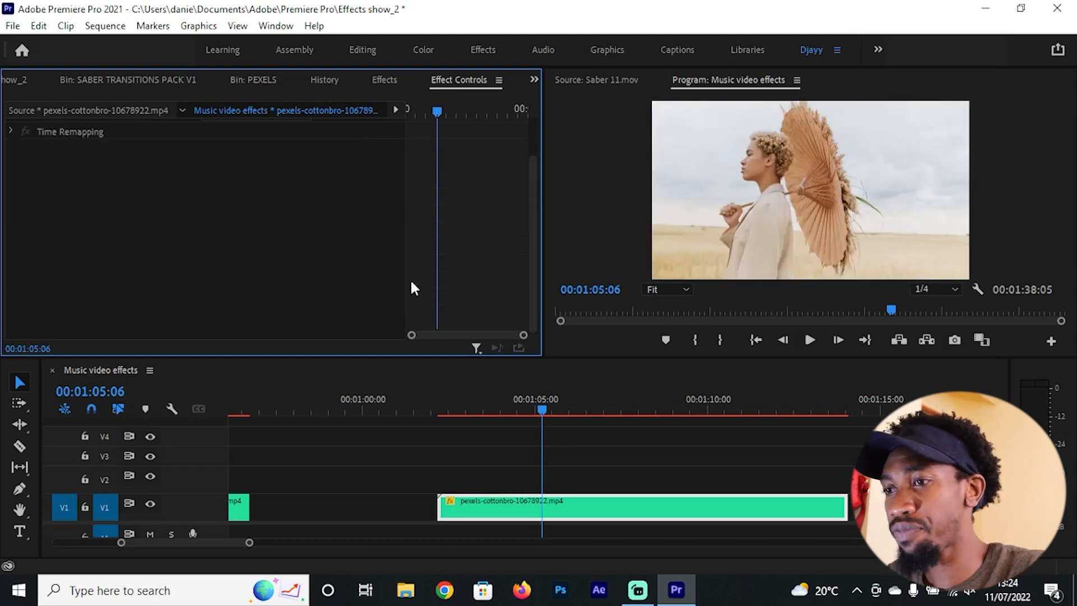
Step: Find the starting point for the flash by playback and split the pexels-cottonbro-10678922.mp4 clip at 00:01:04:10
click(575, 490)
drag(535, 400, 474, 396)
key(space)
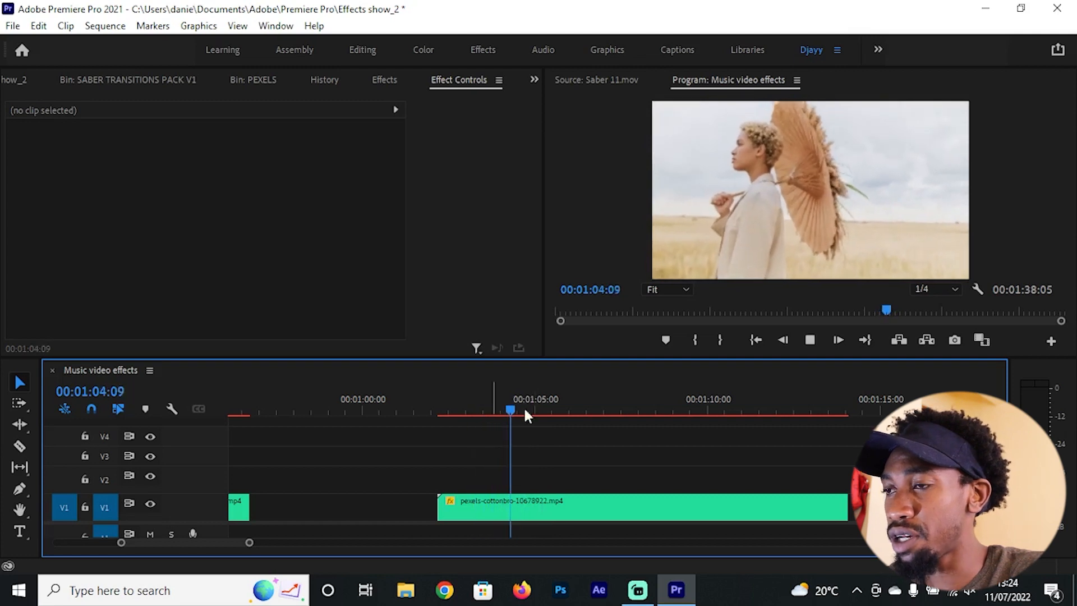
key(space)
key(=)
key(=)
scroll(553, 457, down, 1)
scroll(454, 452, up, 3)
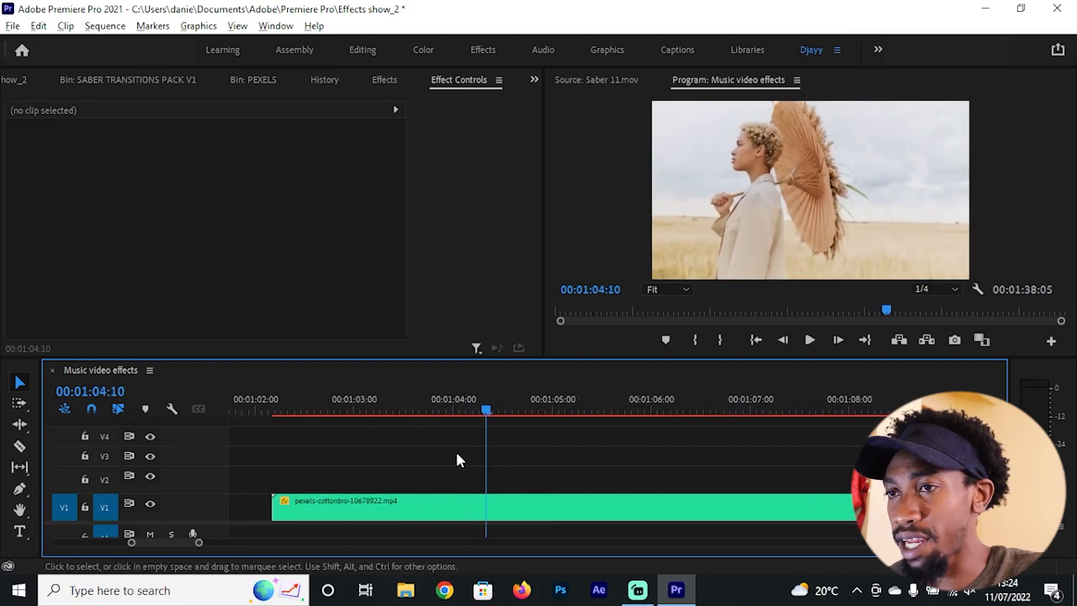
click(19, 446)
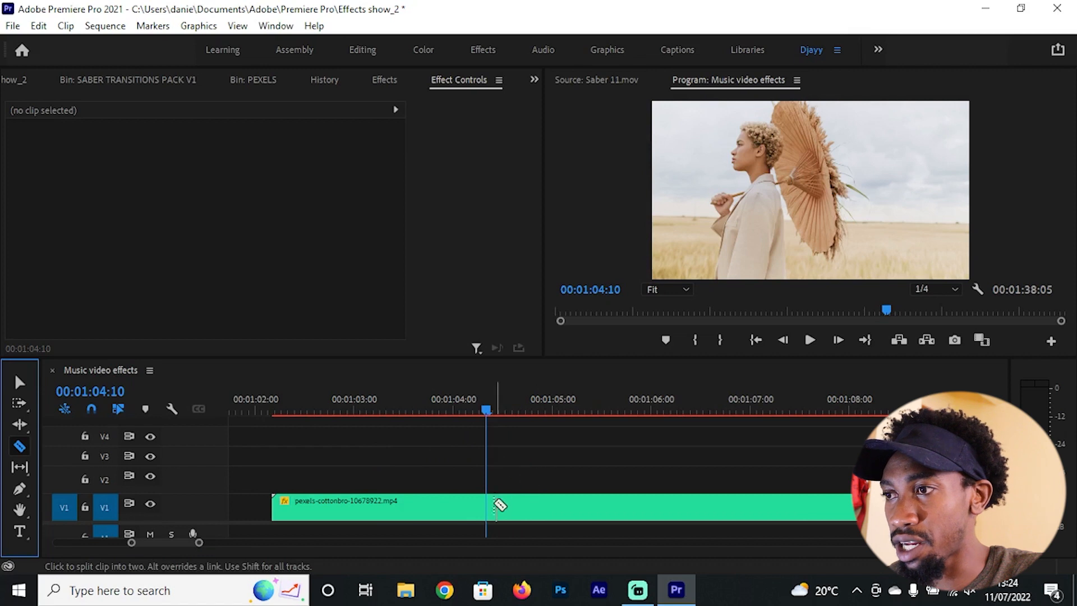
click(486, 506)
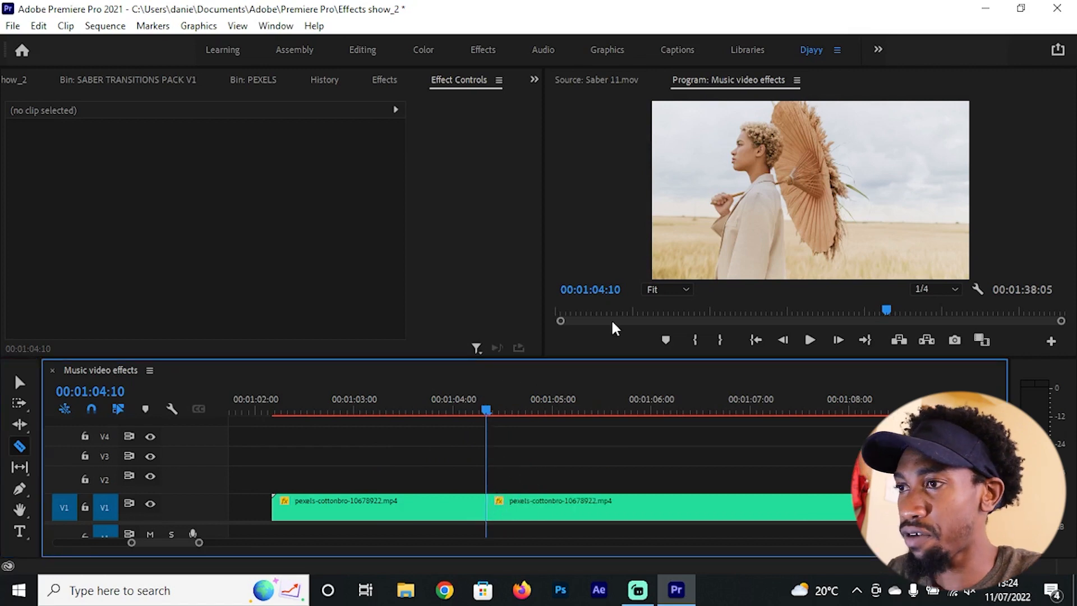
Step: Split the pexels-cottonbro-10678922.mp4 clip again at 00:01:04:15, five frames after the previous cut
key(Right)
key(Right)
key(Right)
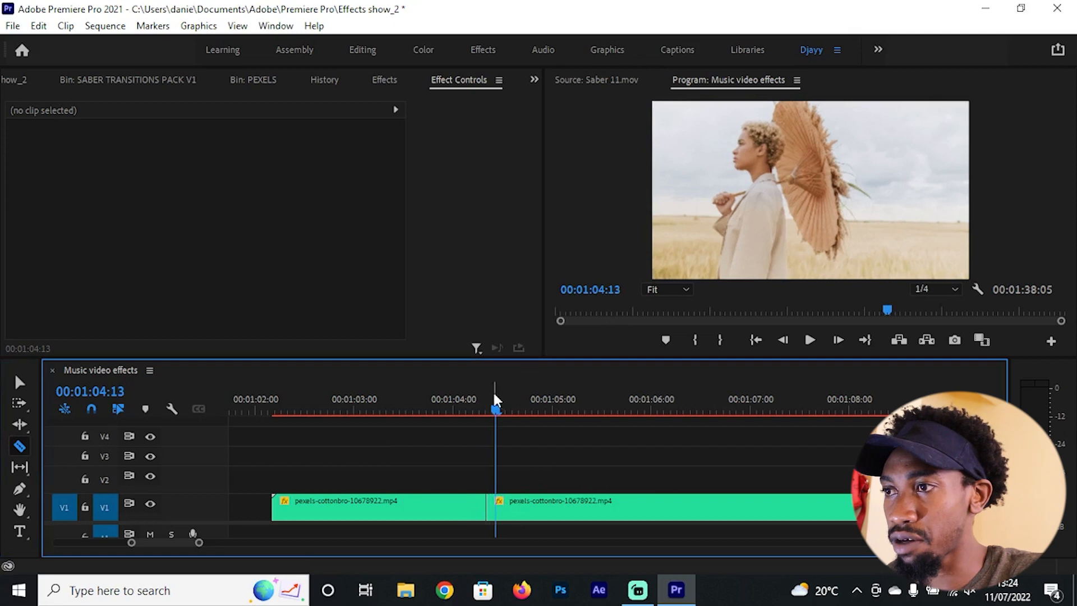
click(492, 401)
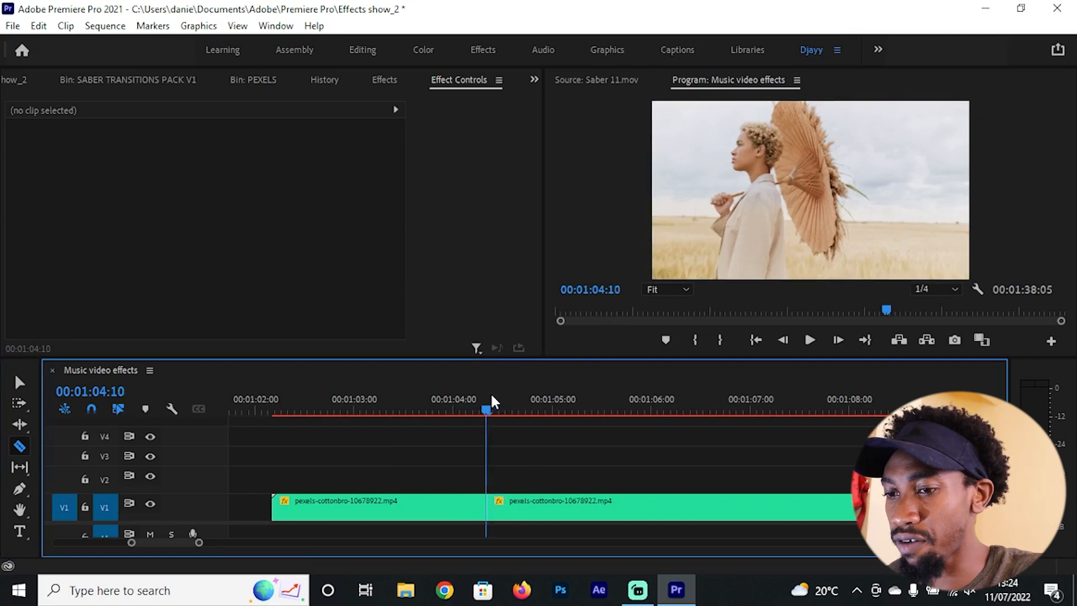
click(502, 401)
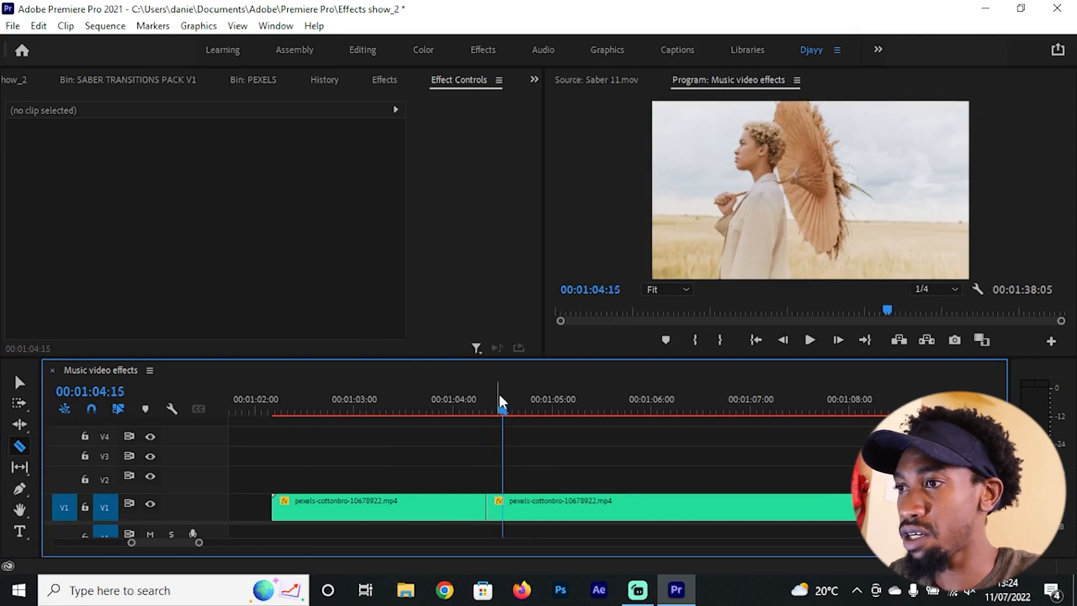
click(503, 505)
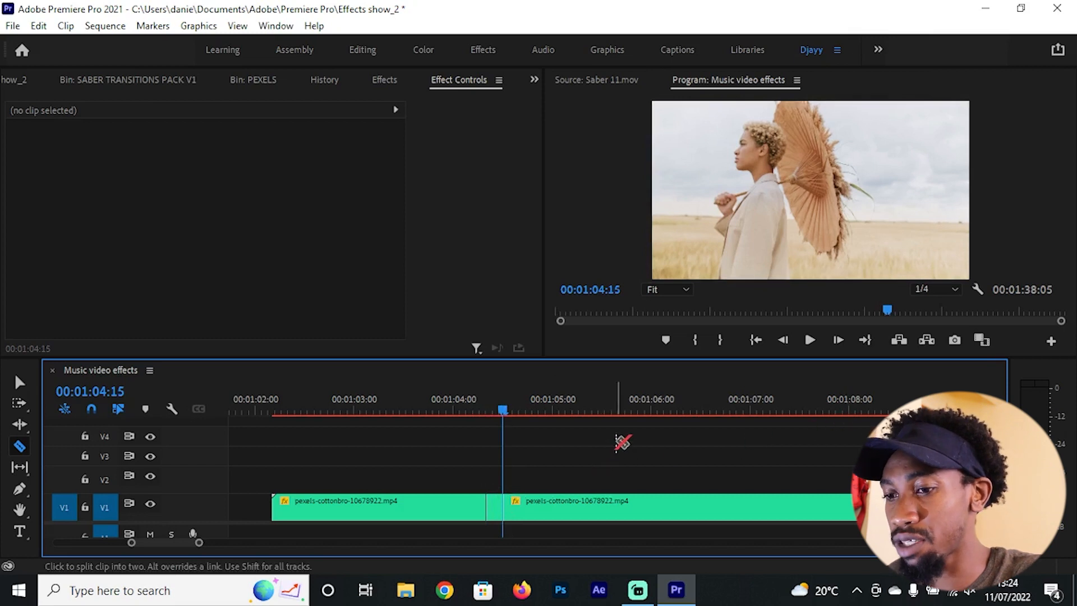
Step: Cut the rest of the clip every five frames, from 00:01:04:20 through 00:01:05:20
key(shift+Right)
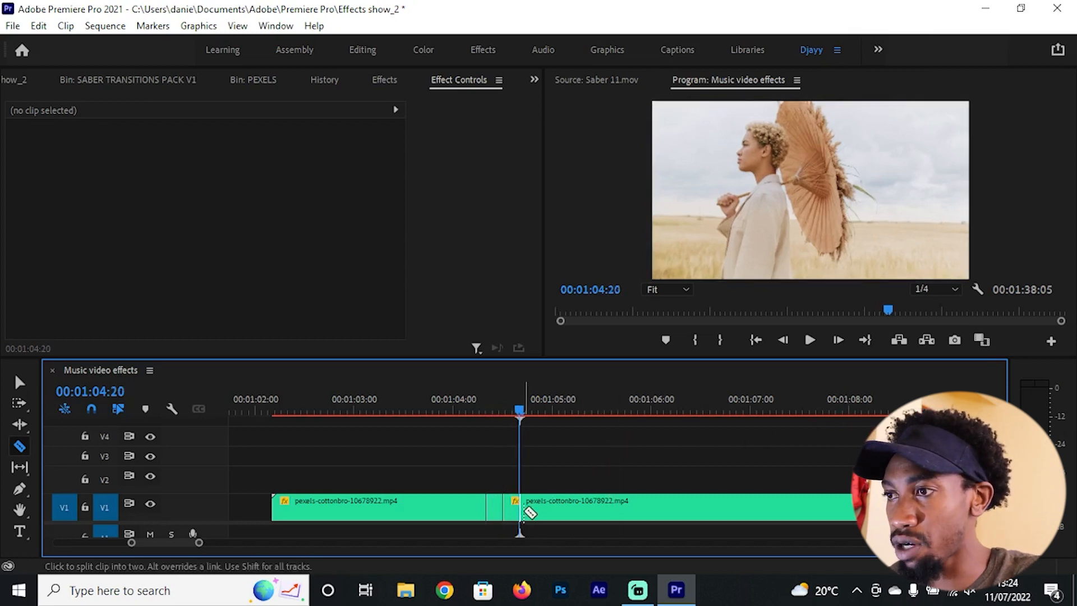
click(528, 503)
key(shift+Right)
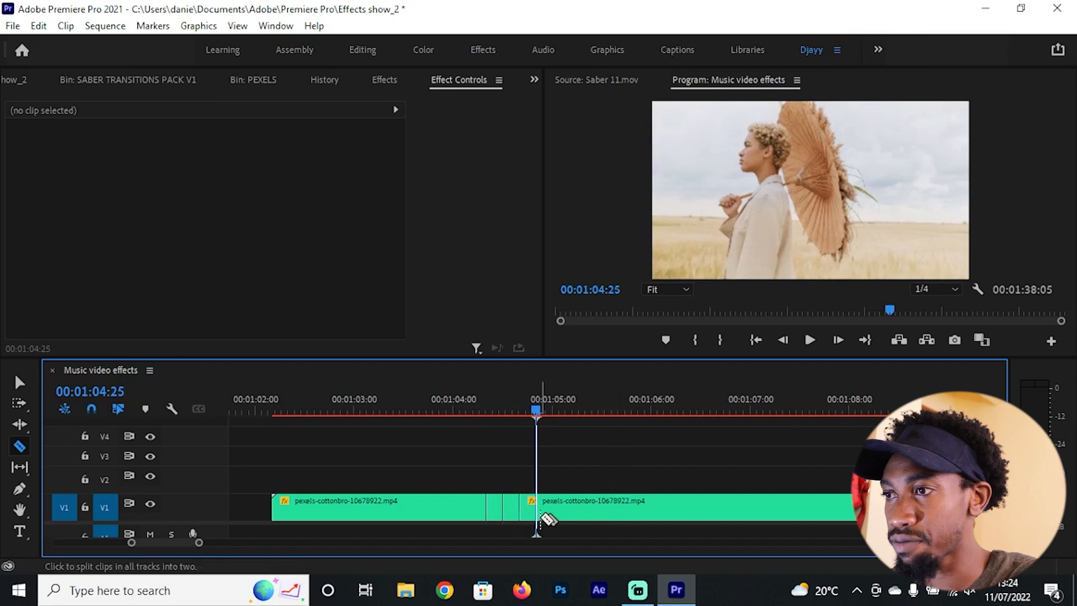
click(537, 507)
key(shift+Right)
click(555, 507)
key(shift+Right)
click(571, 508)
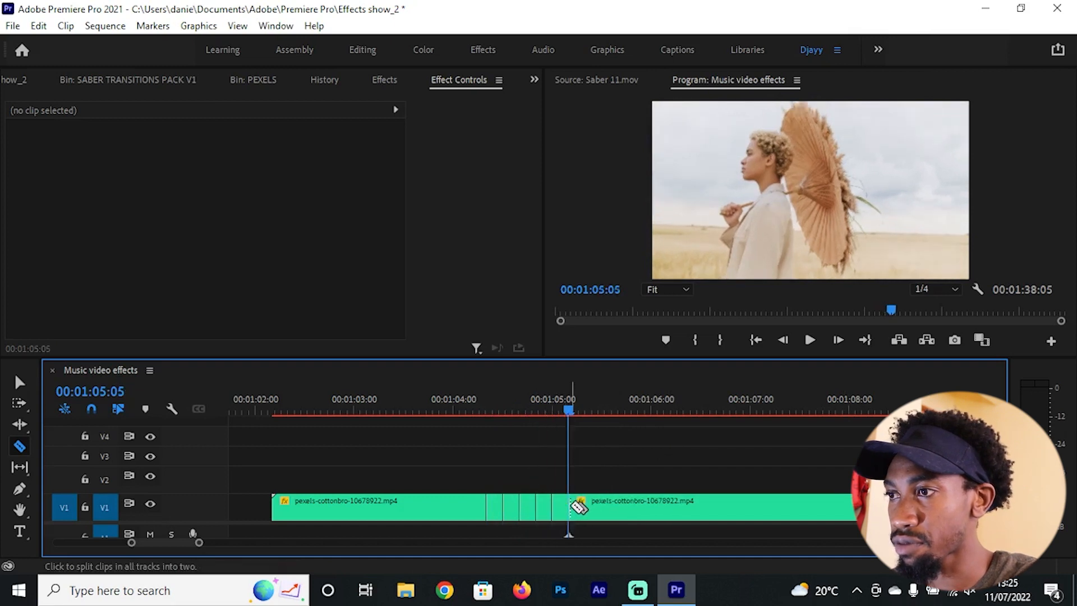
key(shift+Right)
click(586, 510)
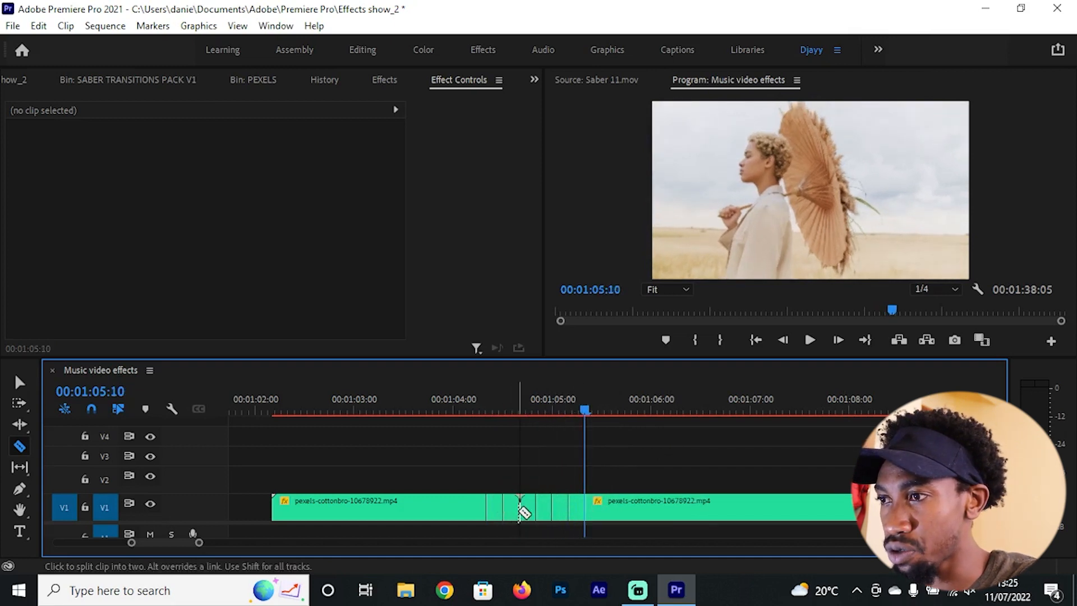
click(601, 507)
key(shift+Right)
key(shift+Right)
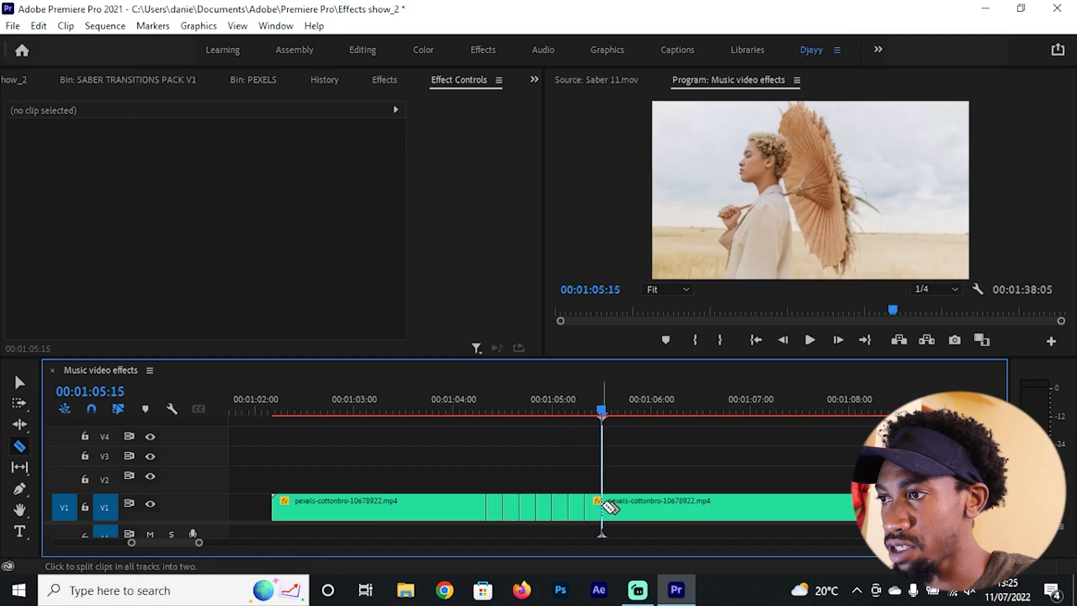
click(619, 506)
Step: Delete every second five-frame piece, starting with the one at 00:01:04:10 and ending with the one at 00:01:05:10
key(v)
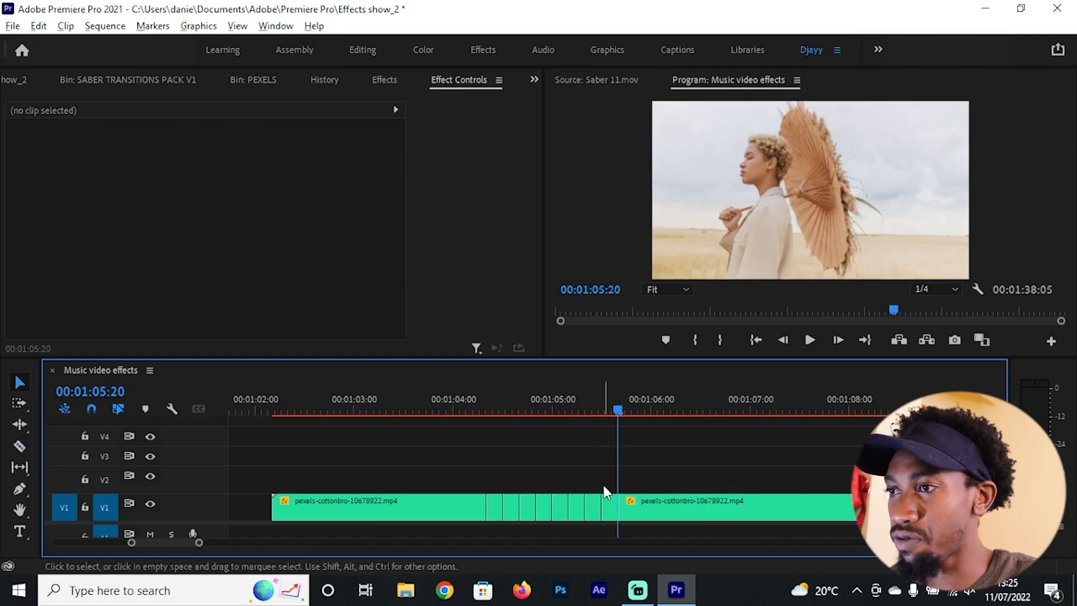
key(=)
click(479, 512)
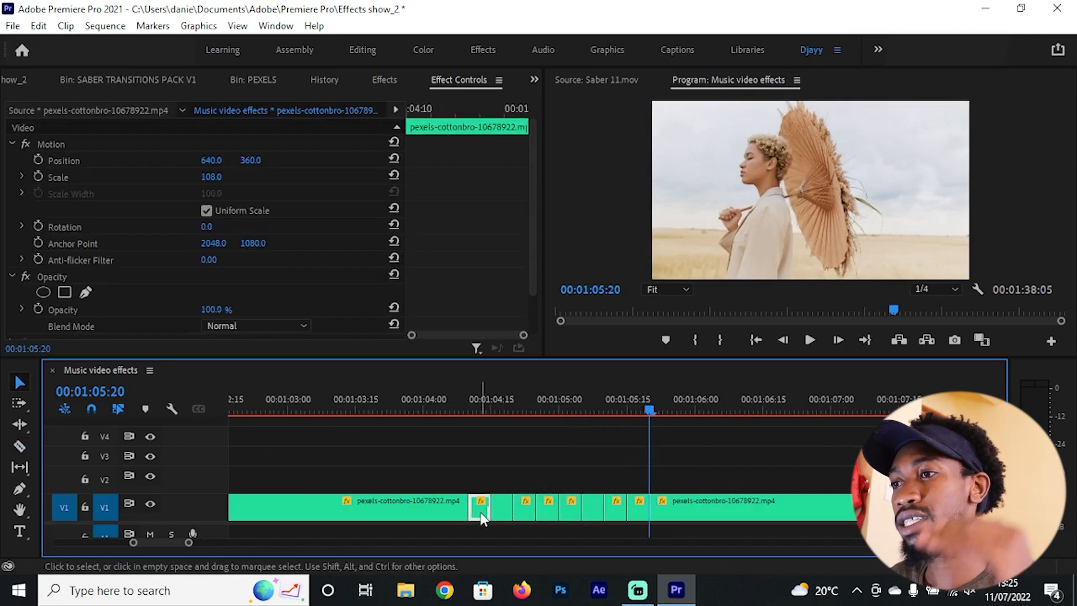
key(Delete)
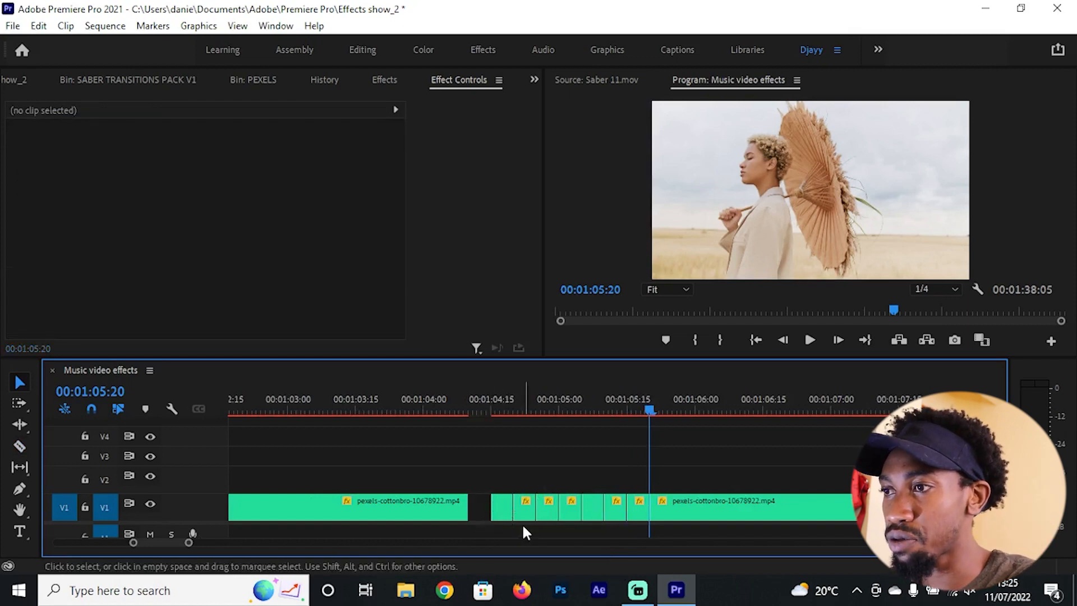
click(523, 513)
key(Delete)
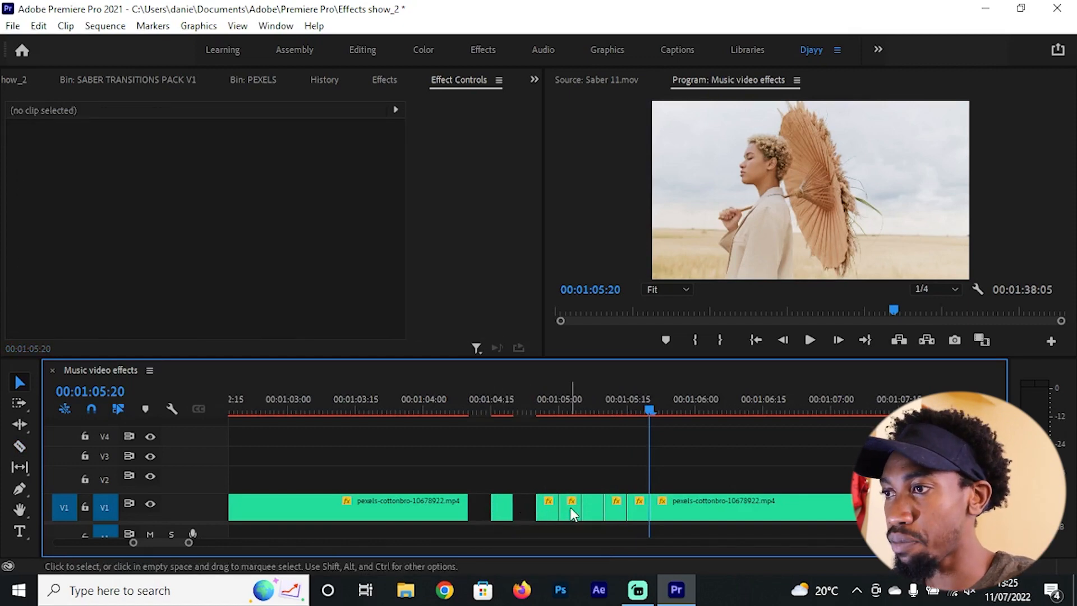
click(570, 507)
key(Delete)
click(617, 506)
key(Delete)
click(637, 507)
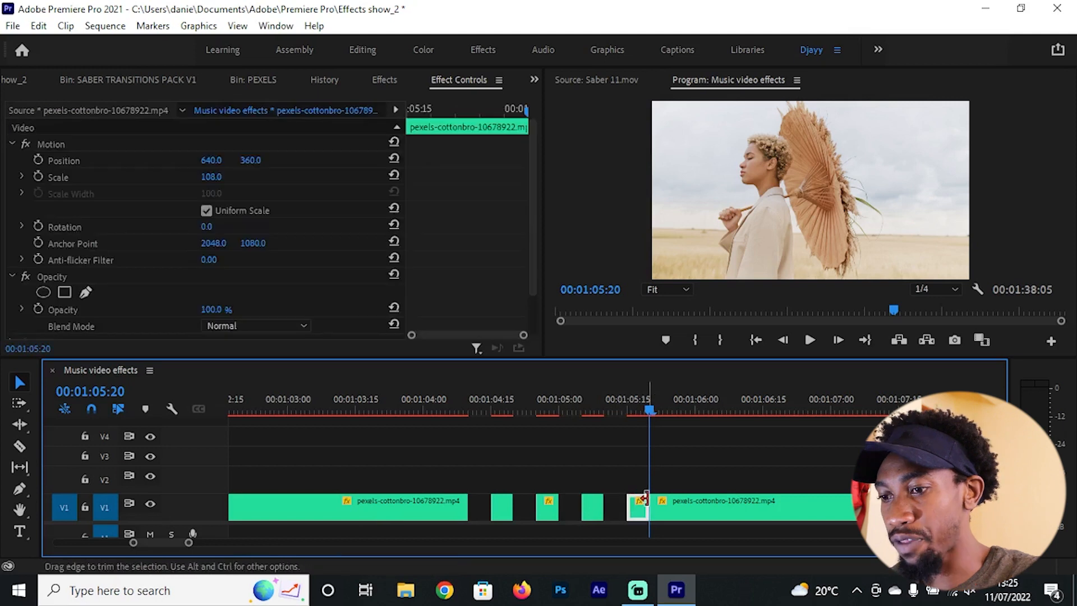
Step: Split the remaining clip at 00:01:05:25 and delete the five-frame piece before the cut
key(c)
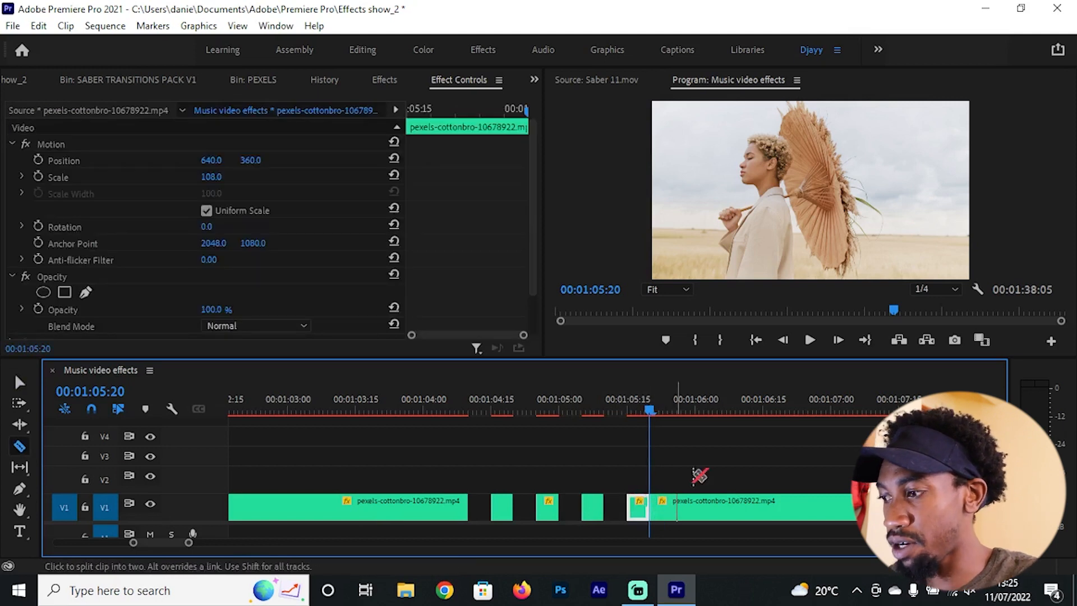
key(shift+Right)
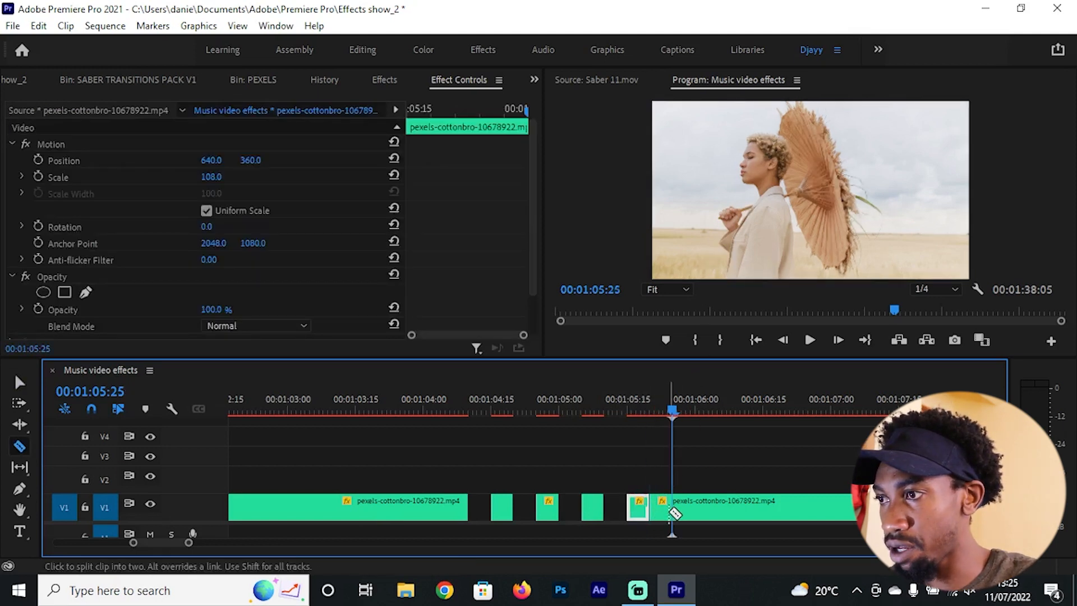
click(672, 507)
key(v)
click(659, 507)
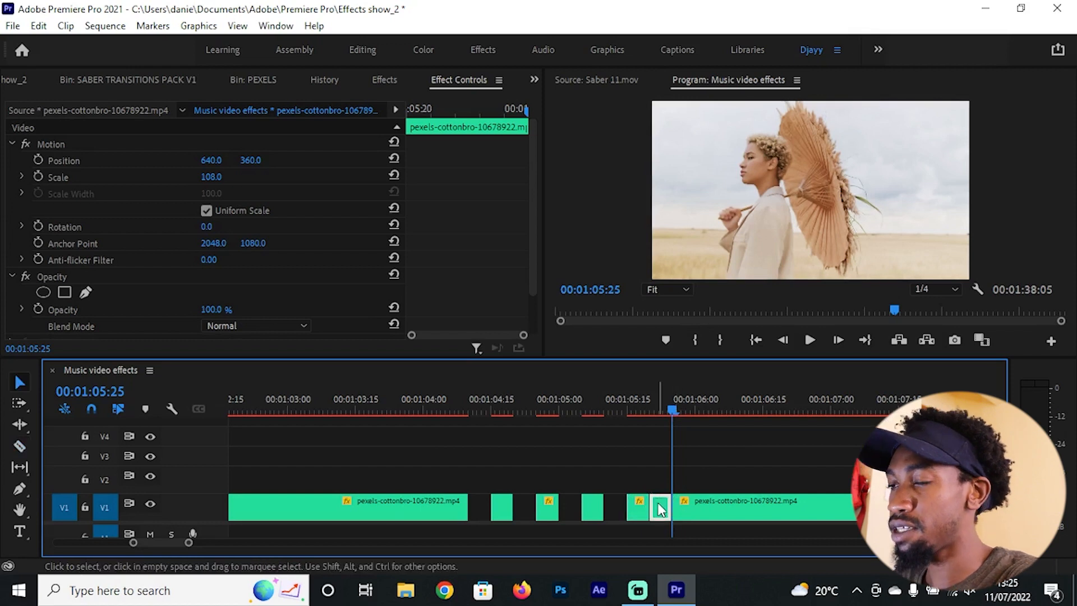
key(Delete)
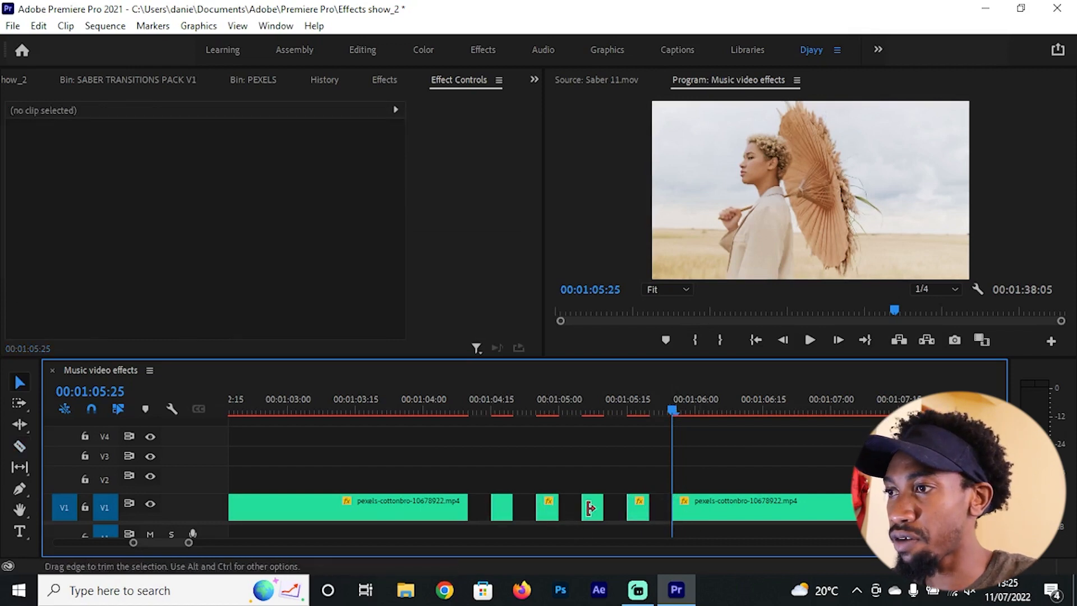
Step: Play the sequence twice from about 00:01:03:14 to check how the strobe gaps flash
scroll(627, 510, down, 3)
drag(549, 403, 496, 399)
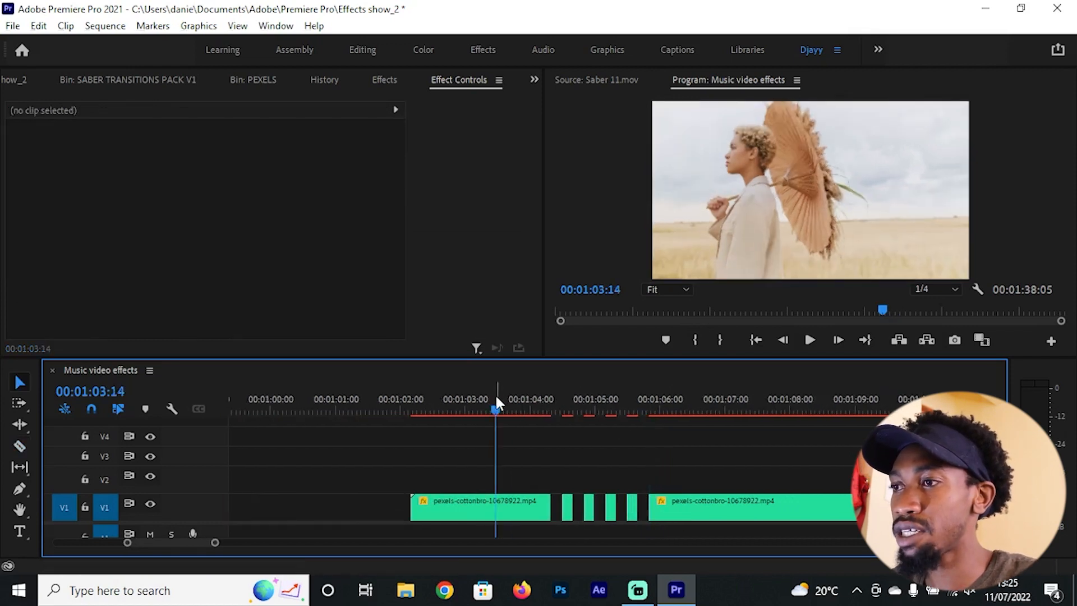
key(space)
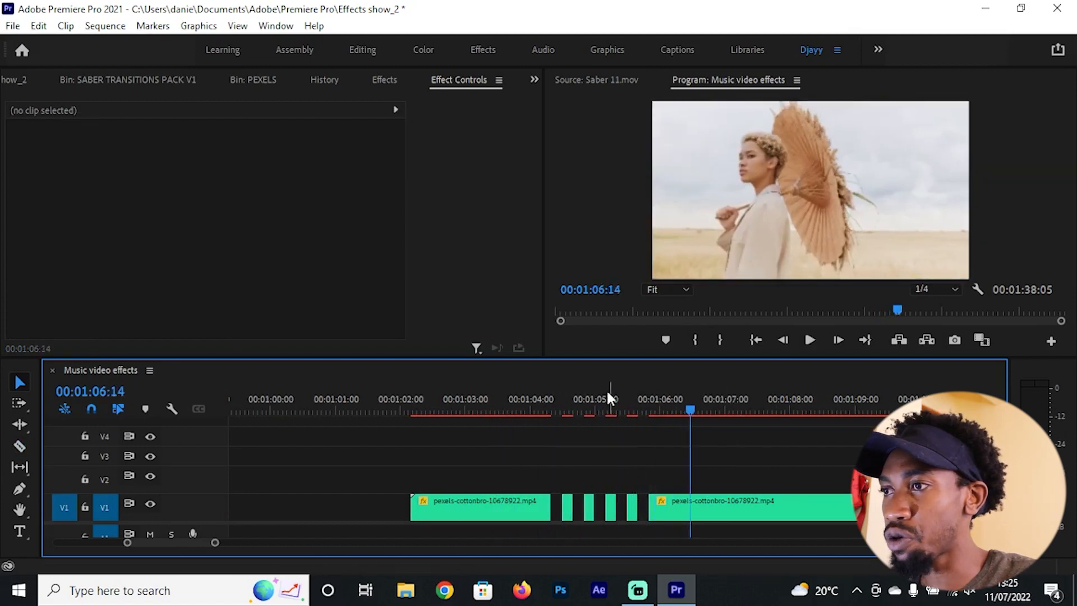
click(500, 399)
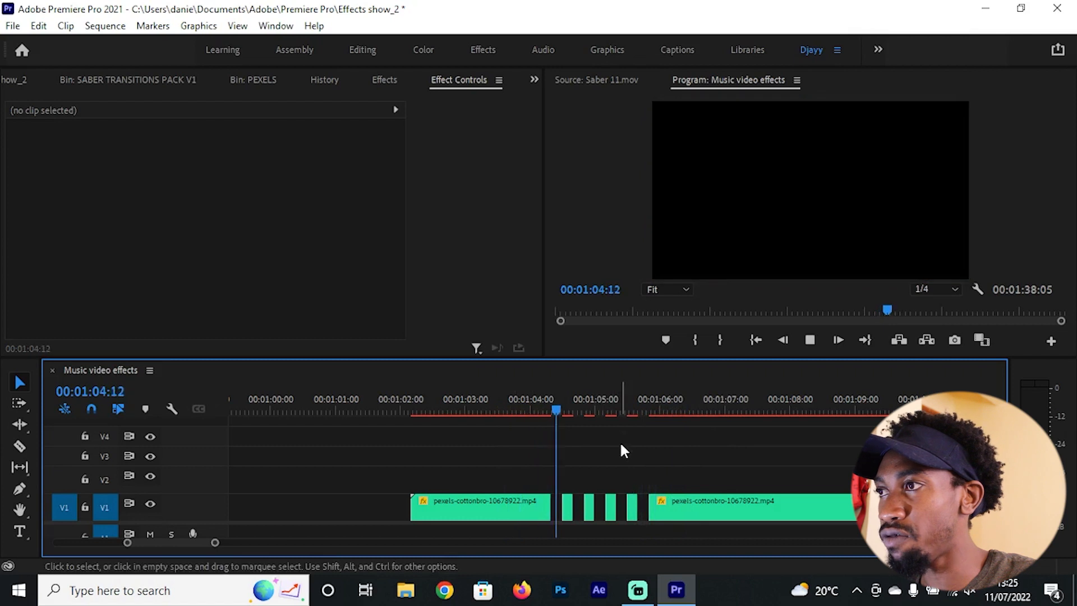
key(space)
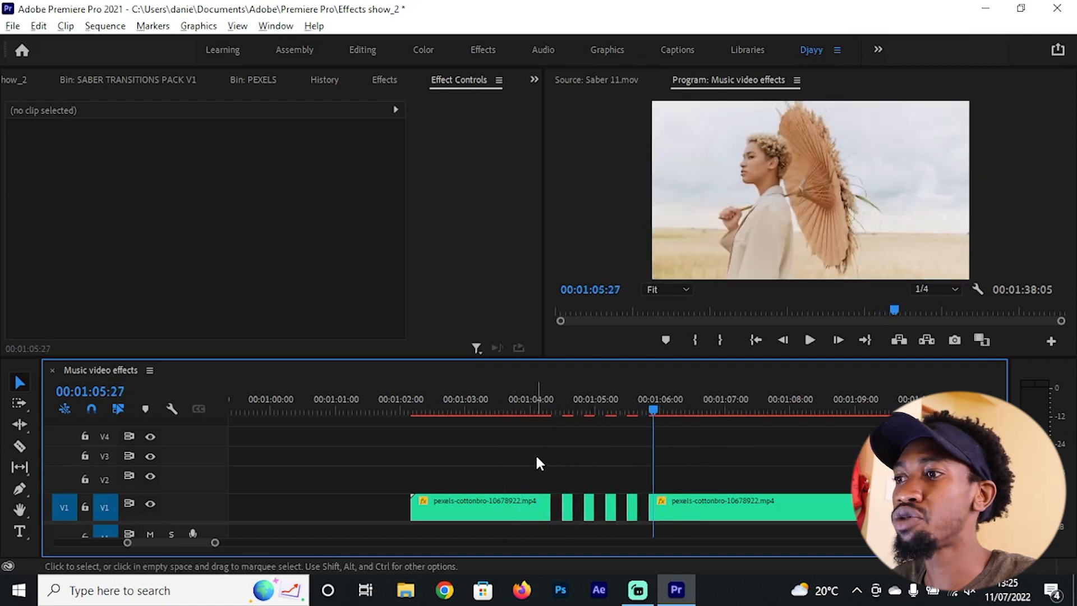
Step: Remove the short strobe pieces and extend the first clip to fill the gap up to the clip starting at 00:01:05:25
key(equal)
drag(700, 520, 585, 536)
key(Delete)
click(572, 507)
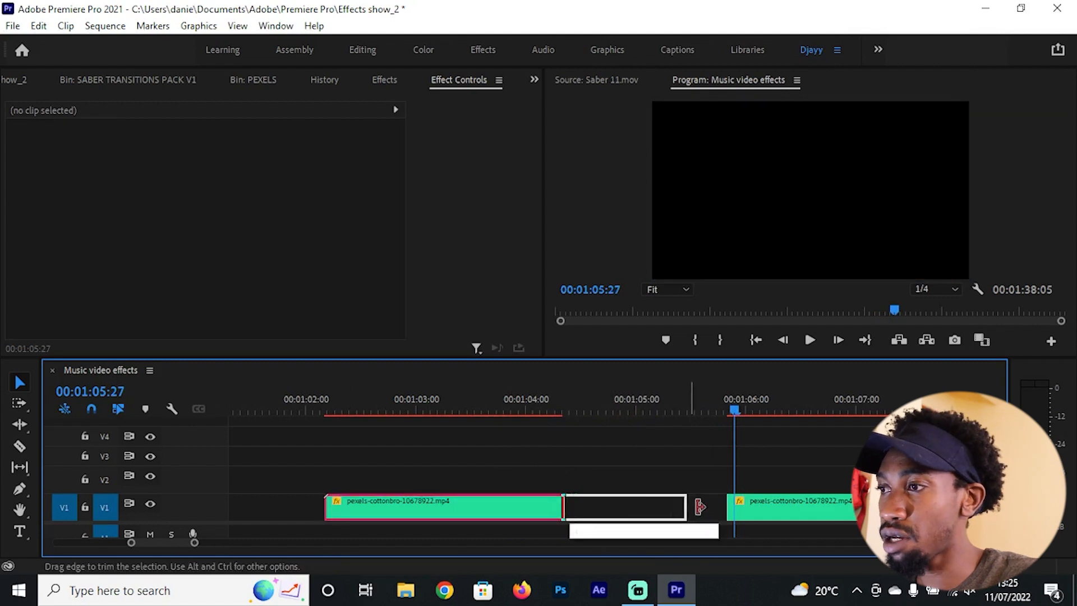
key(Delete)
Step: Split the pexels-cottonbro-10678922.mp4 clip at 00:01:04:09 to start a faster strobe
click(559, 404)
key(c)
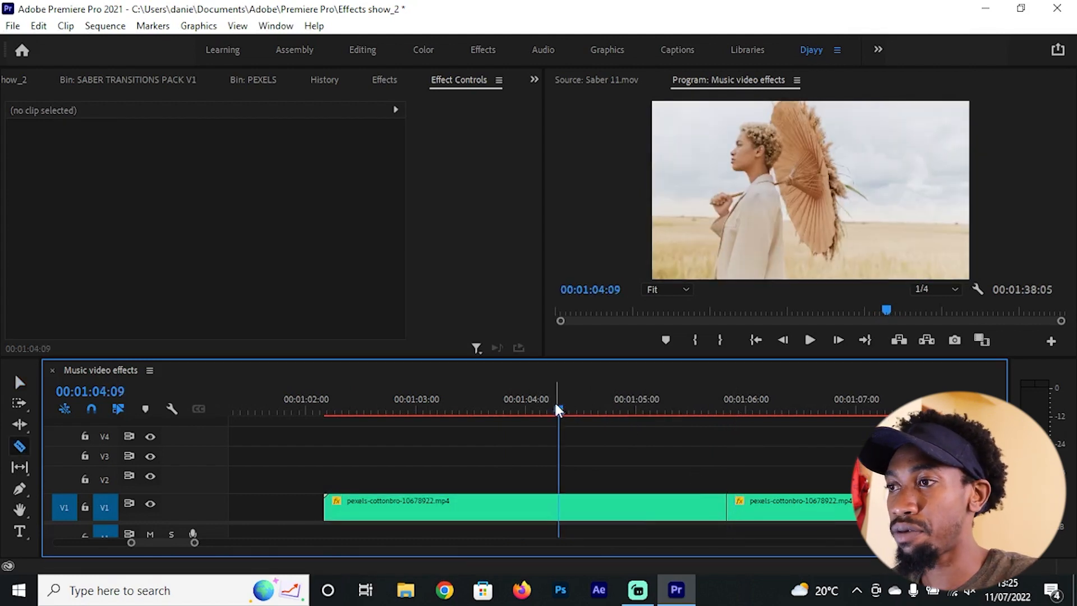
key(equal)
key(equal)
click(577, 507)
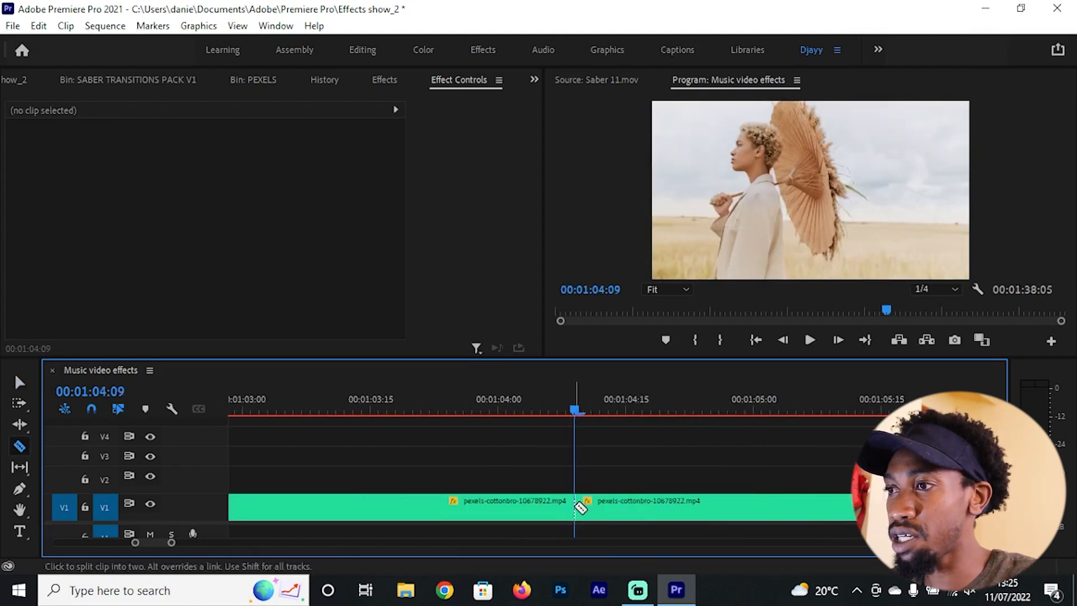
Step: Cut the clip at every single frame after 00:01:04:09, continuing until just before 00:01:05:00
click(584, 504)
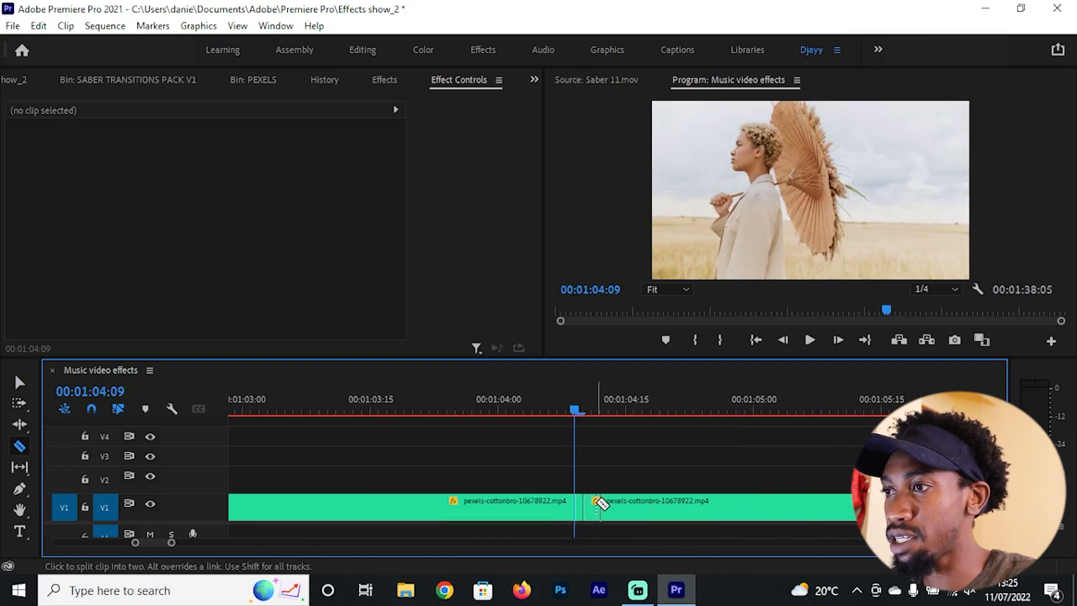
click(599, 505)
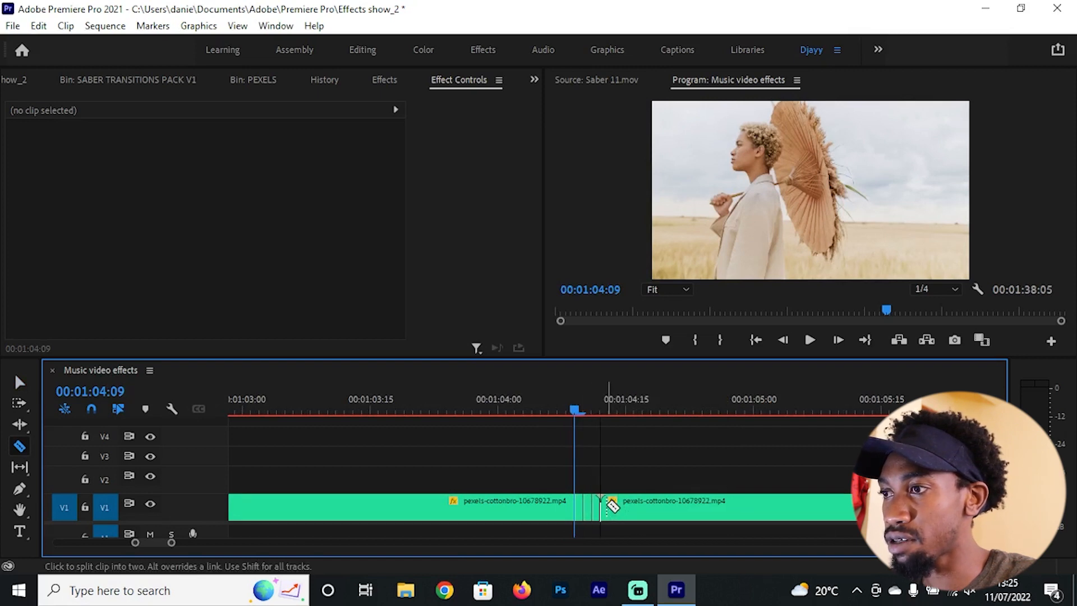
click(618, 502)
click(626, 503)
click(635, 503)
click(644, 503)
click(652, 503)
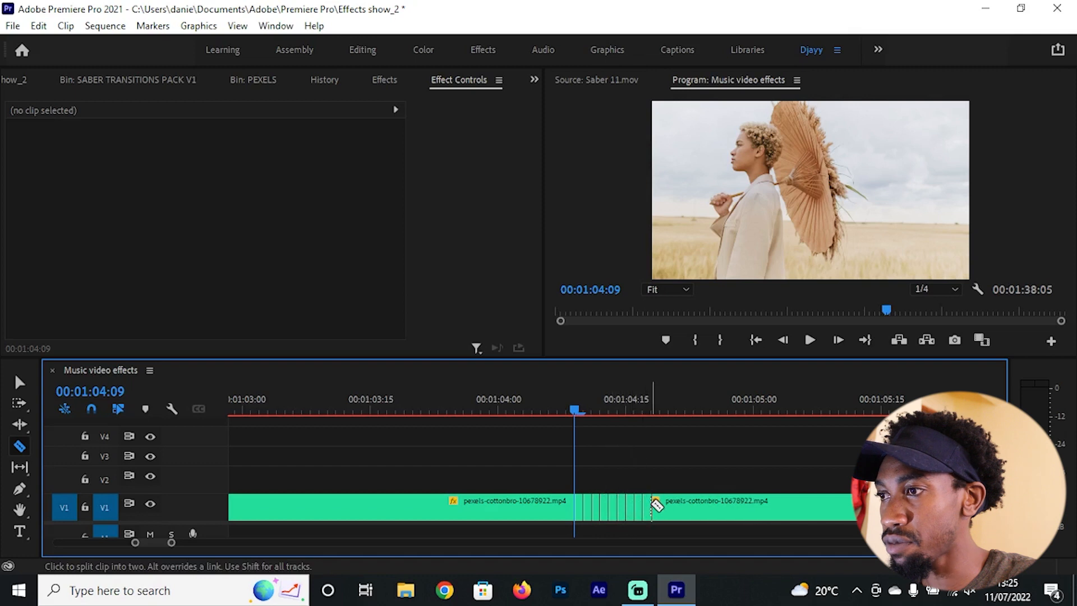
click(661, 503)
click(668, 503)
click(676, 503)
click(685, 503)
click(694, 503)
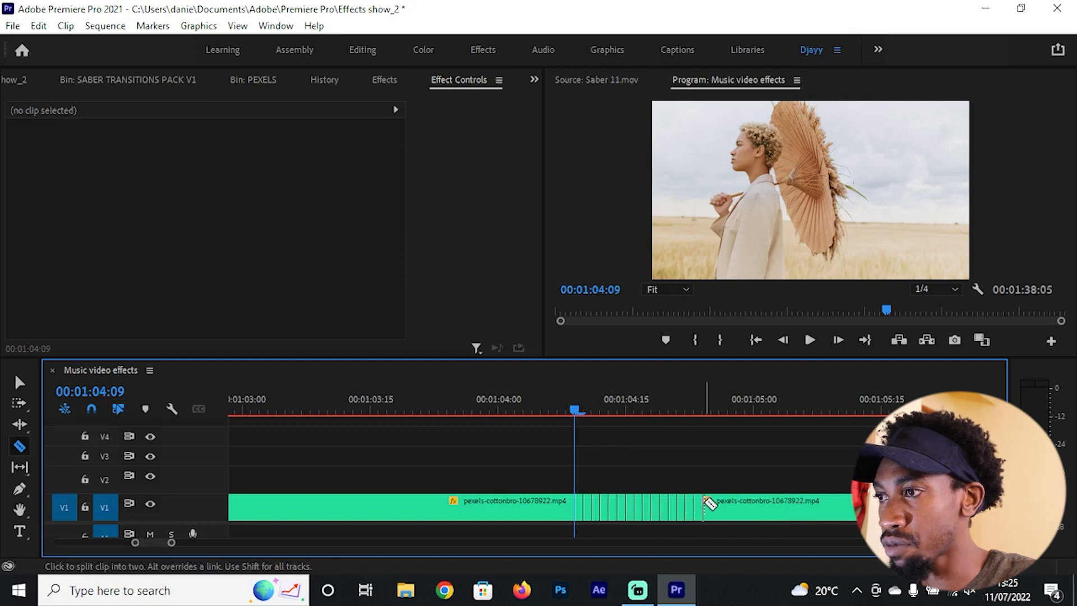
click(702, 503)
click(711, 502)
click(719, 503)
click(728, 503)
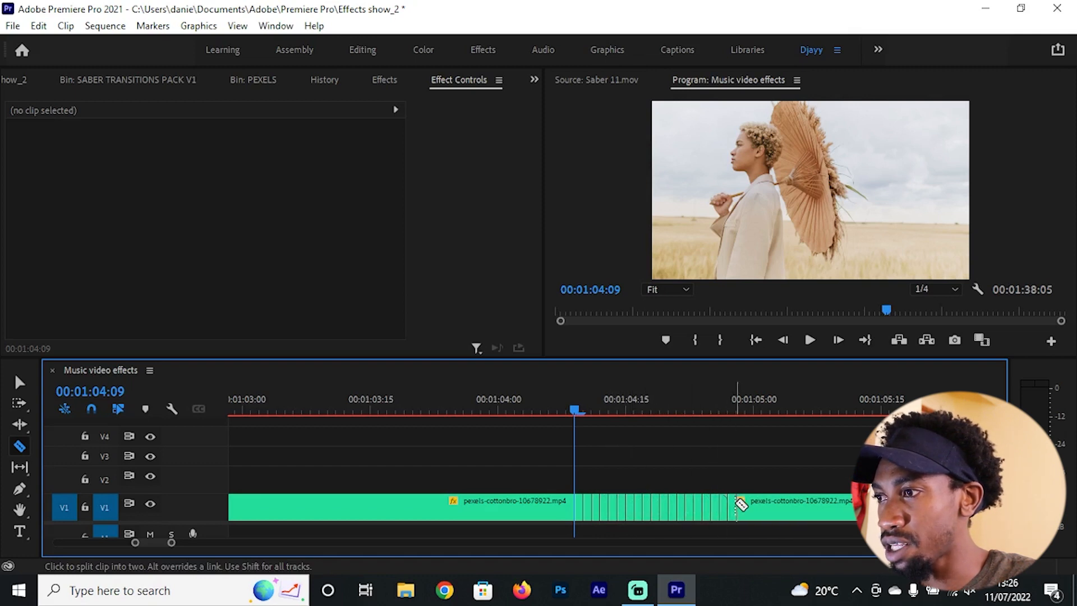
Step: Delete every second one-frame piece, from just after 00:01:04:09 to just before 00:01:05:00, leaving alternating gaps
key(v)
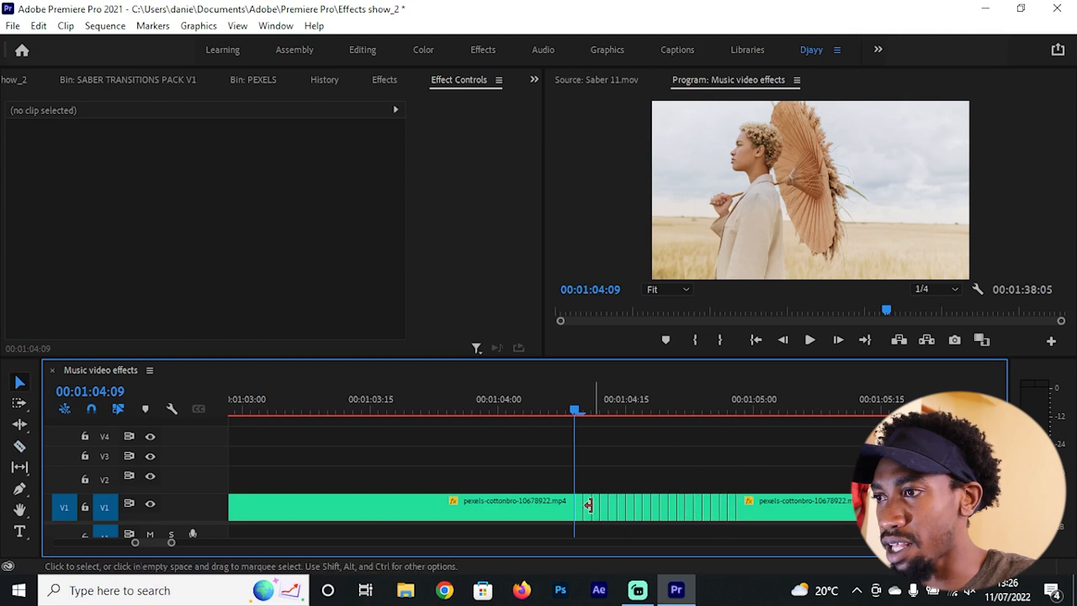
click(588, 505)
key(Delete)
click(604, 512)
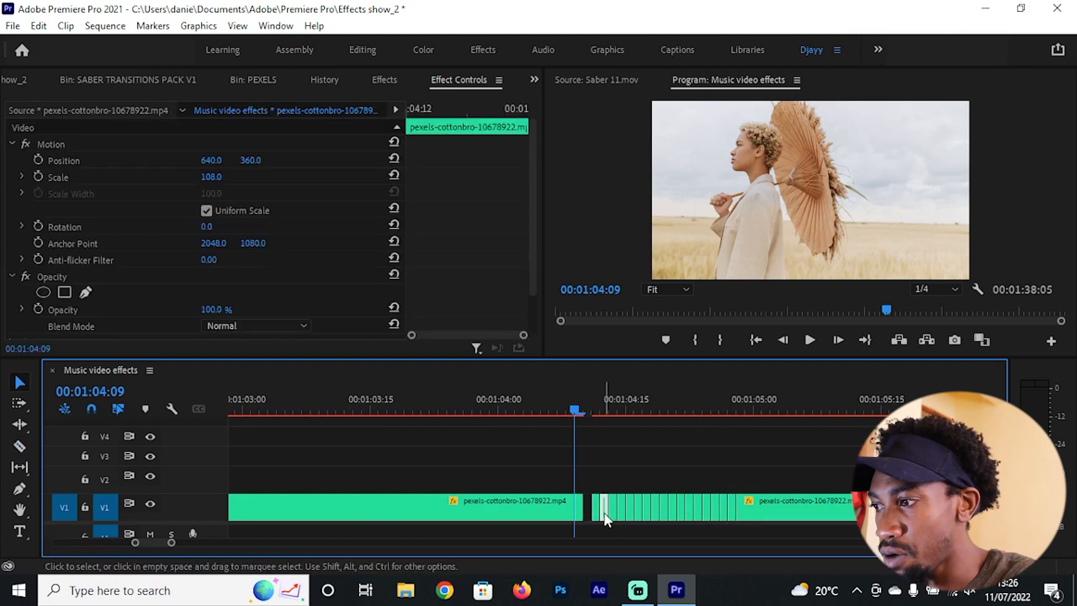
key(Delete)
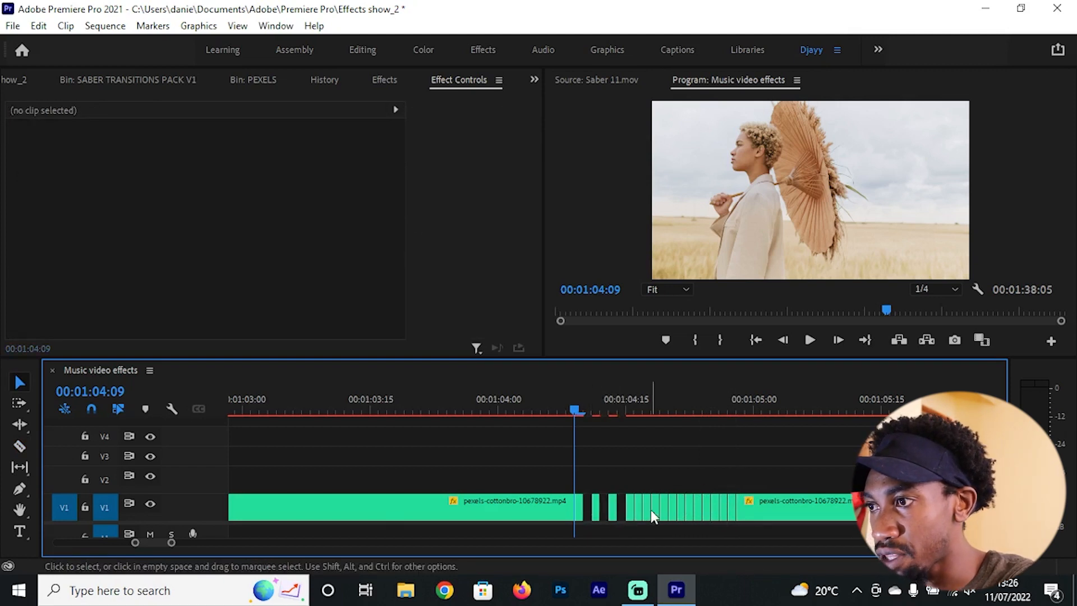
click(641, 507)
key(Delete)
click(655, 509)
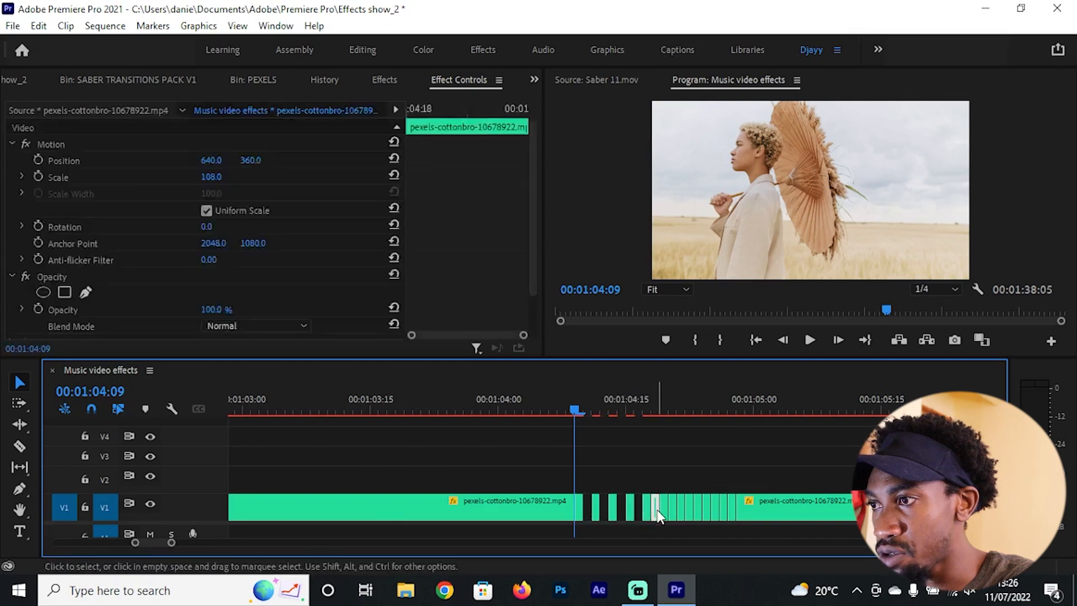
key(Delete)
click(674, 512)
key(Delete)
click(689, 510)
key(Delete)
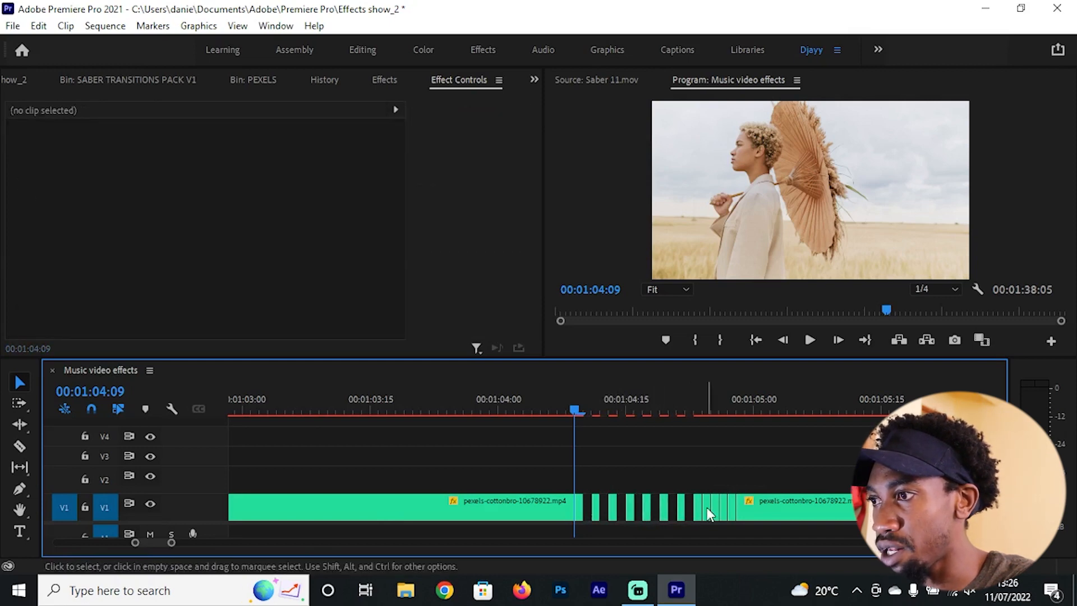
click(707, 508)
key(Delete)
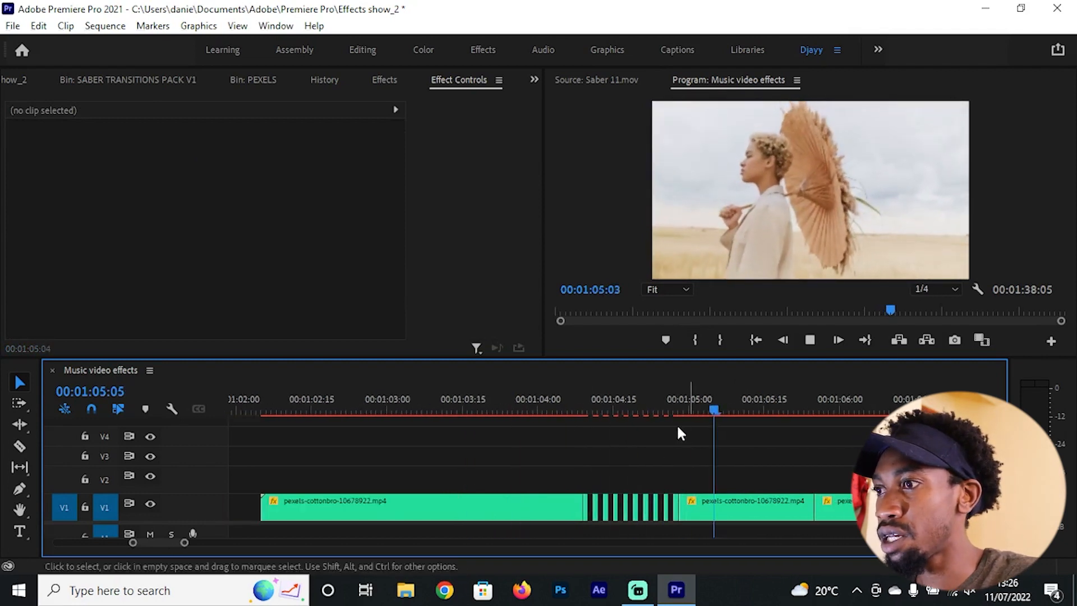
Step: Play the sequence repeatedly from about 00:01:04:00 to check the faster strobe flashing
click(552, 403)
key(space)
click(539, 403)
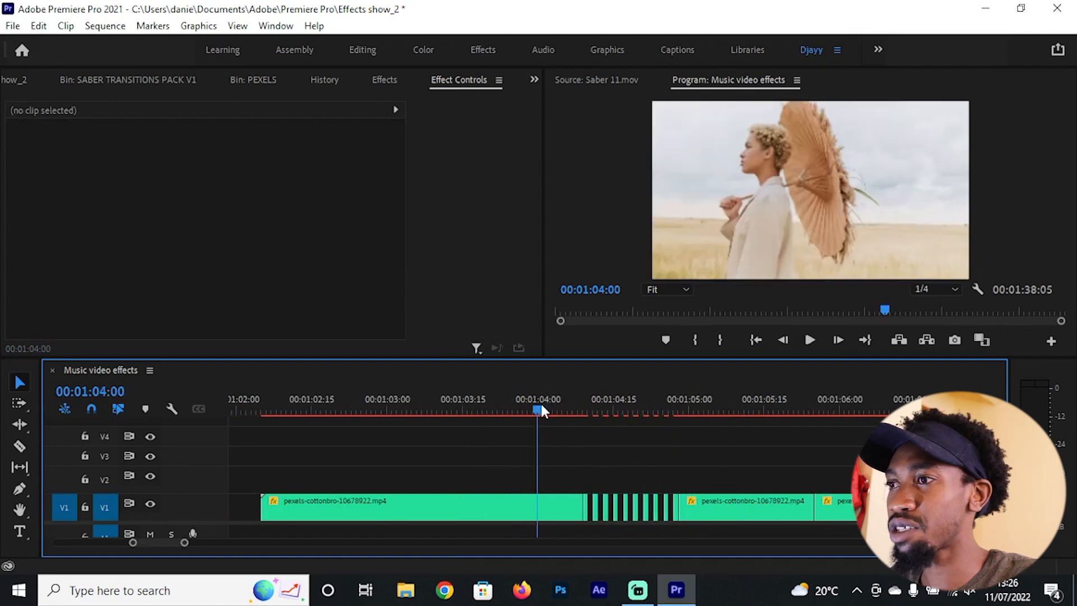
key(space)
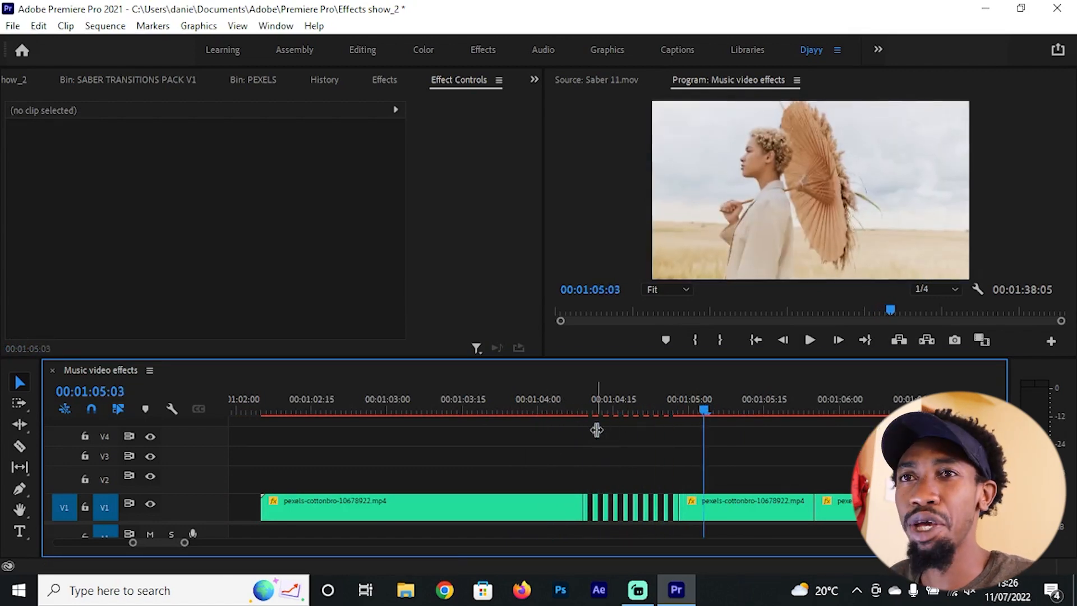
click(534, 391)
key(space)
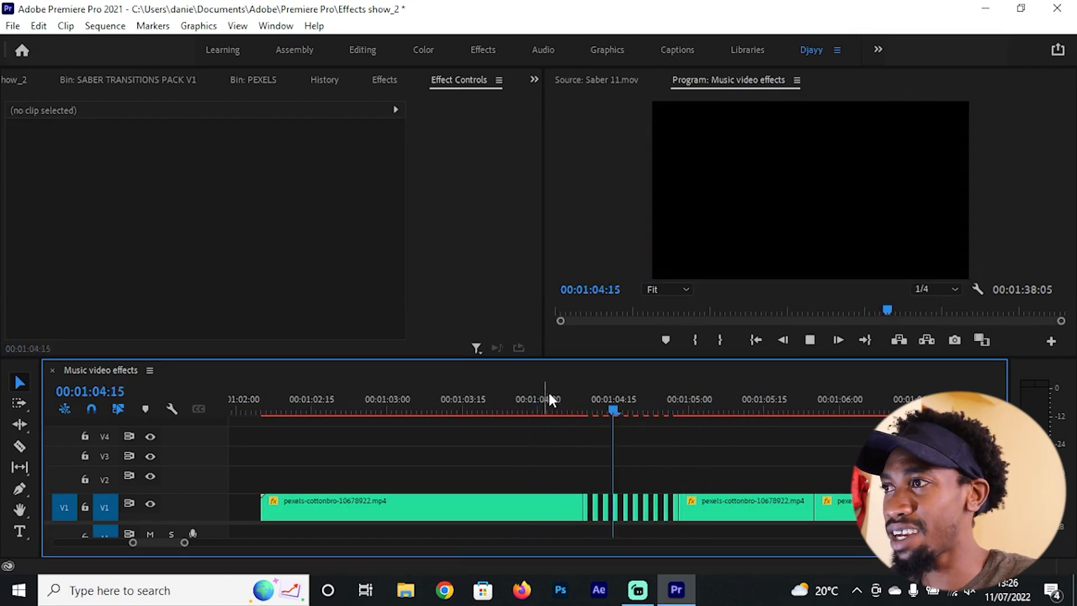
click(543, 403)
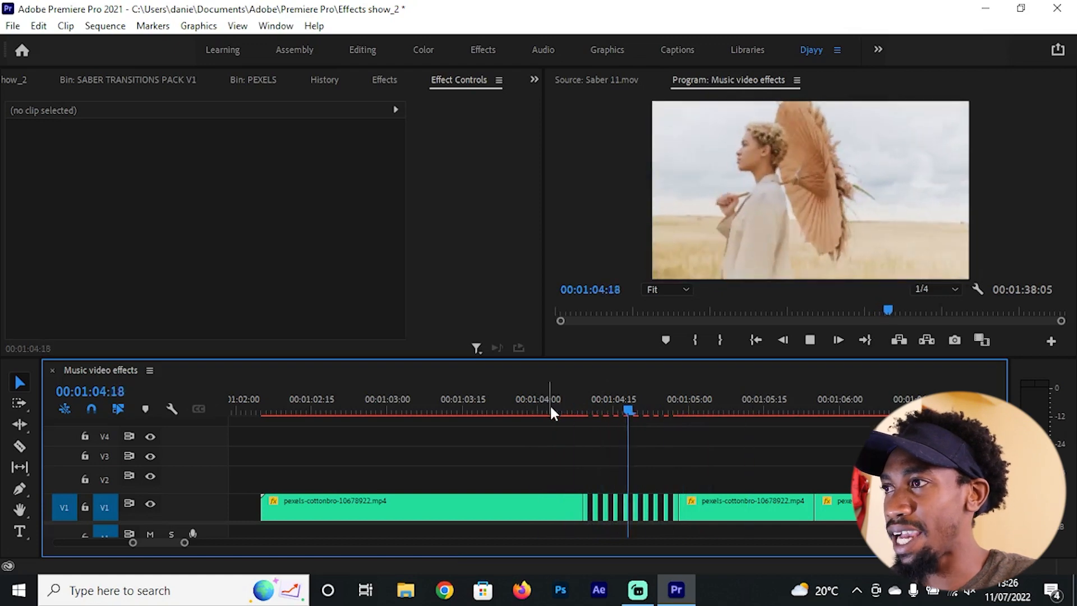